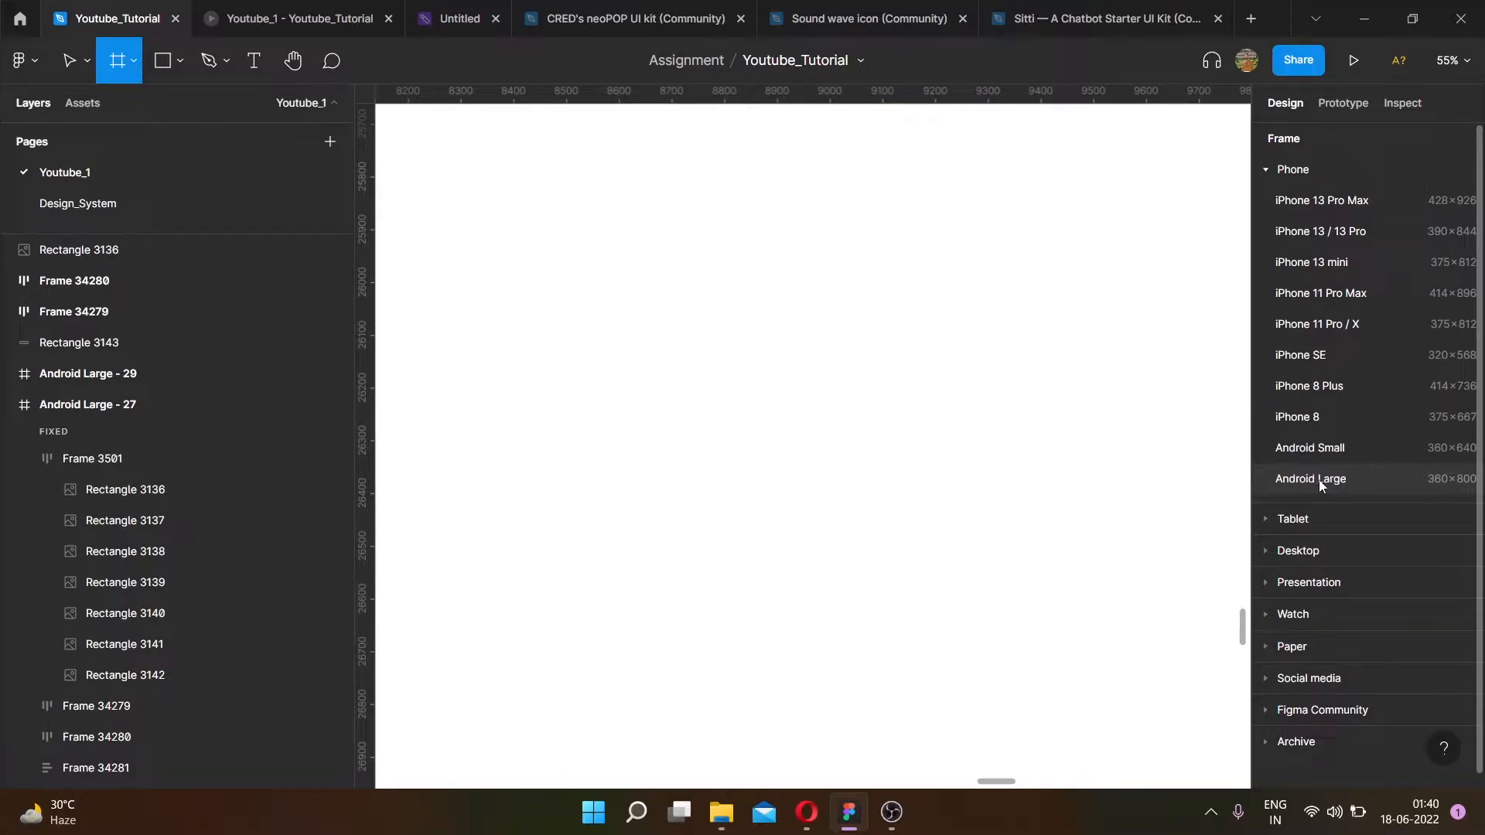
- Move the Horizontal Scrolling heading frame into the Android Large - 29 frame and align it to the frame's left edge
scroll(1047, 426, up, 6)
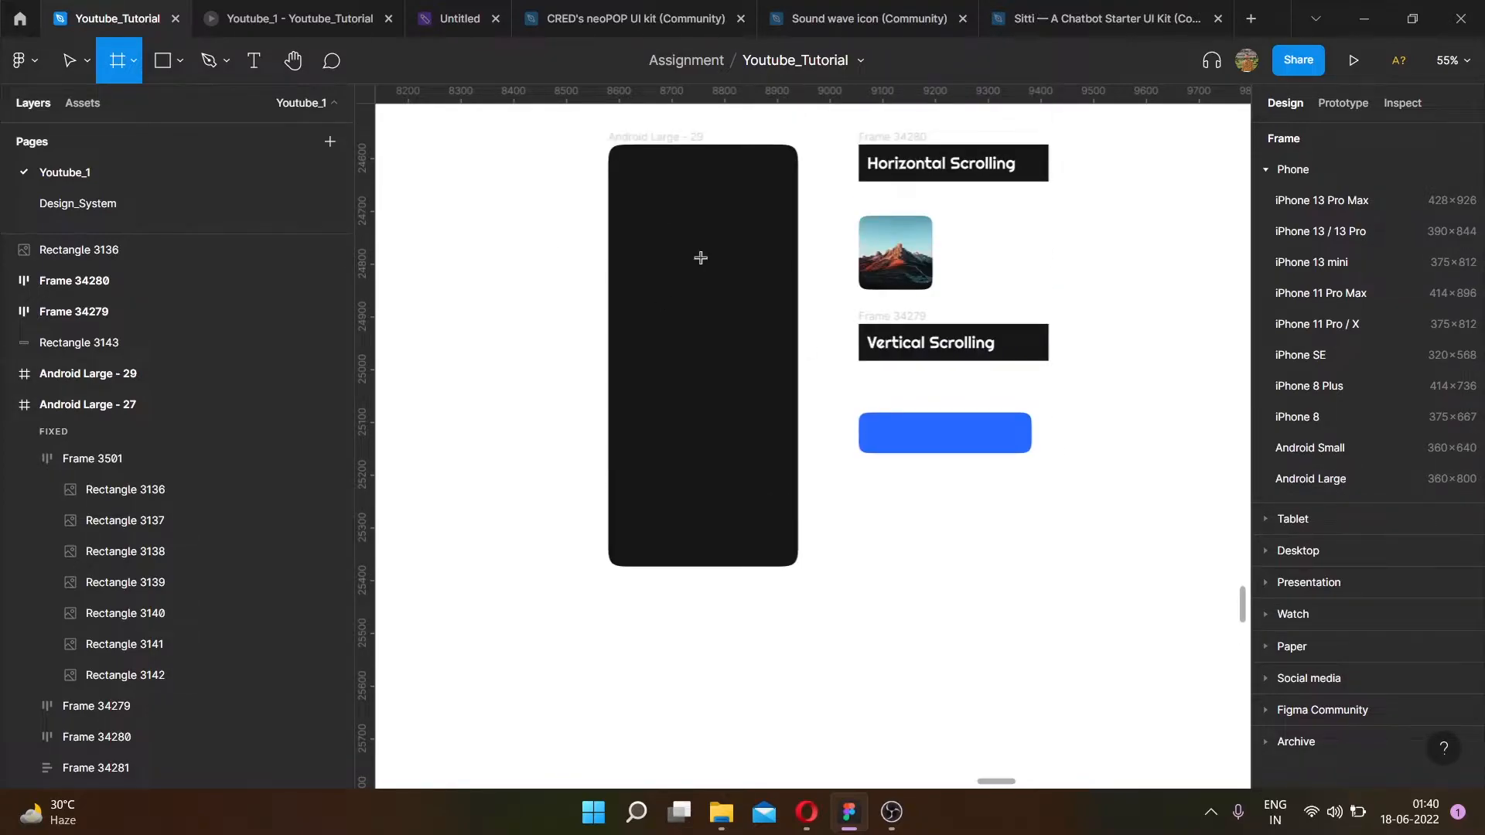
key(v)
ctrl+scroll(769, 122, up, 3)
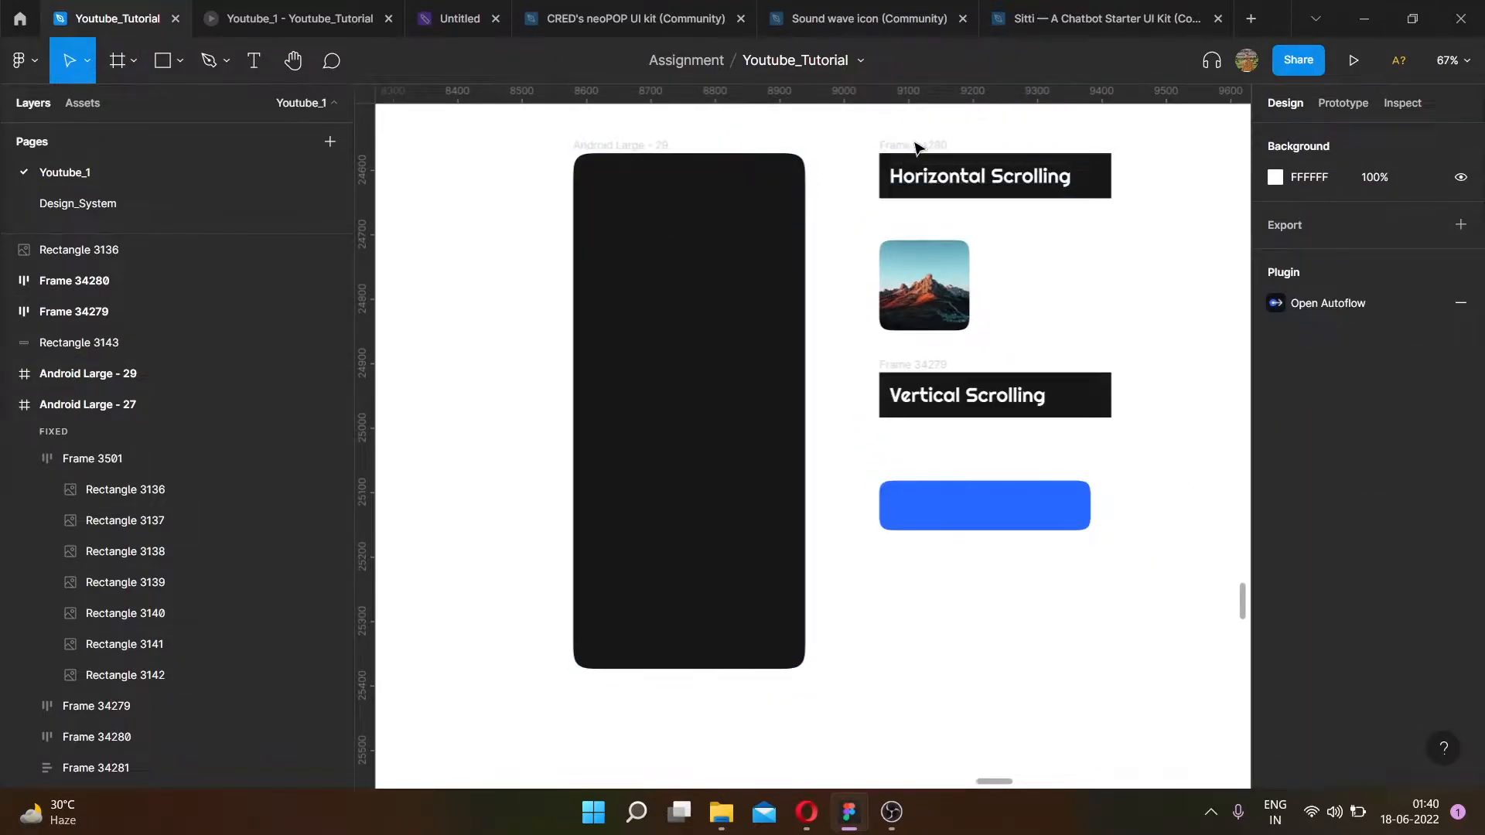
click(914, 146)
ctrl+scroll(946, 185, up, 5)
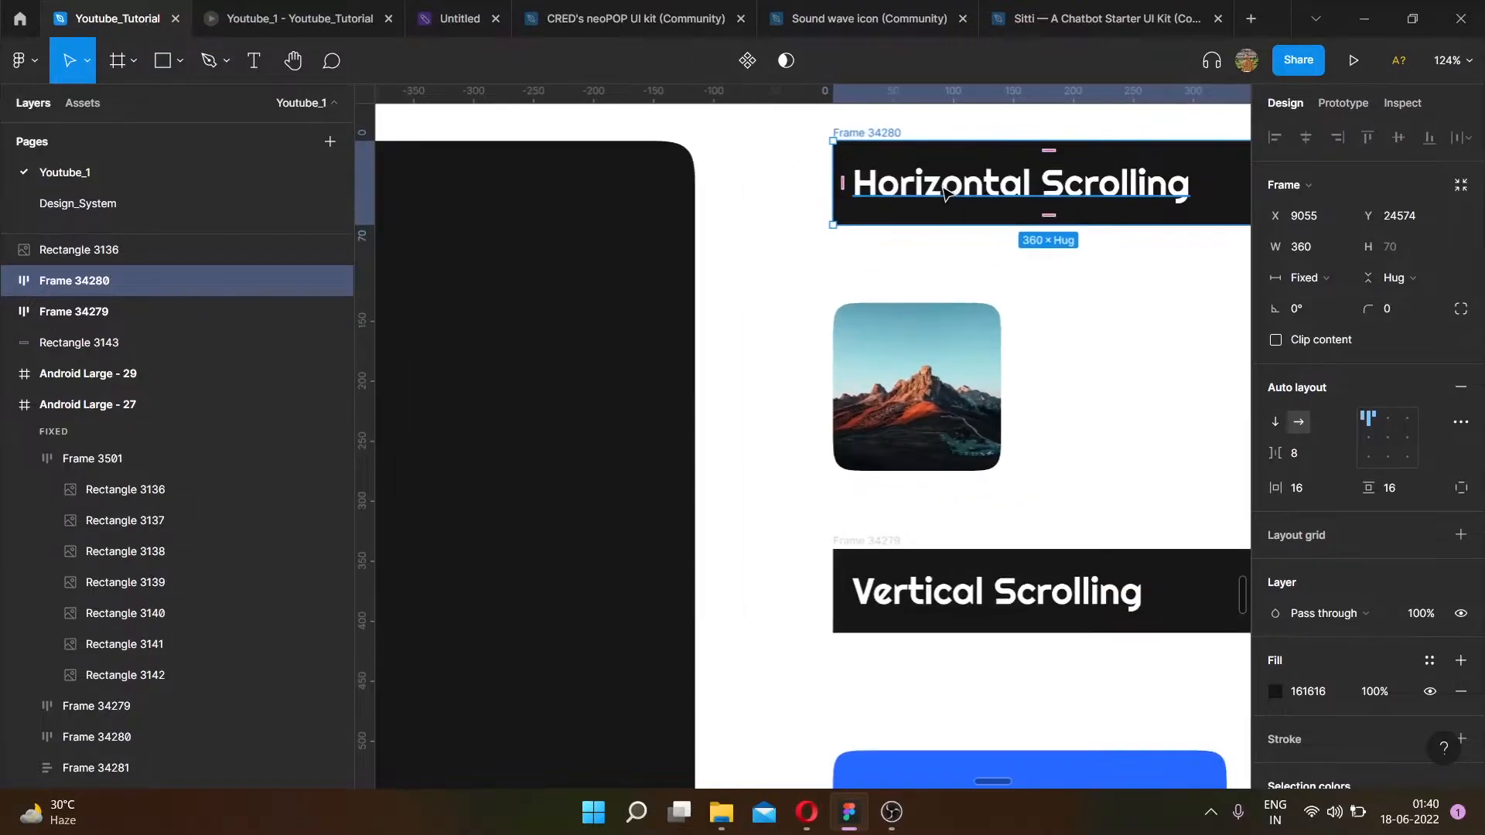
ctrl+scroll(952, 193, down, 3)
ctrl+scroll(959, 195, up, 3)
ctrl+scroll(998, 197, down, 4)
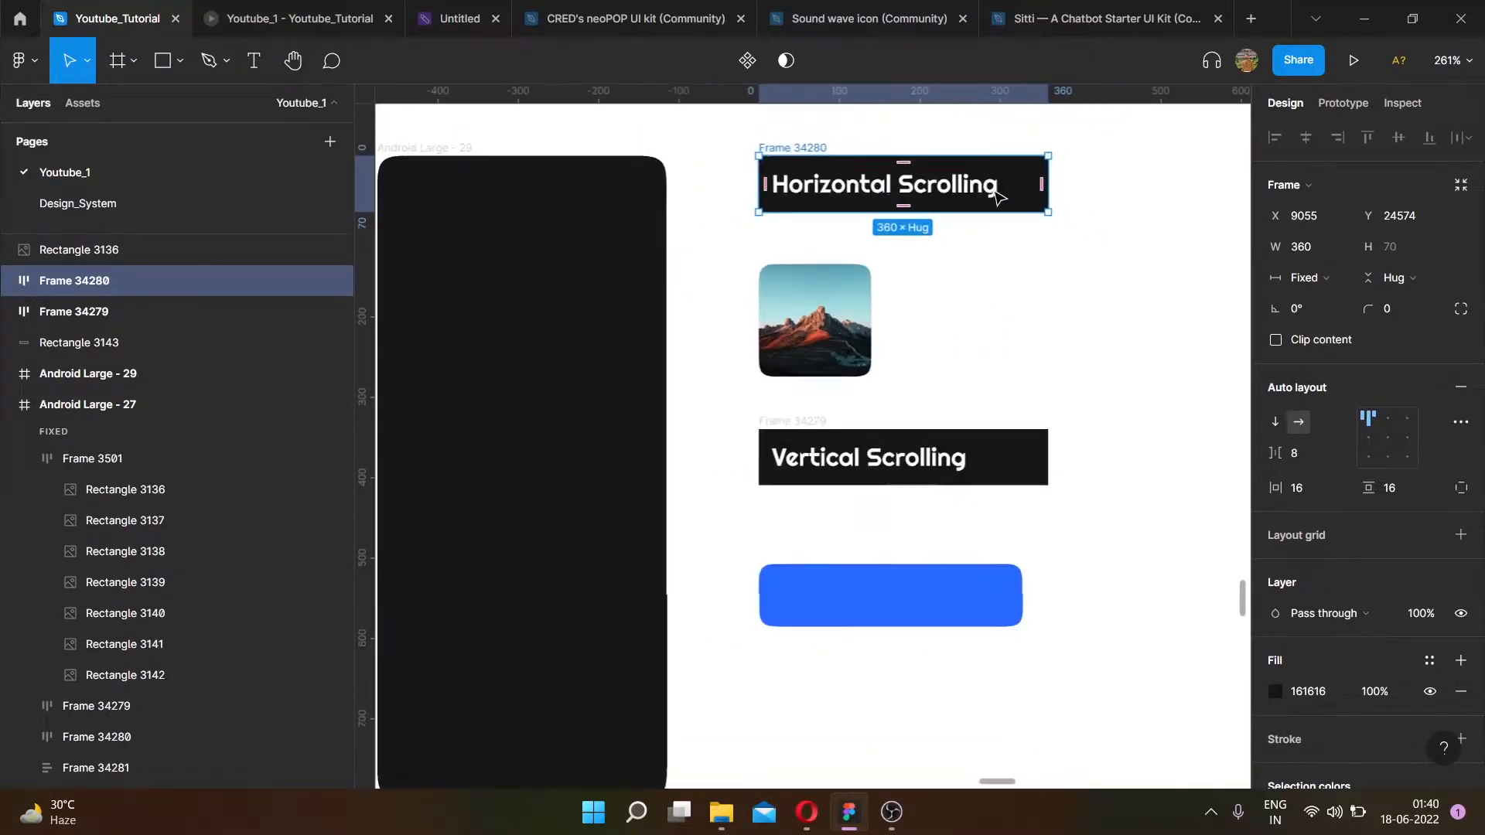
drag(986, 170, 849, 213)
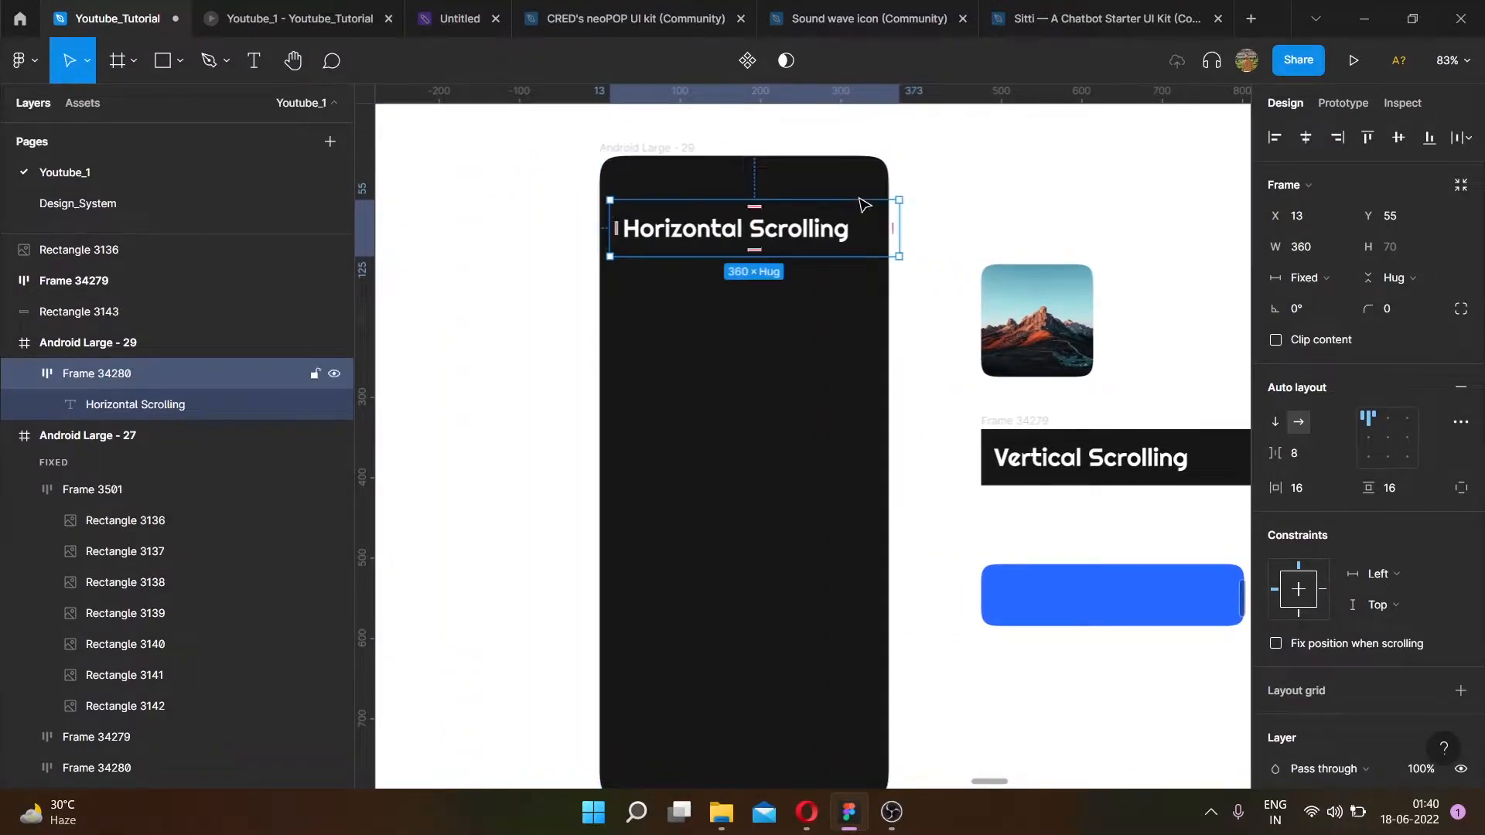
click(1309, 137)
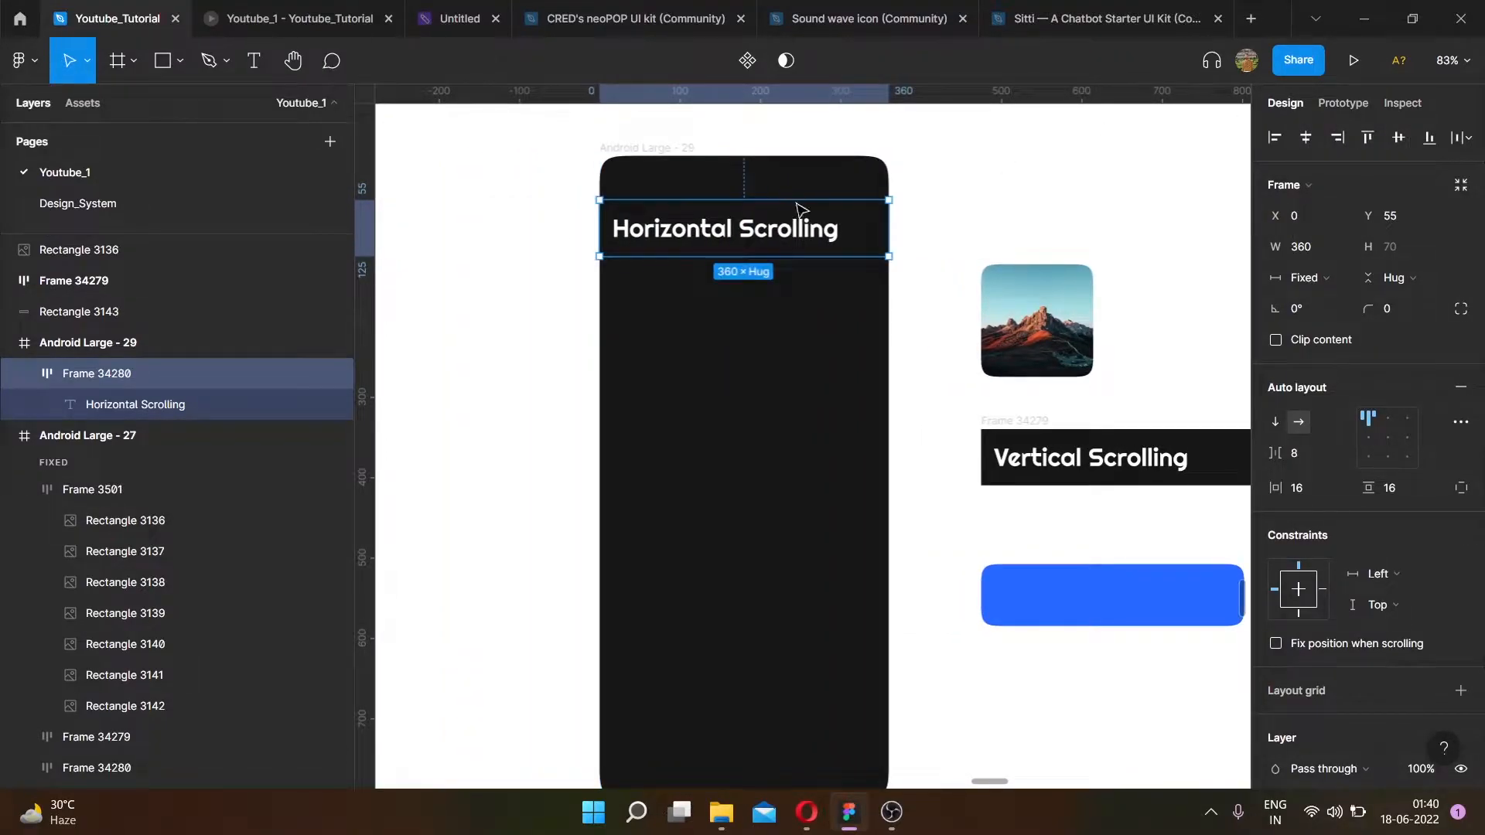
- Duplicate the mountain image card five times to form a horizontal row of six 140×140 image cards
scroll(790, 198, right, 3)
scroll(935, 156, down, 1)
scroll(925, 189, right, 5)
scroll(892, 195, left, 3)
scroll(457, 207, left, 1)
scroll(802, 209, down, 1)
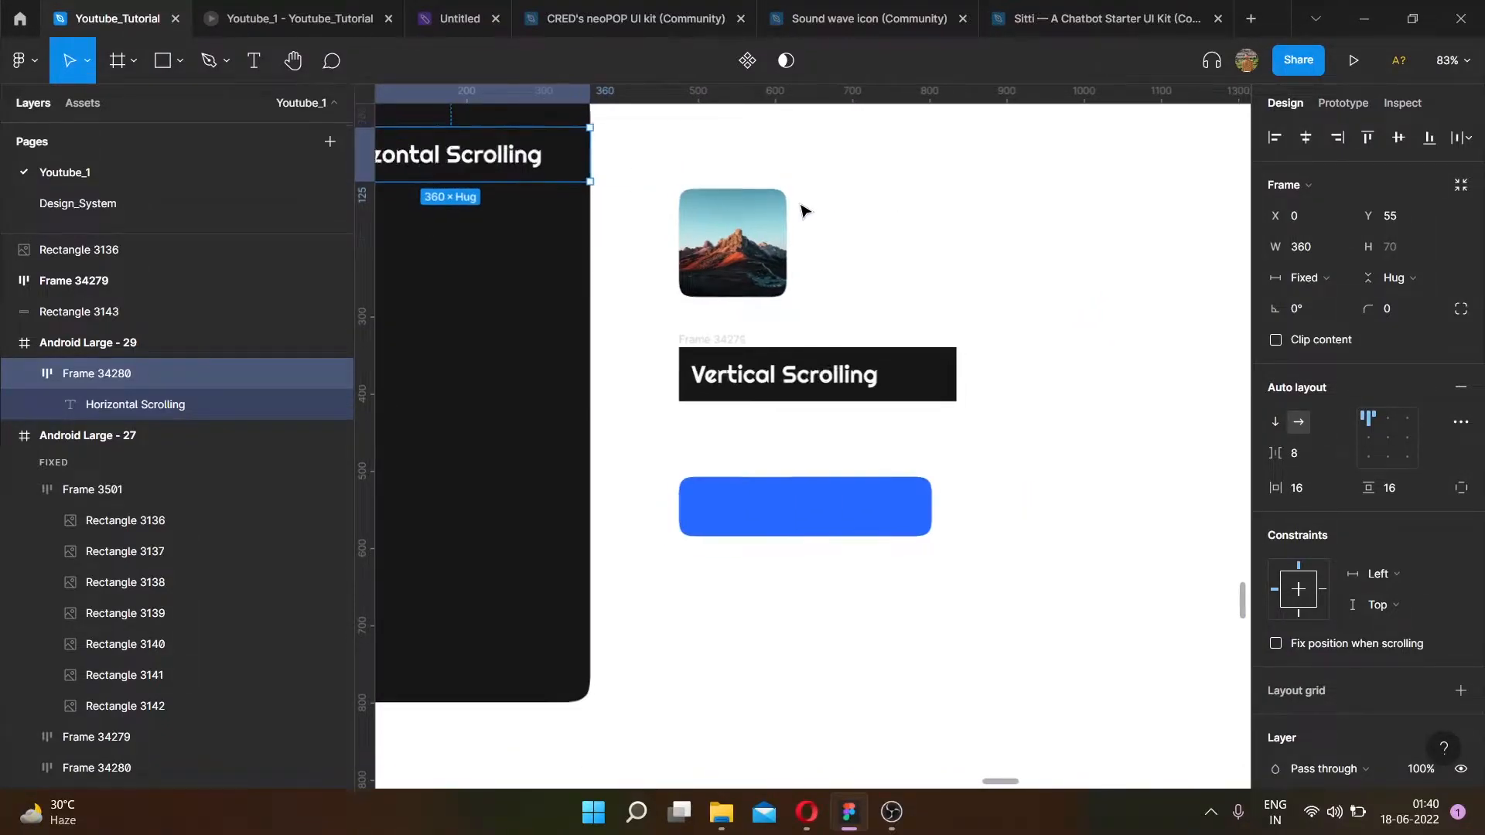
scroll(882, 216, up, 5)
scroll(881, 216, left, 2)
click(882, 216)
scroll(696, 313, right, 1)
scroll(674, 290, down, 2)
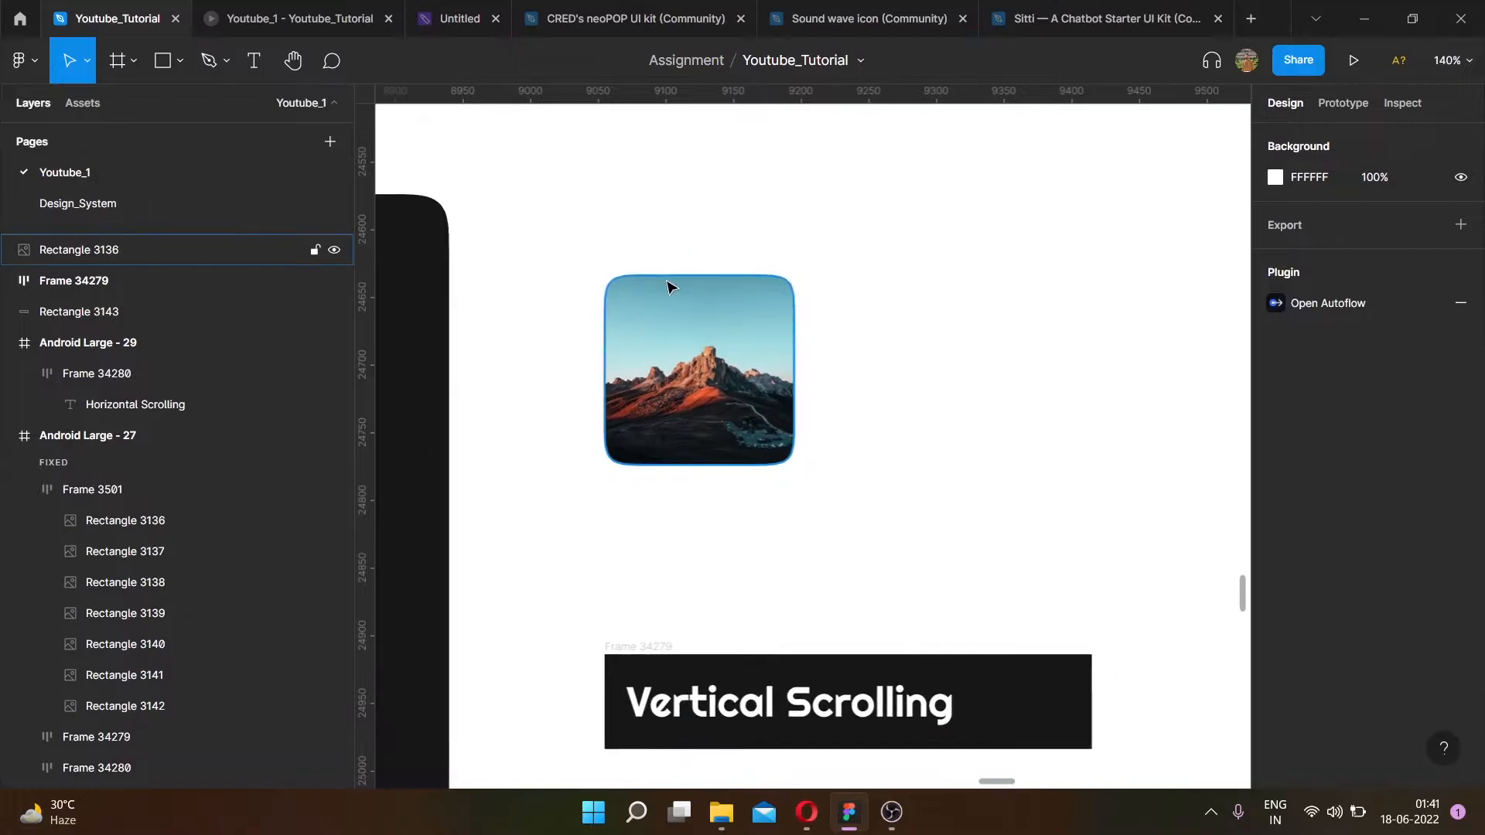
click(675, 290)
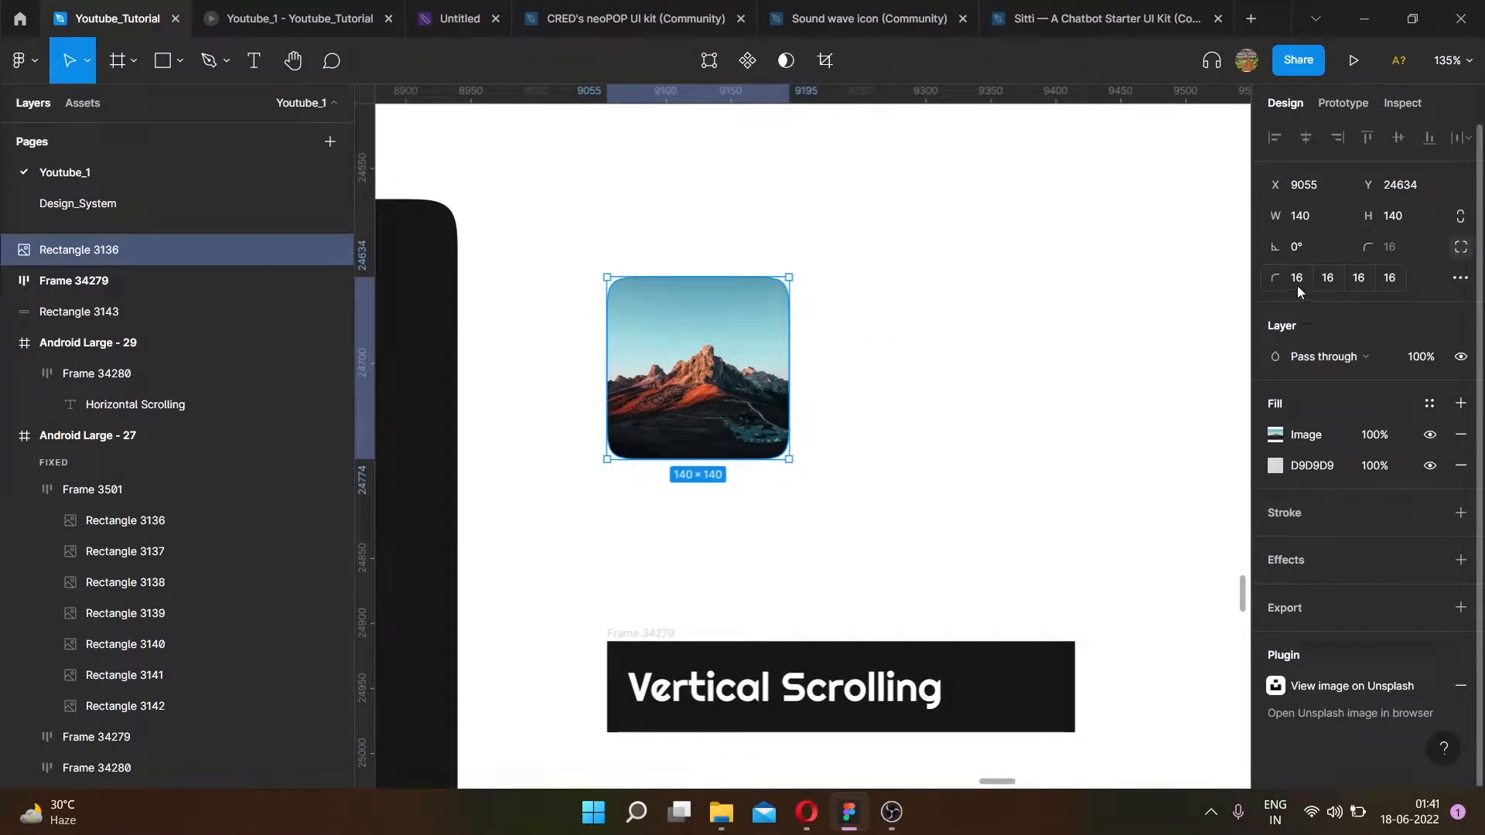
scroll(882, 281, down, 3)
scroll(826, 335, up, 2)
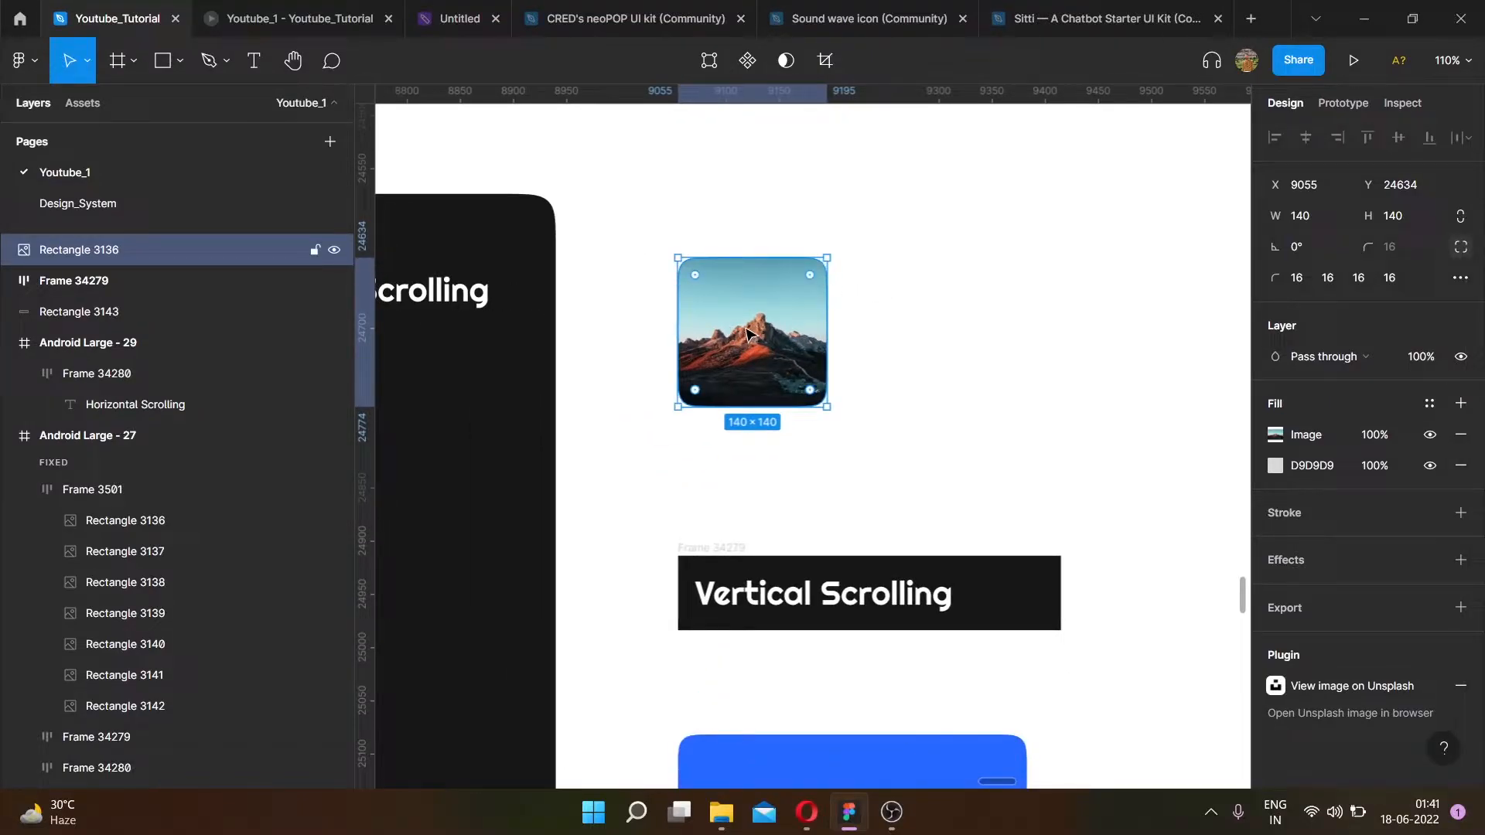
drag(754, 334, 907, 330)
scroll(909, 331, right, 4)
drag(646, 328, 1190, 328)
scroll(966, 333, down, 2)
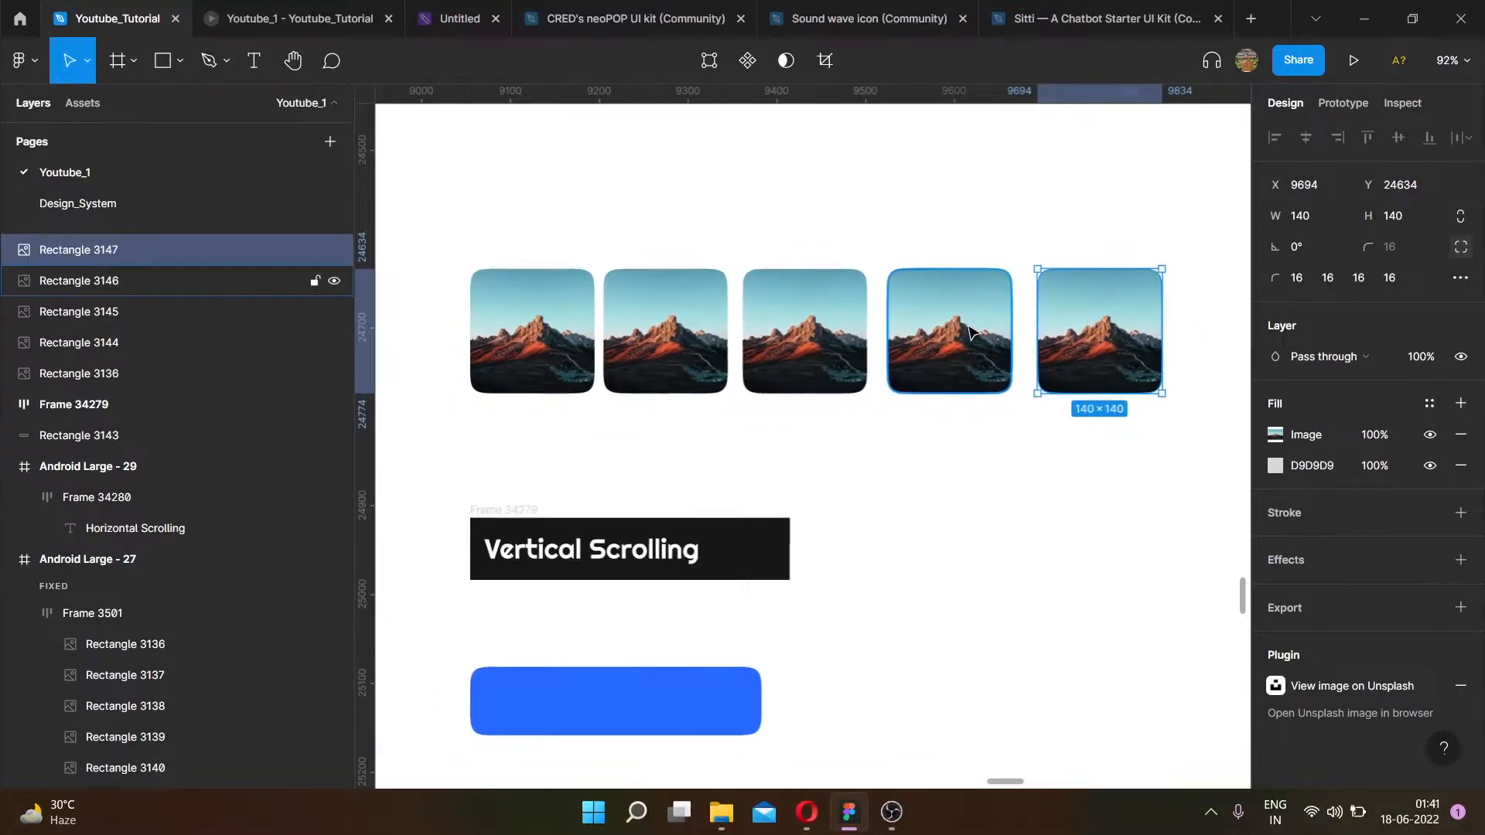
scroll(826, 334, right, 4)
drag(921, 344, 1059, 350)
scroll(839, 387, down, 3)
scroll(761, 396, up, 2)
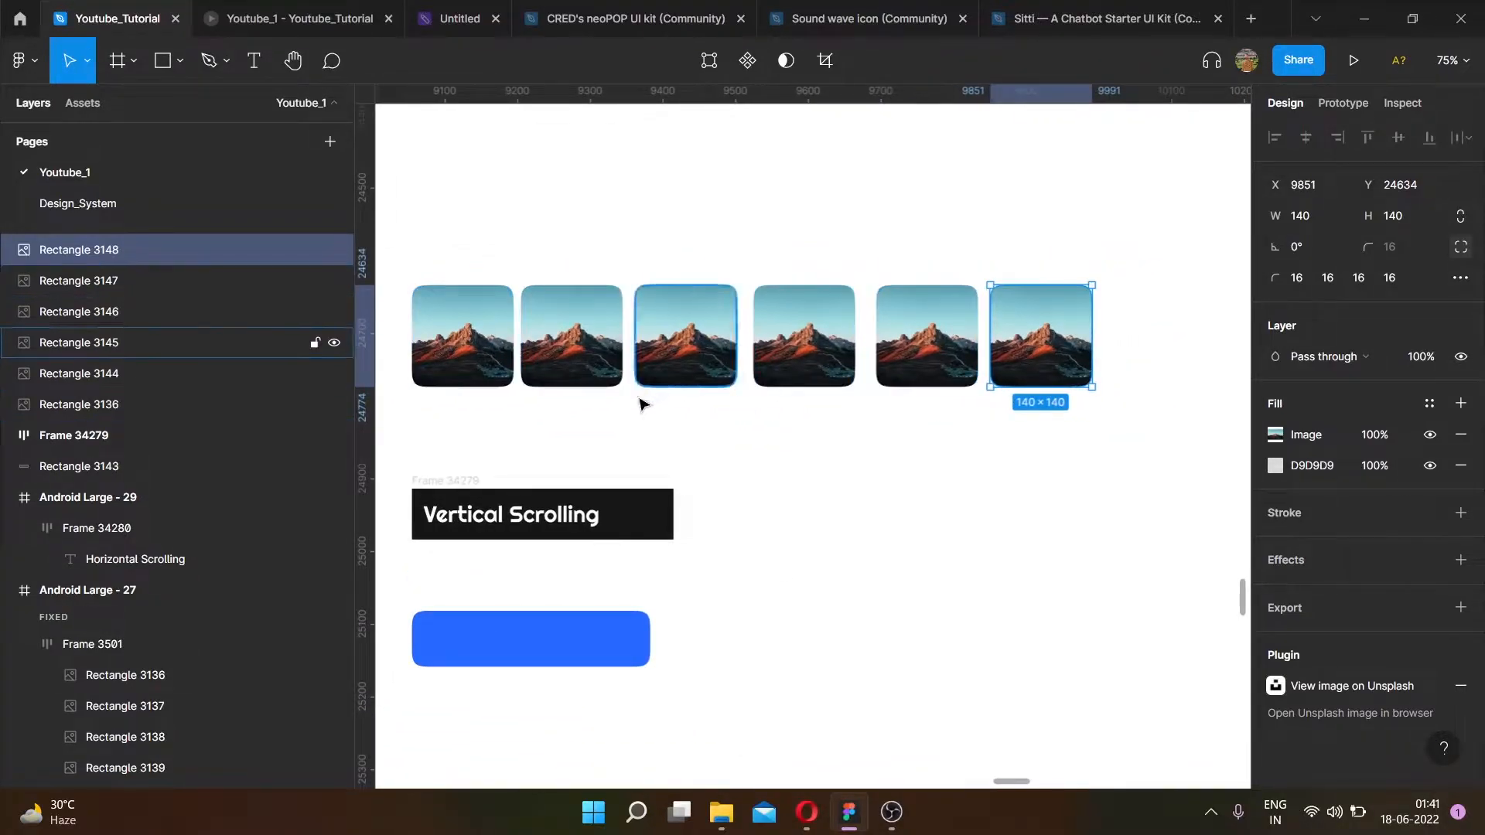
- Open the Unsplash plugin and its wallpaper image search
right_click(506, 405)
mouse_move(642, 573)
scroll(826, 468, down, 15)
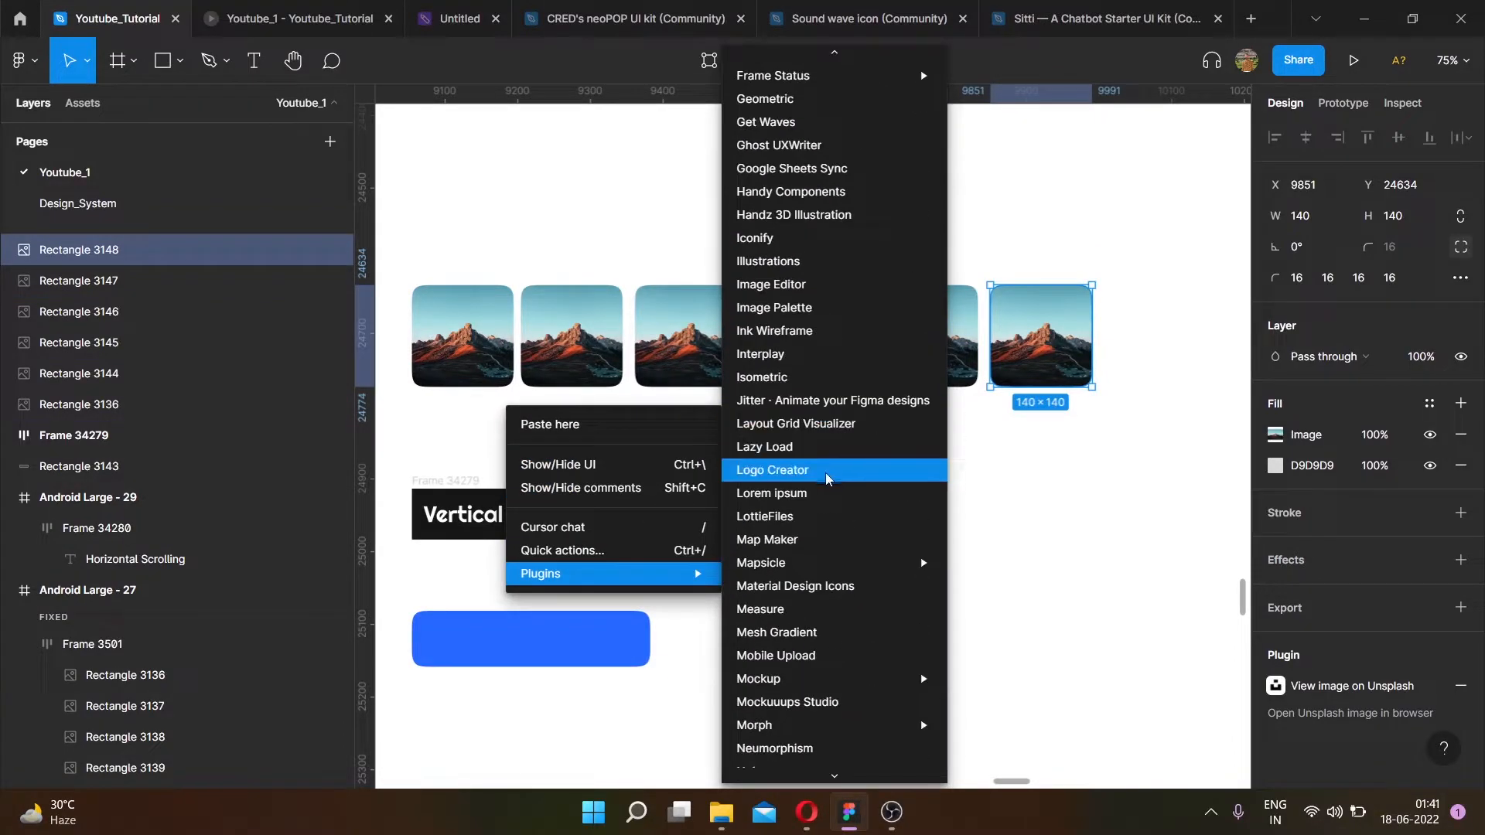
scroll(774, 587, down, 3)
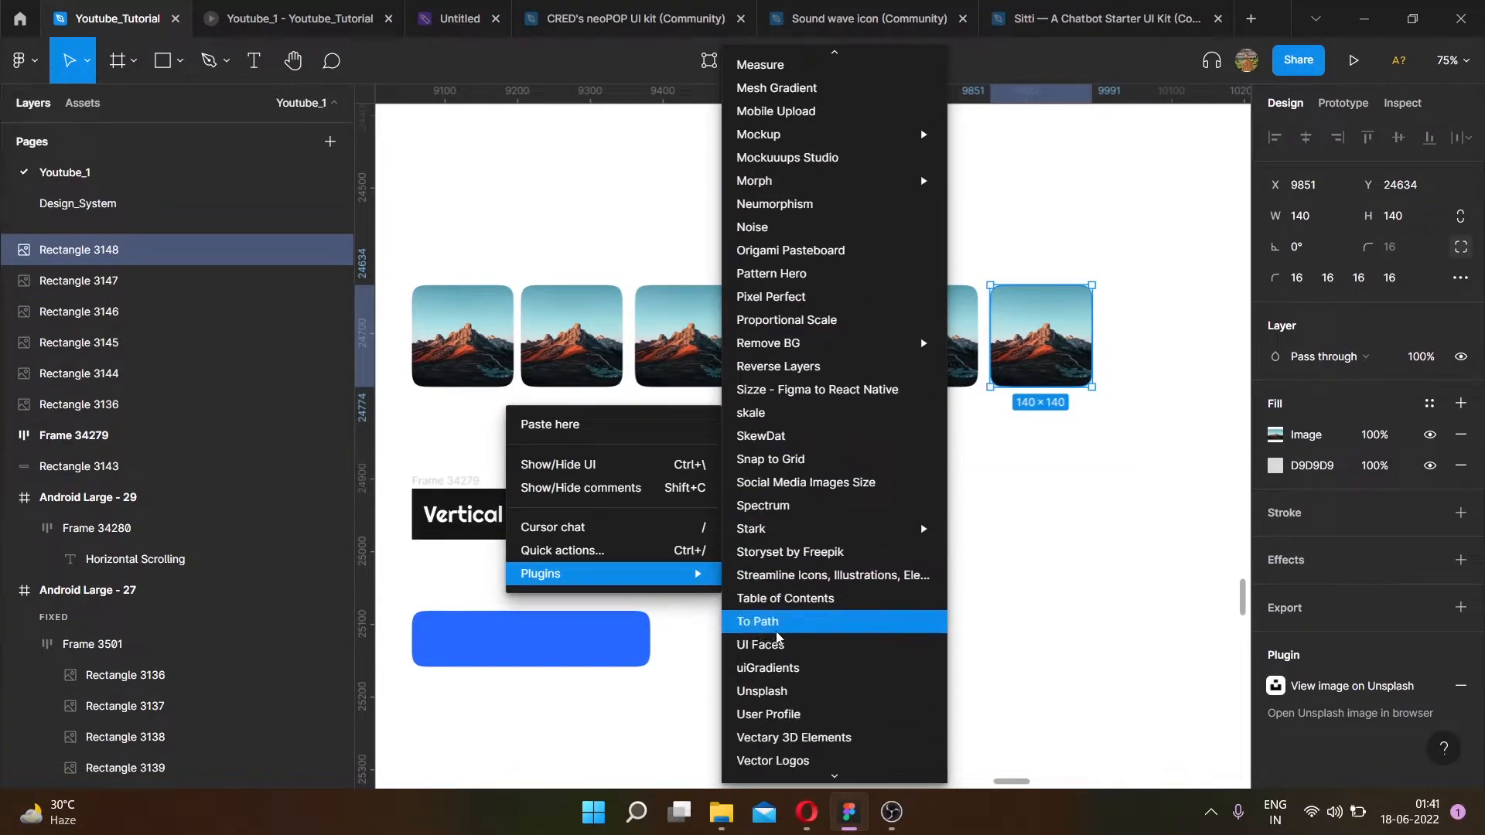
click(769, 655)
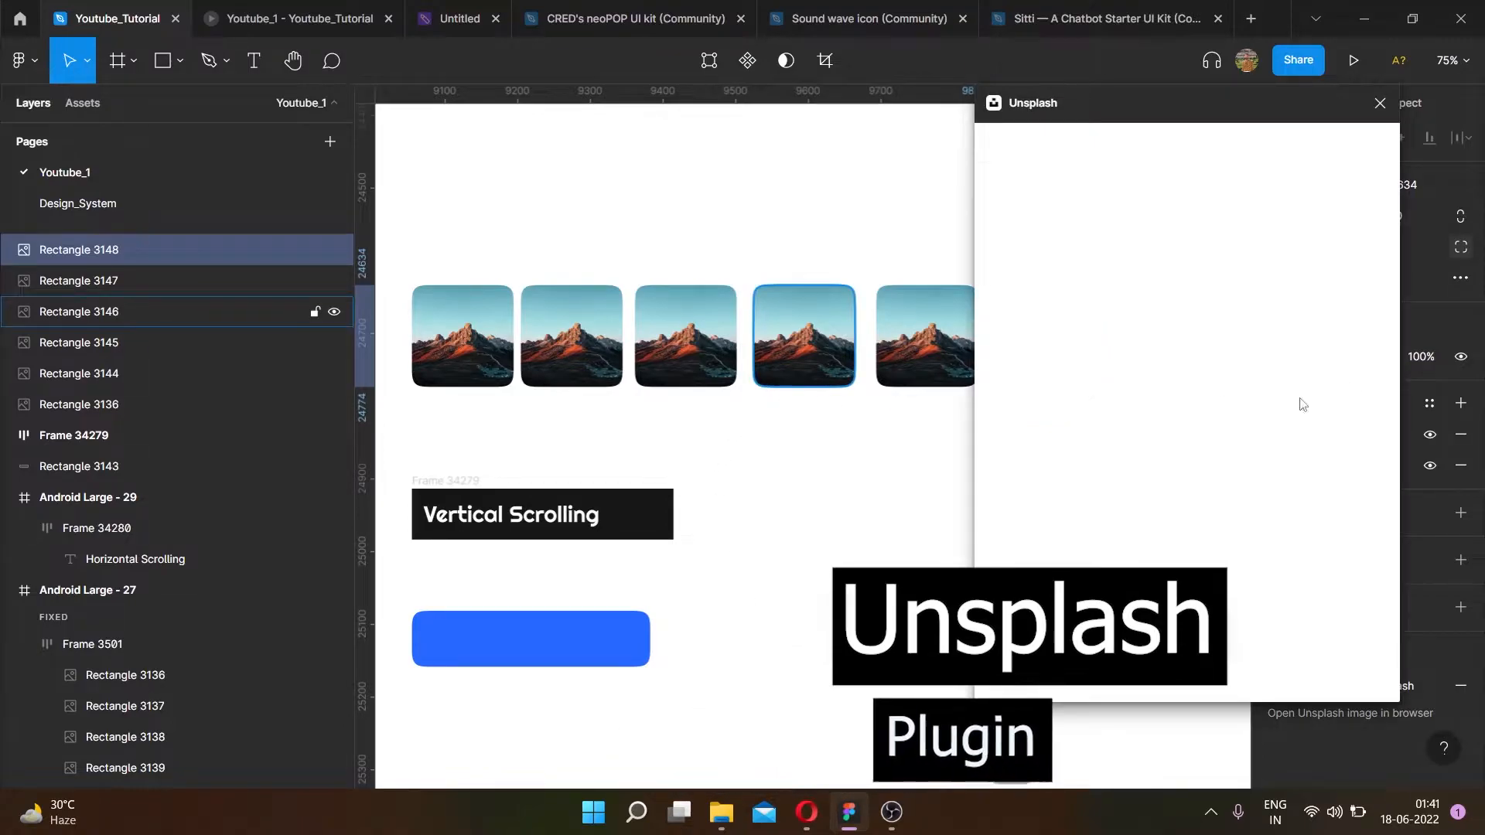
click(1101, 369)
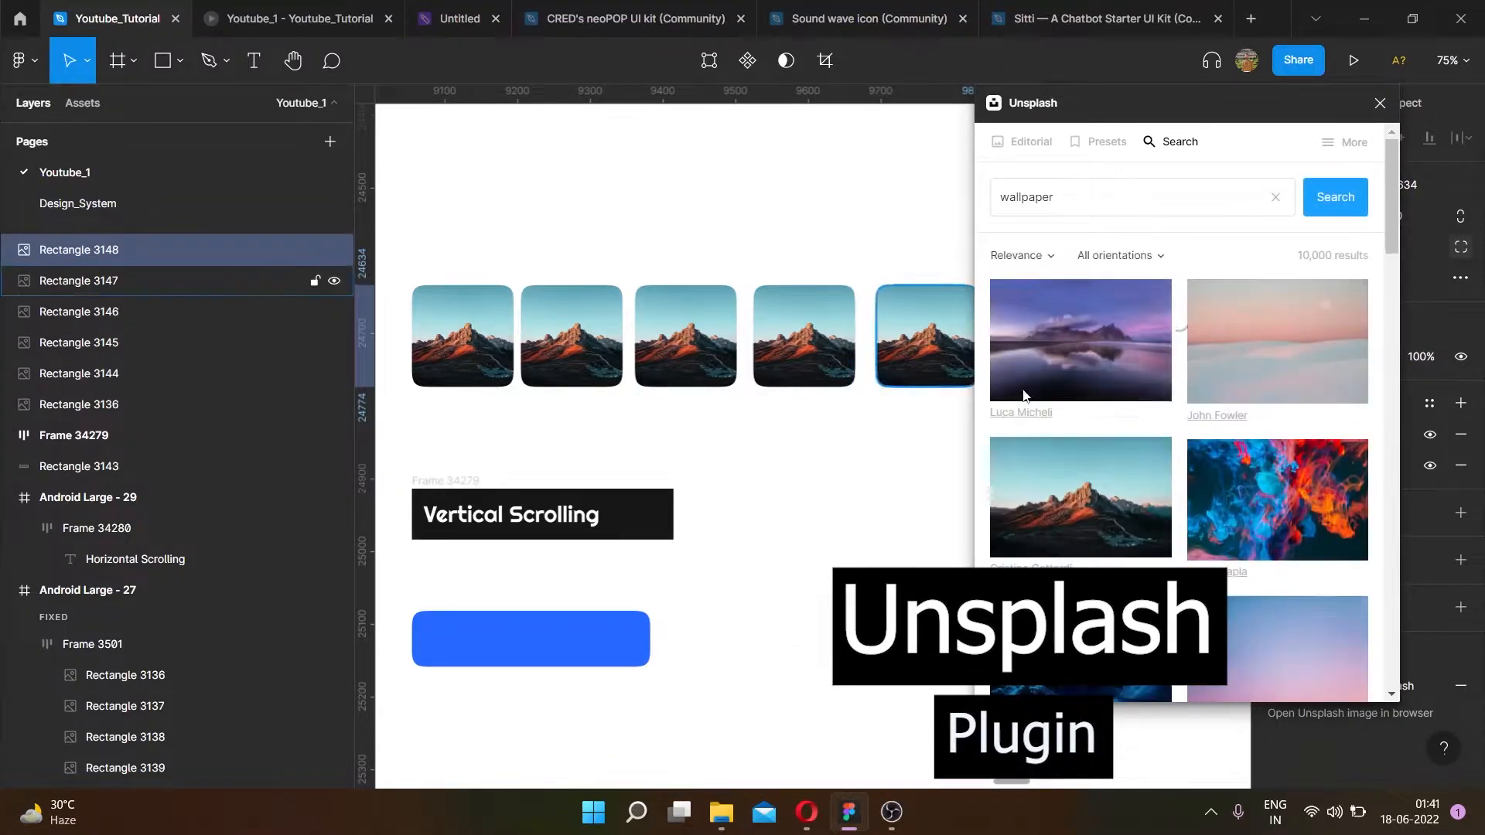
- Replace the photos in the second and third image cards with different Unsplash wallpaper images
click(602, 353)
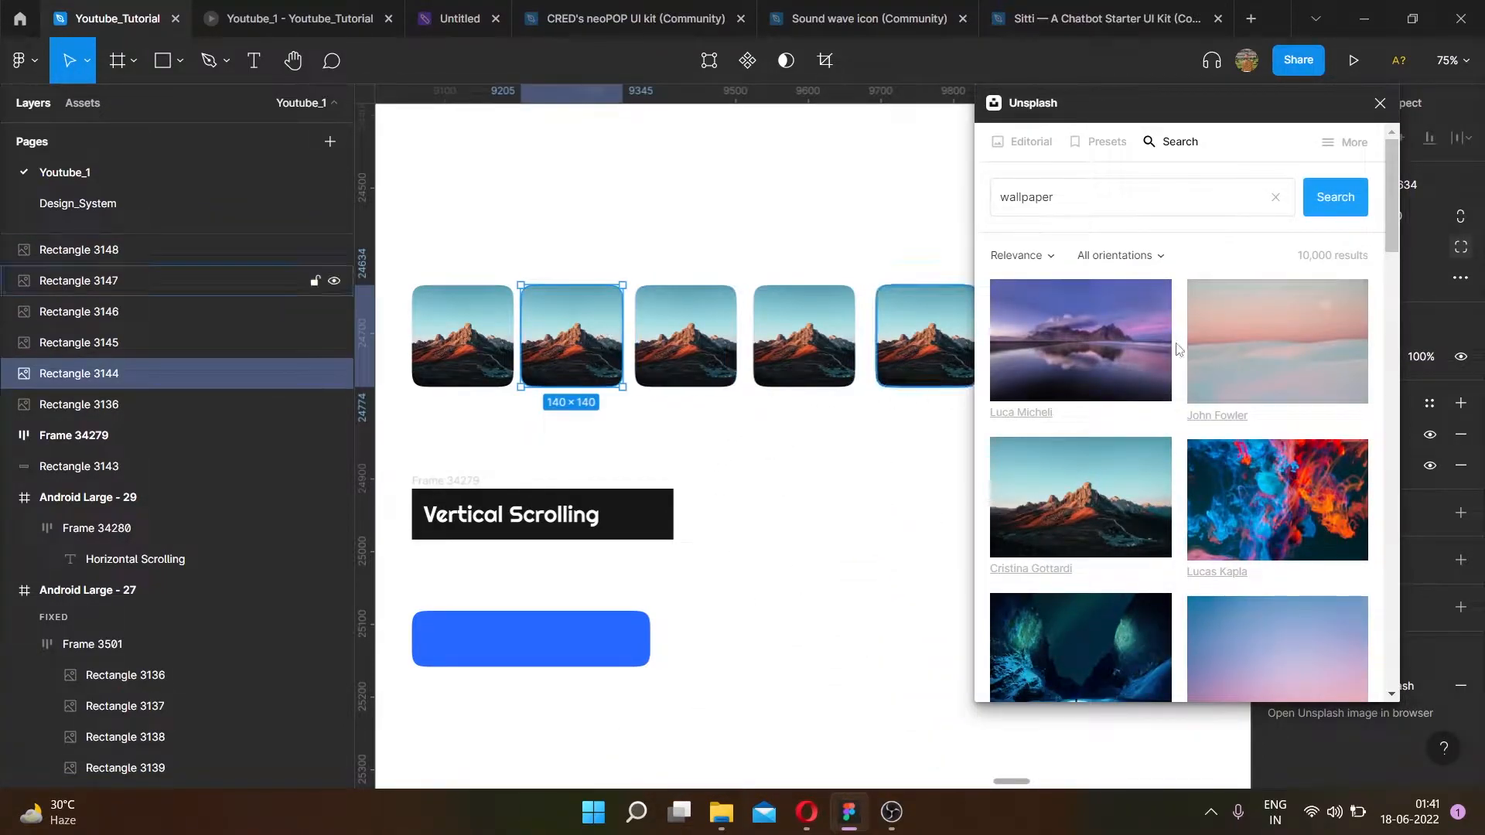
scroll(1158, 517, down, 5)
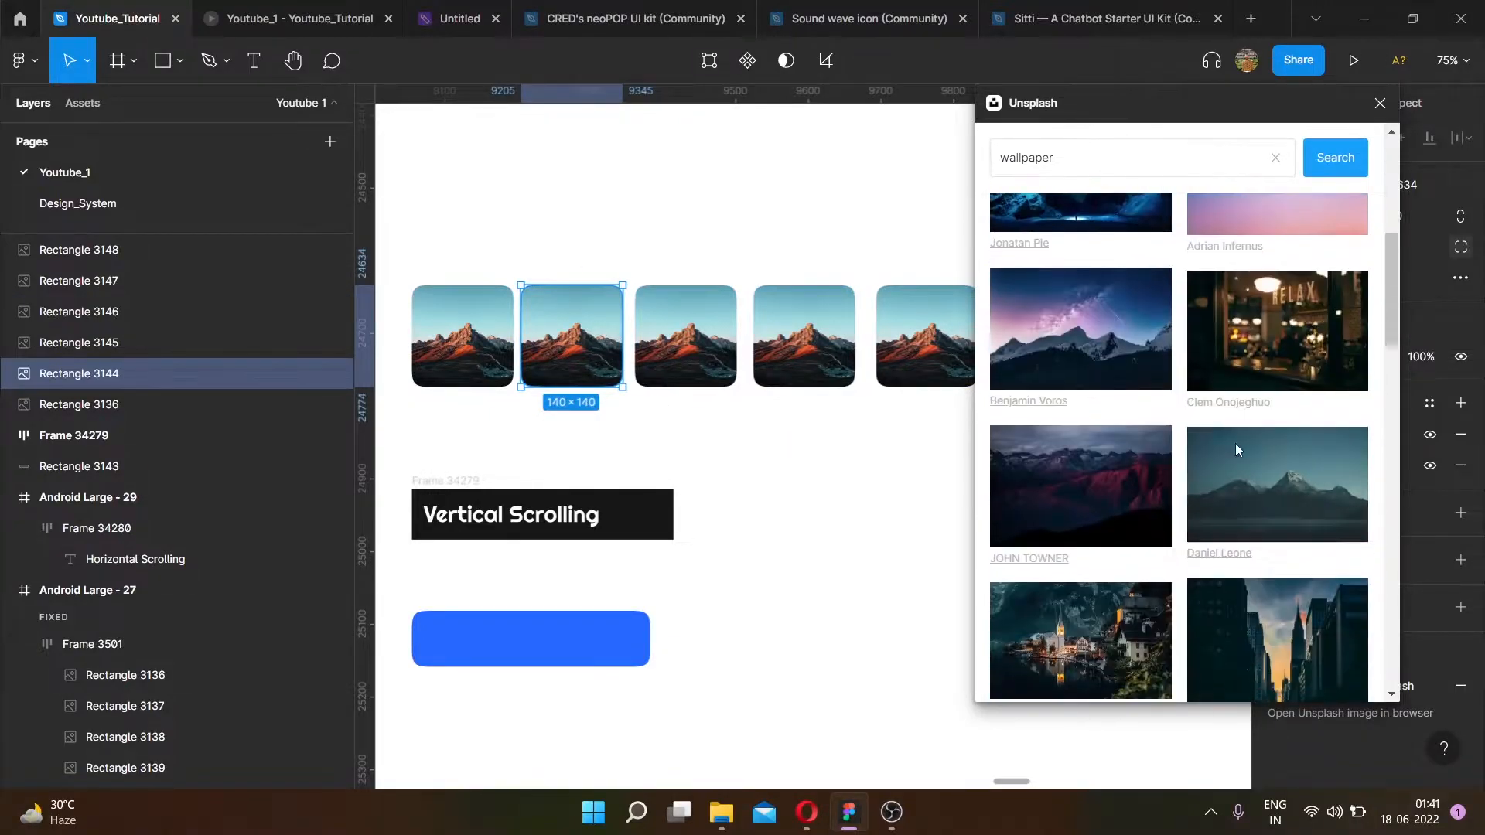
click(1192, 355)
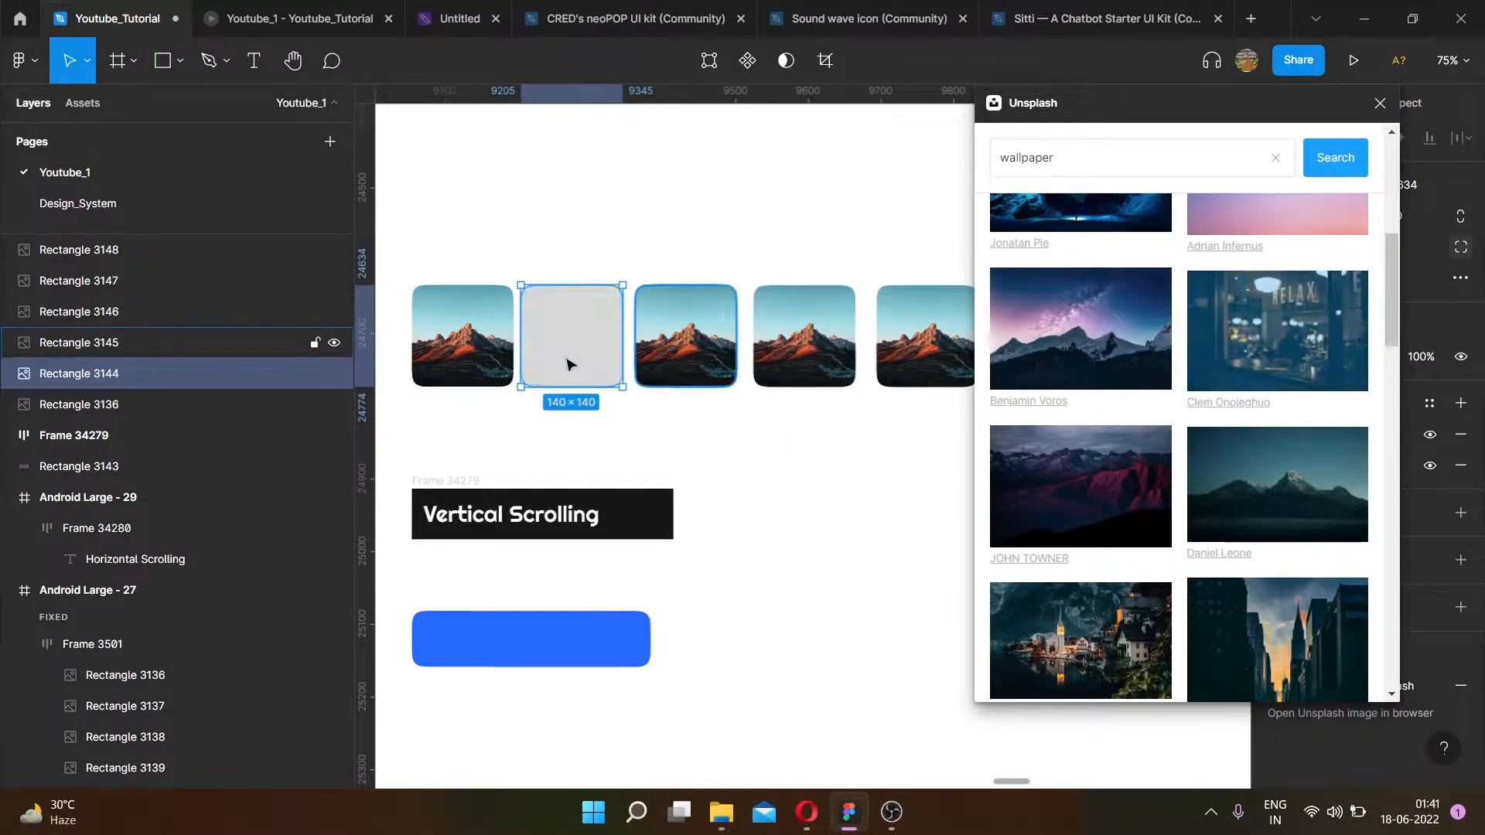
click(689, 340)
scroll(1146, 483, down, 5)
click(1145, 456)
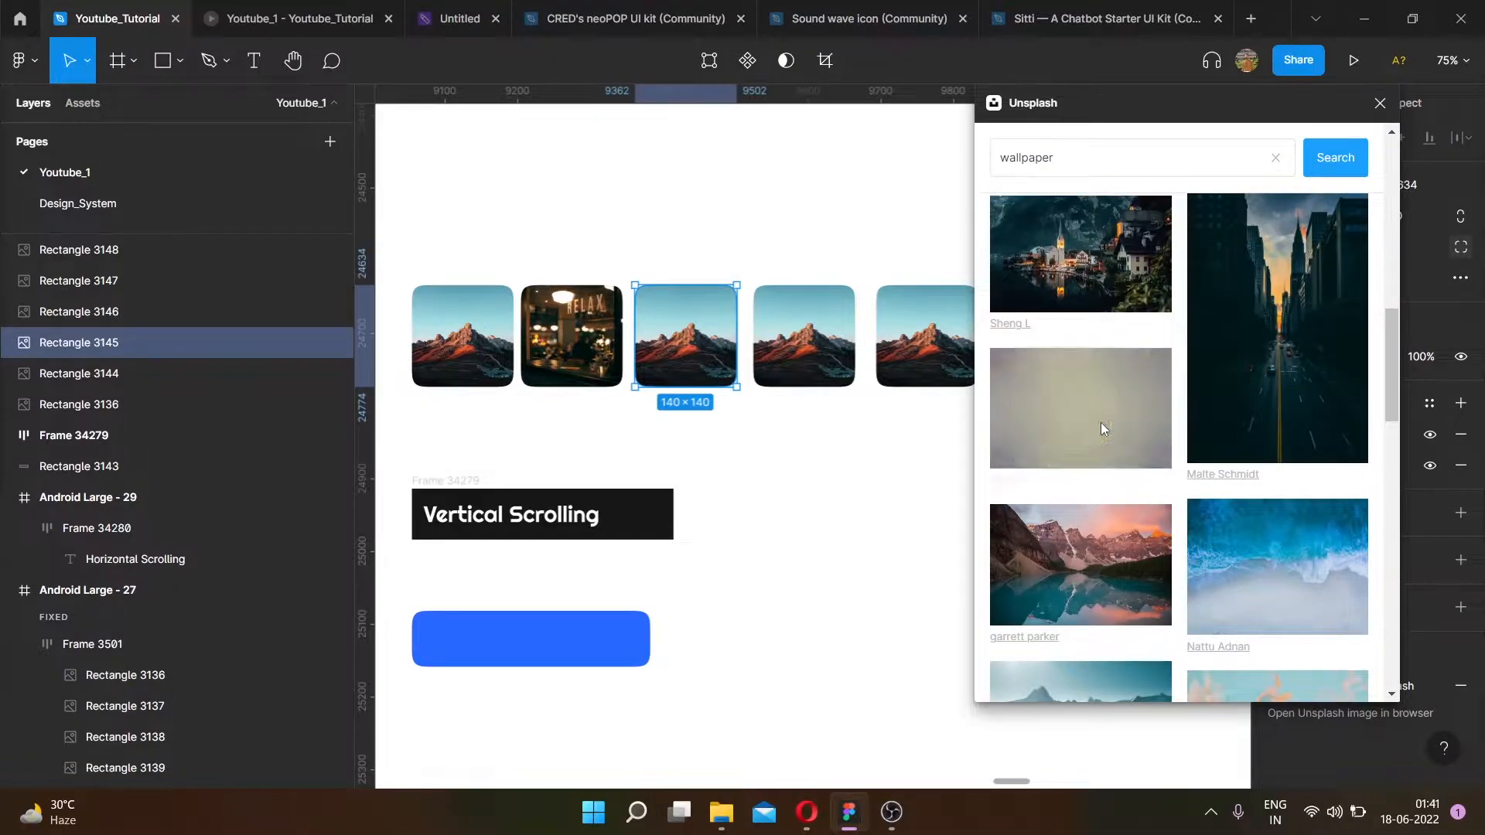
- Fill the fourth, fifth and sixth image cards with other Unsplash wallpaper photos and close the plugin
scroll(588, 364, right, 3)
click(588, 364)
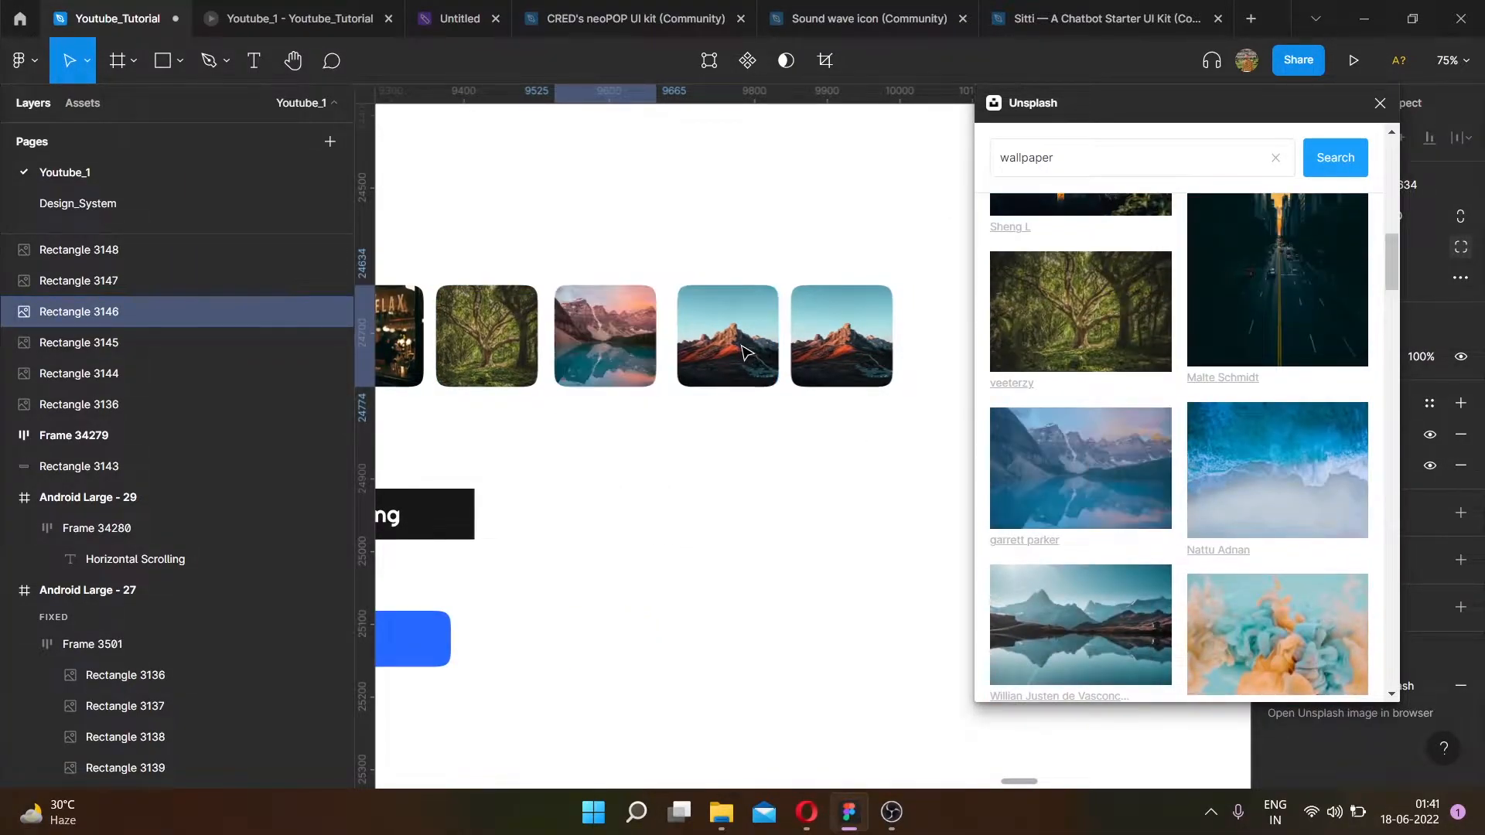
click(757, 357)
scroll(1169, 517, down, 5)
click(1169, 517)
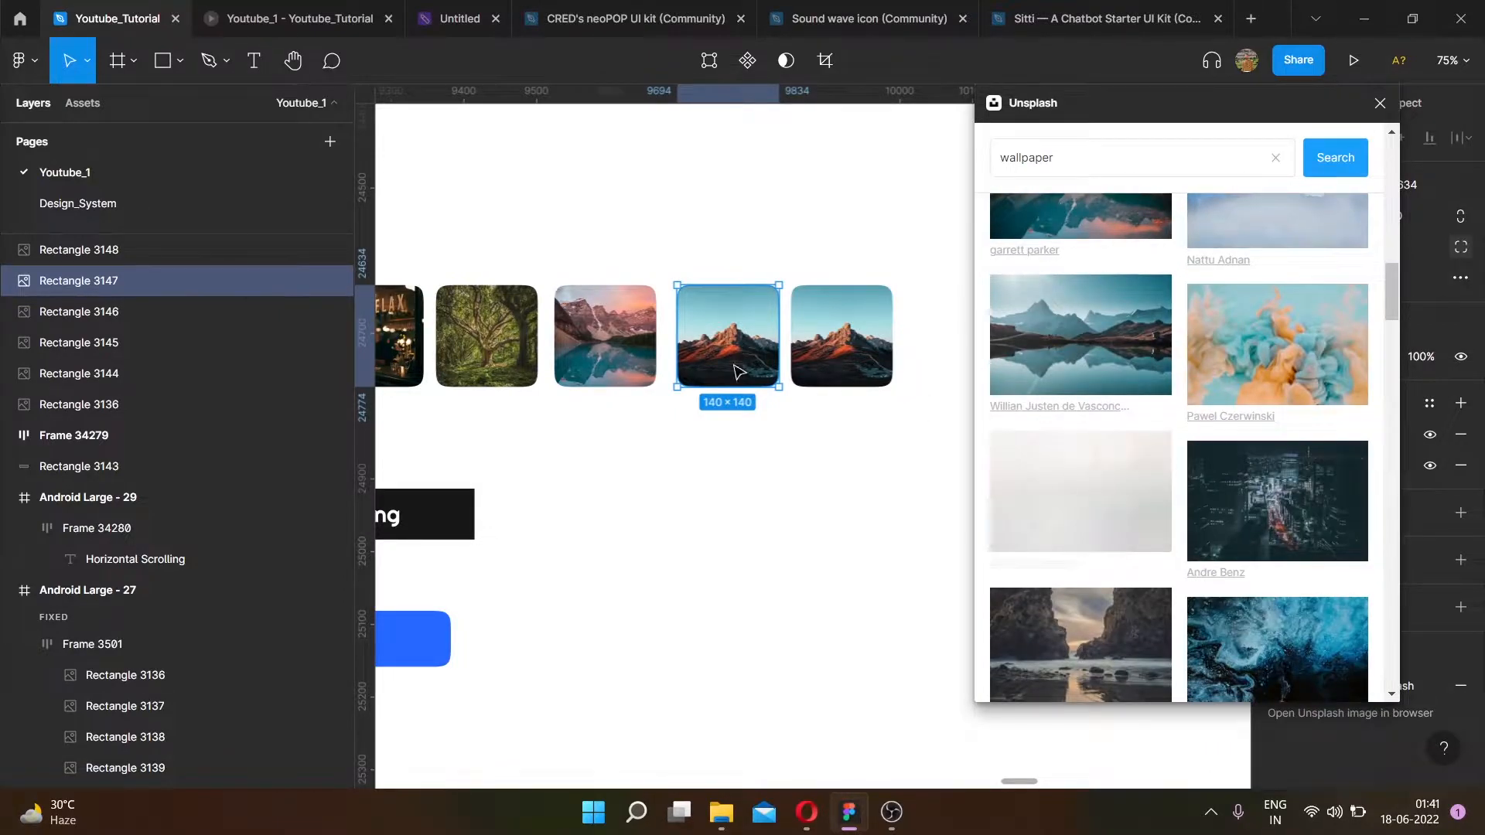
click(842, 336)
scroll(1237, 433, down, 3)
click(1087, 432)
click(1380, 103)
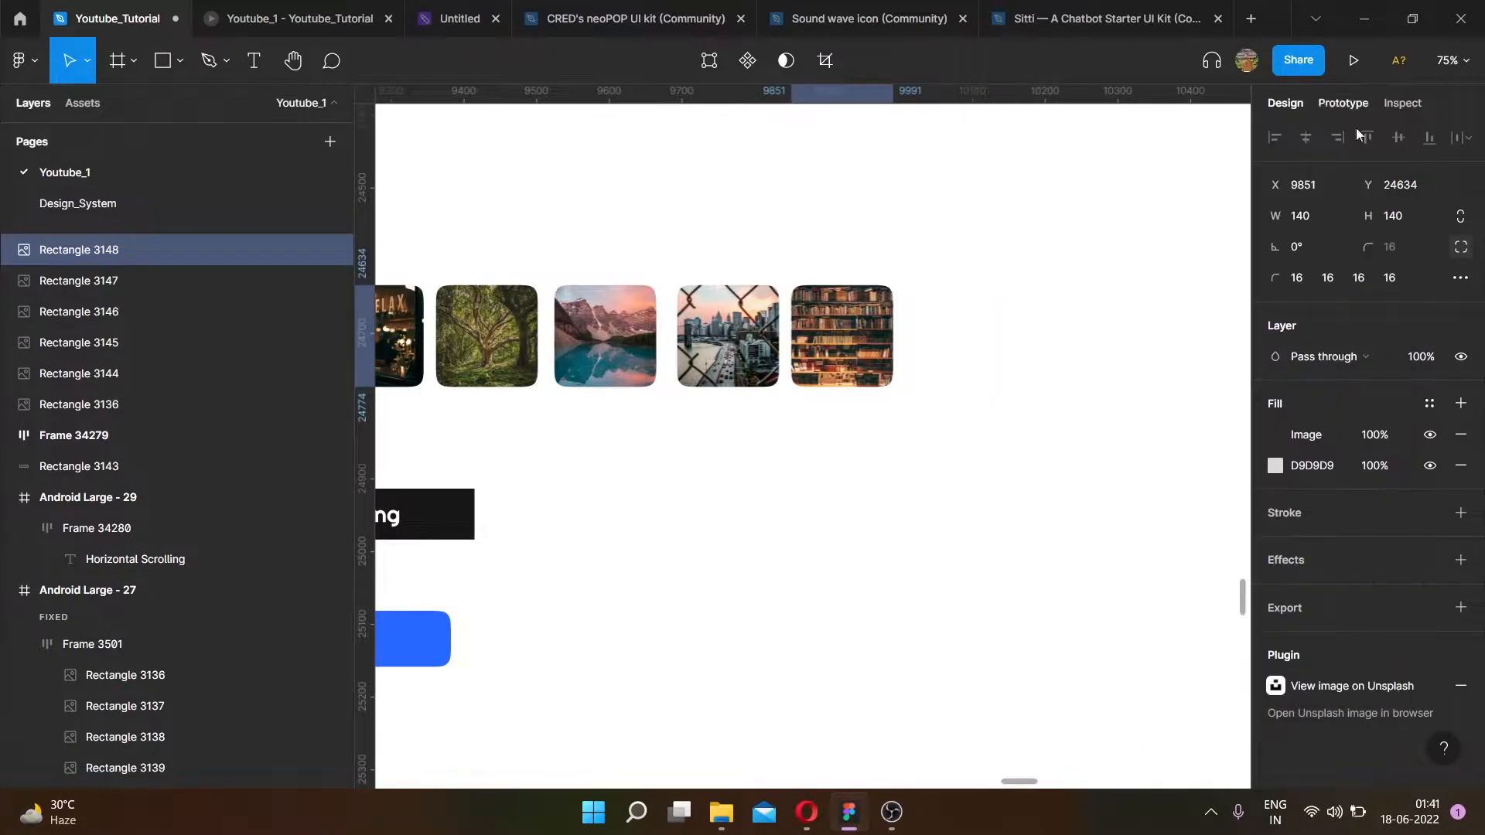
- Select all six image cards, tidy them up into an even row, and set their spacing to 16
scroll(868, 298, down, 5)
scroll(630, 309, up, 5)
click(696, 242)
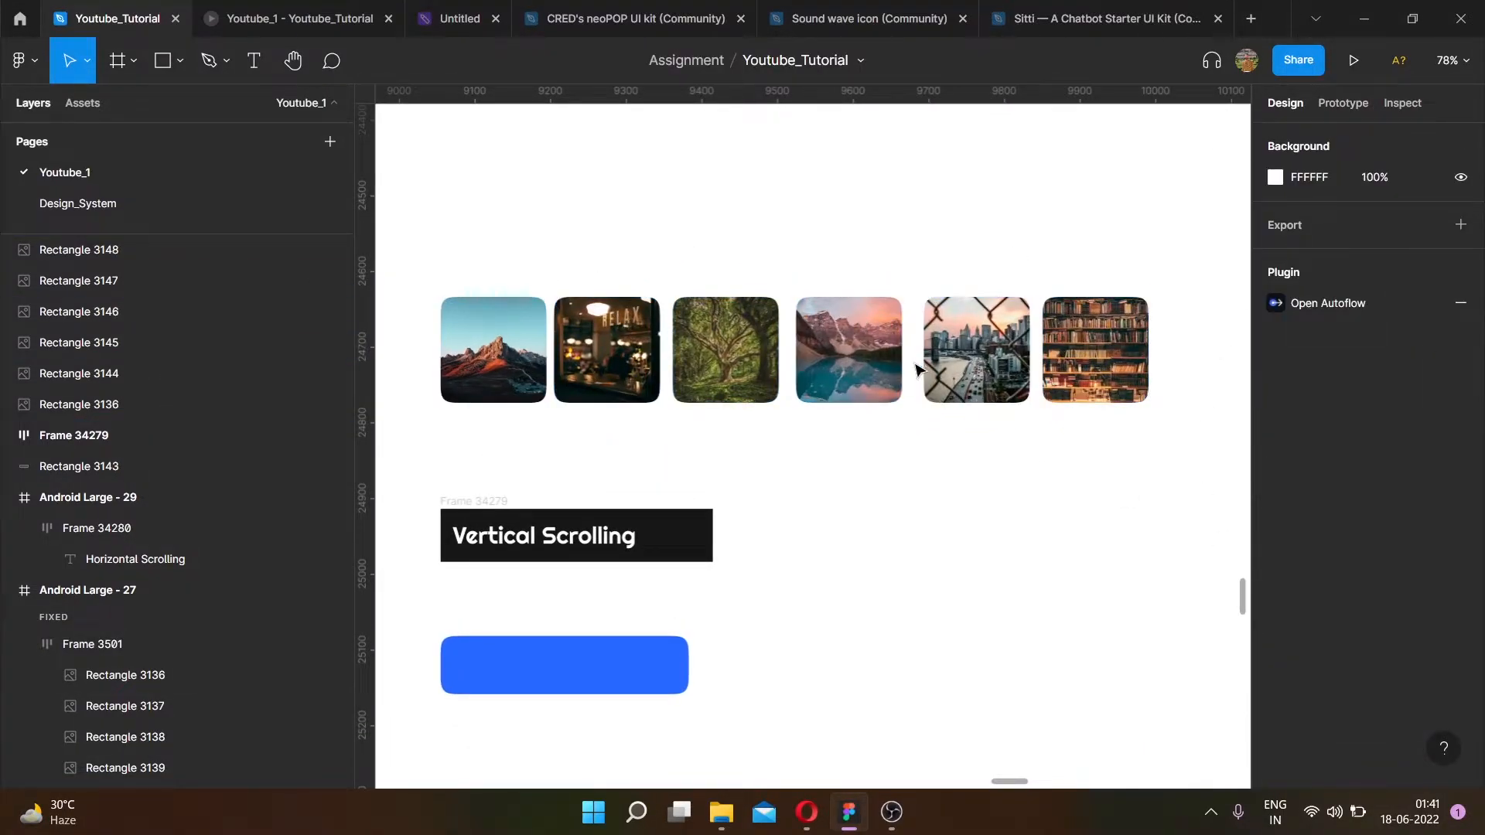
scroll(866, 361, left, 4)
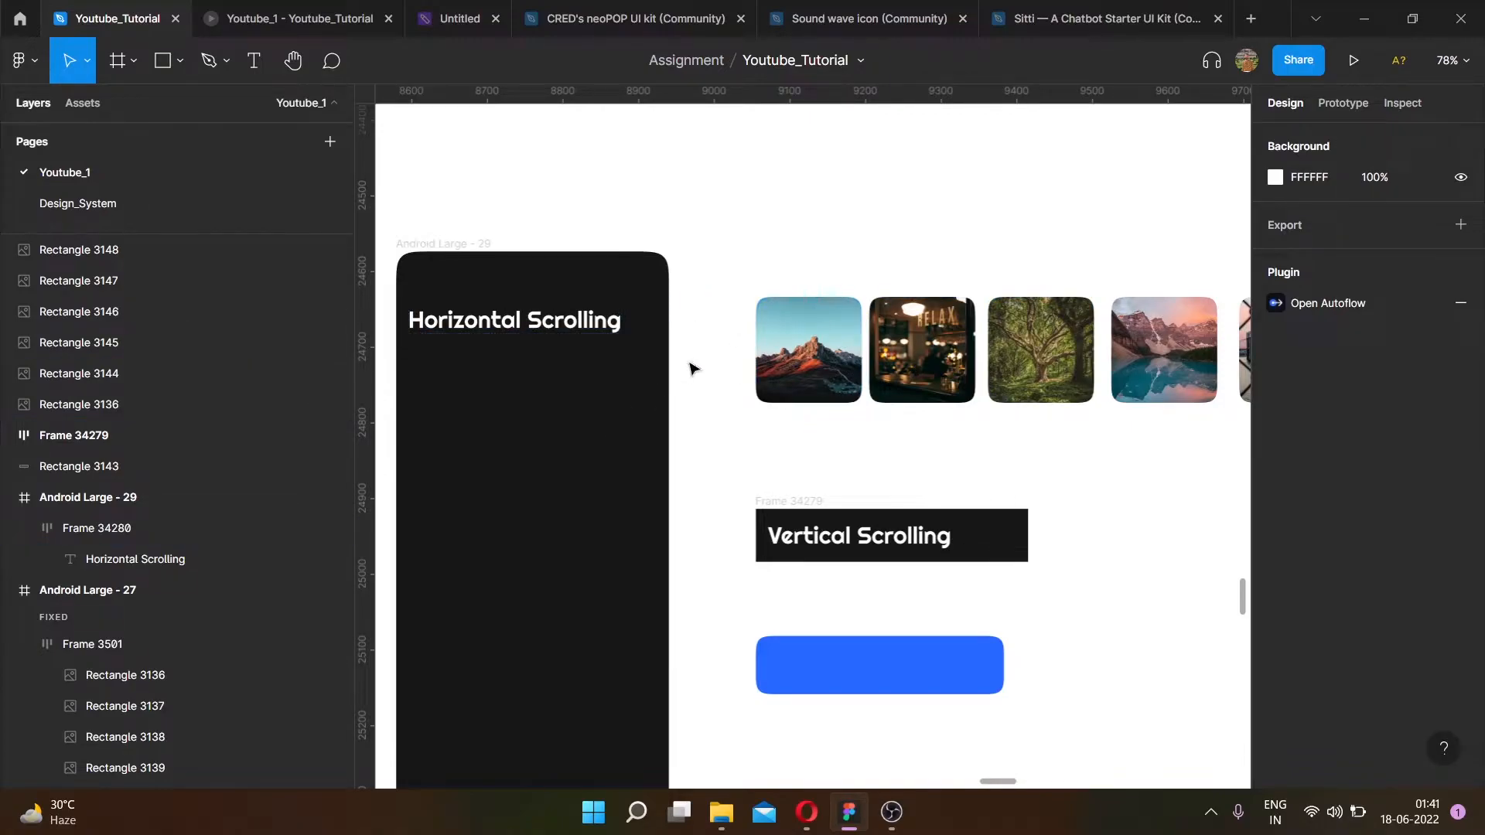
scroll(662, 367, right, 3)
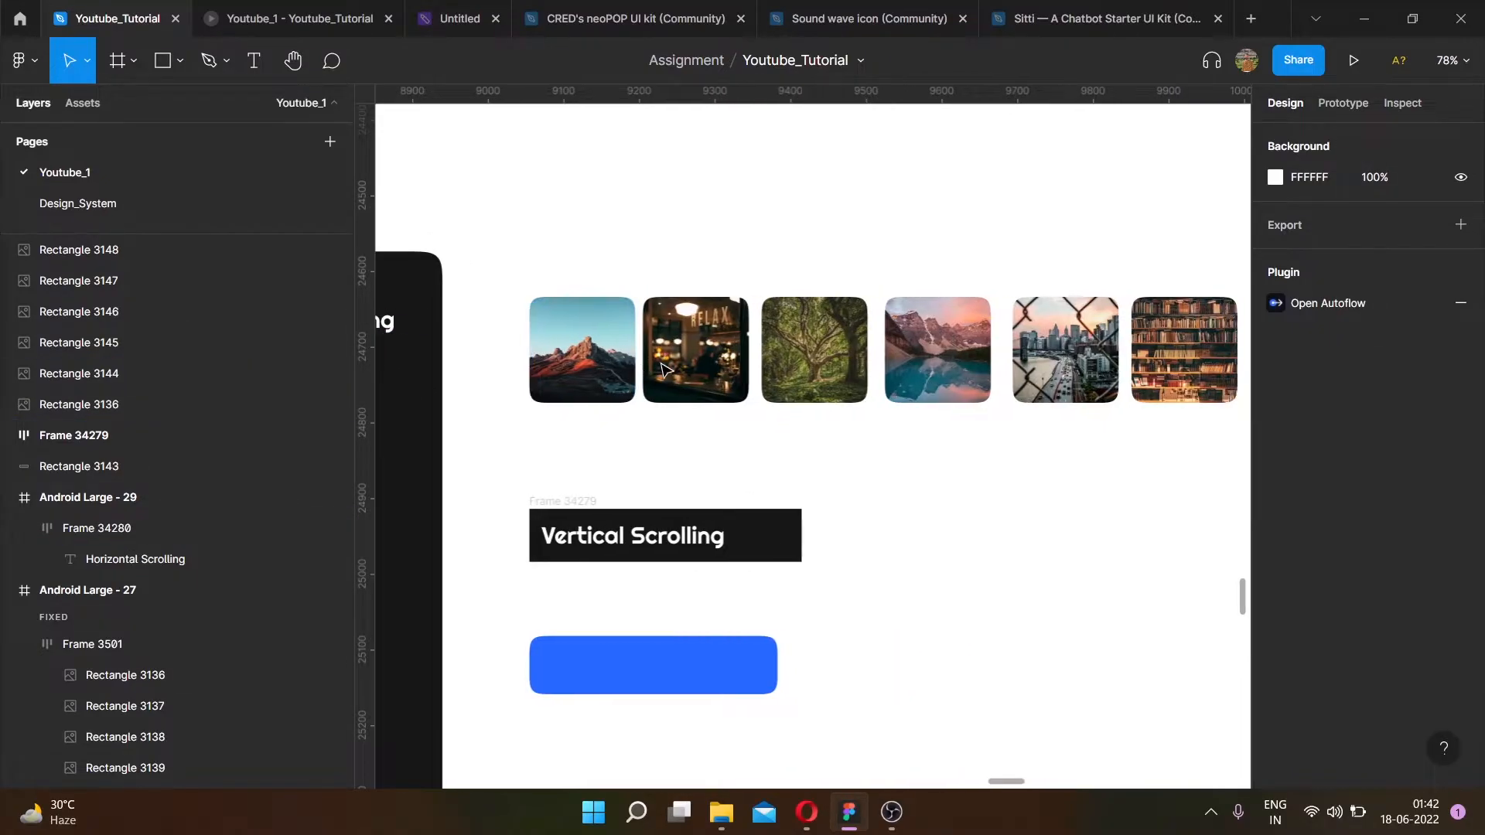
scroll(656, 364, down, 2)
drag(523, 267, 1183, 432)
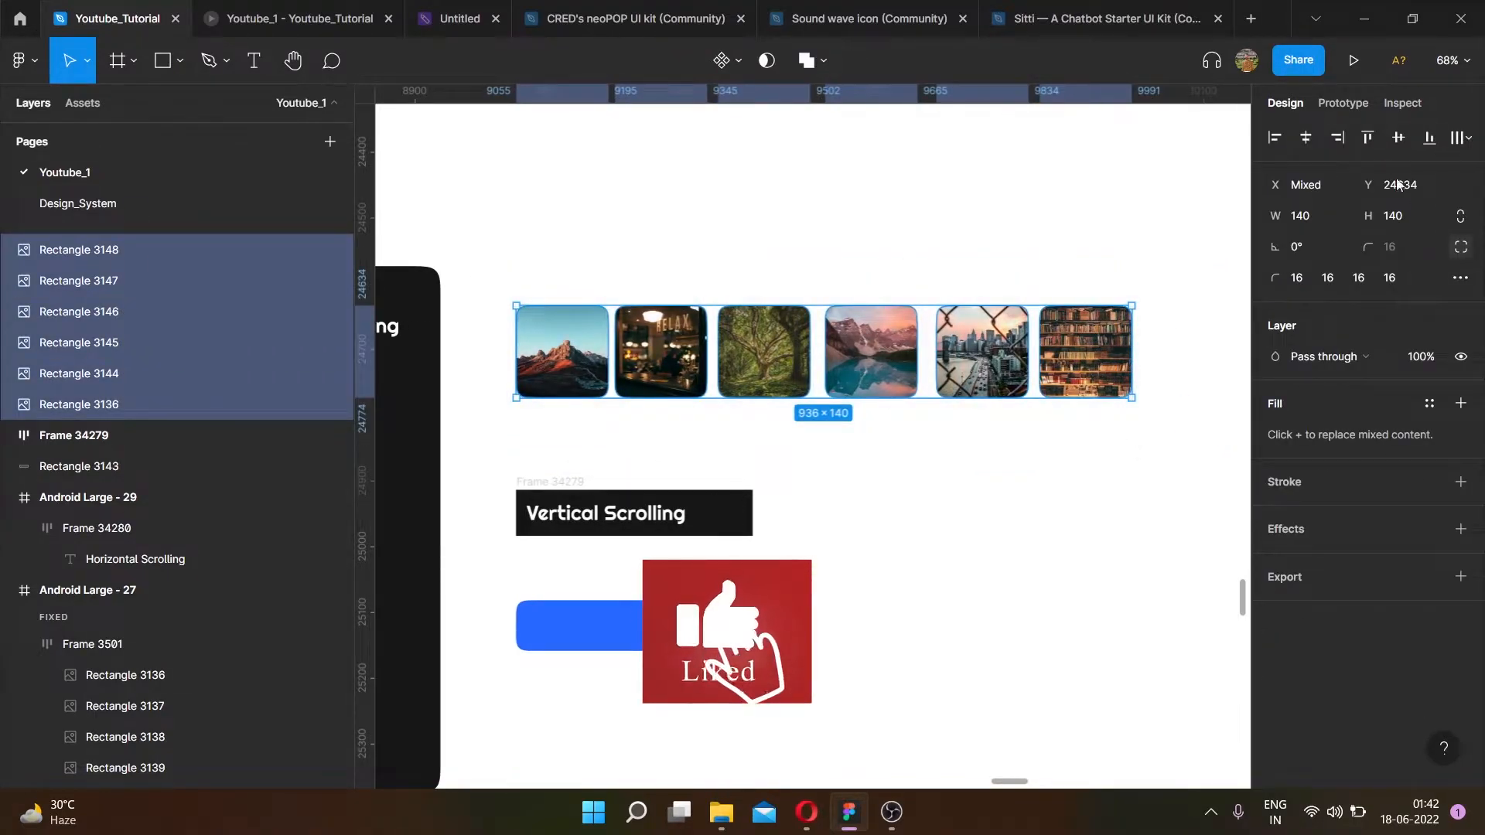
click(1469, 139)
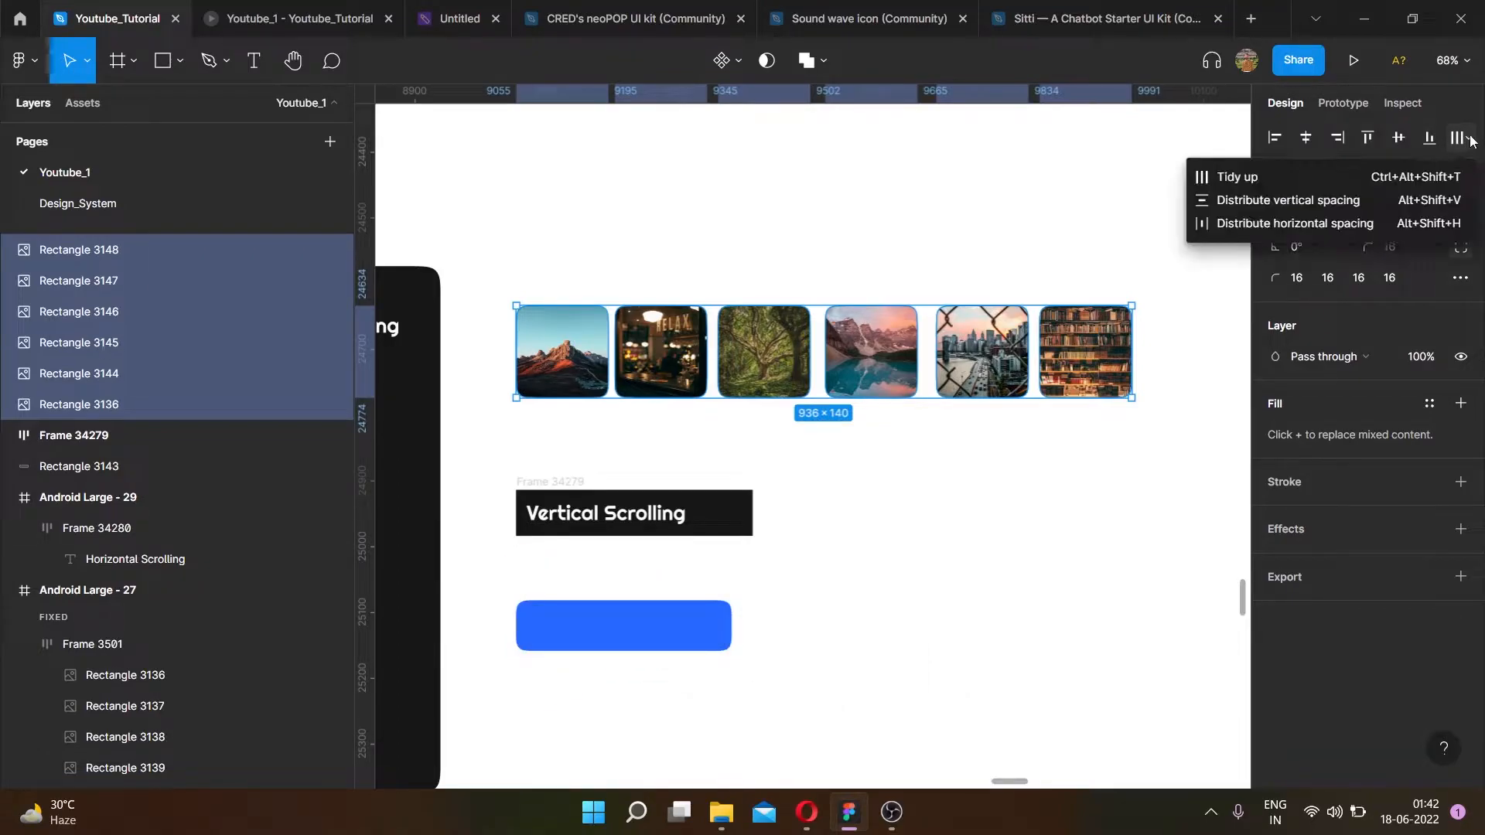
click(1237, 177)
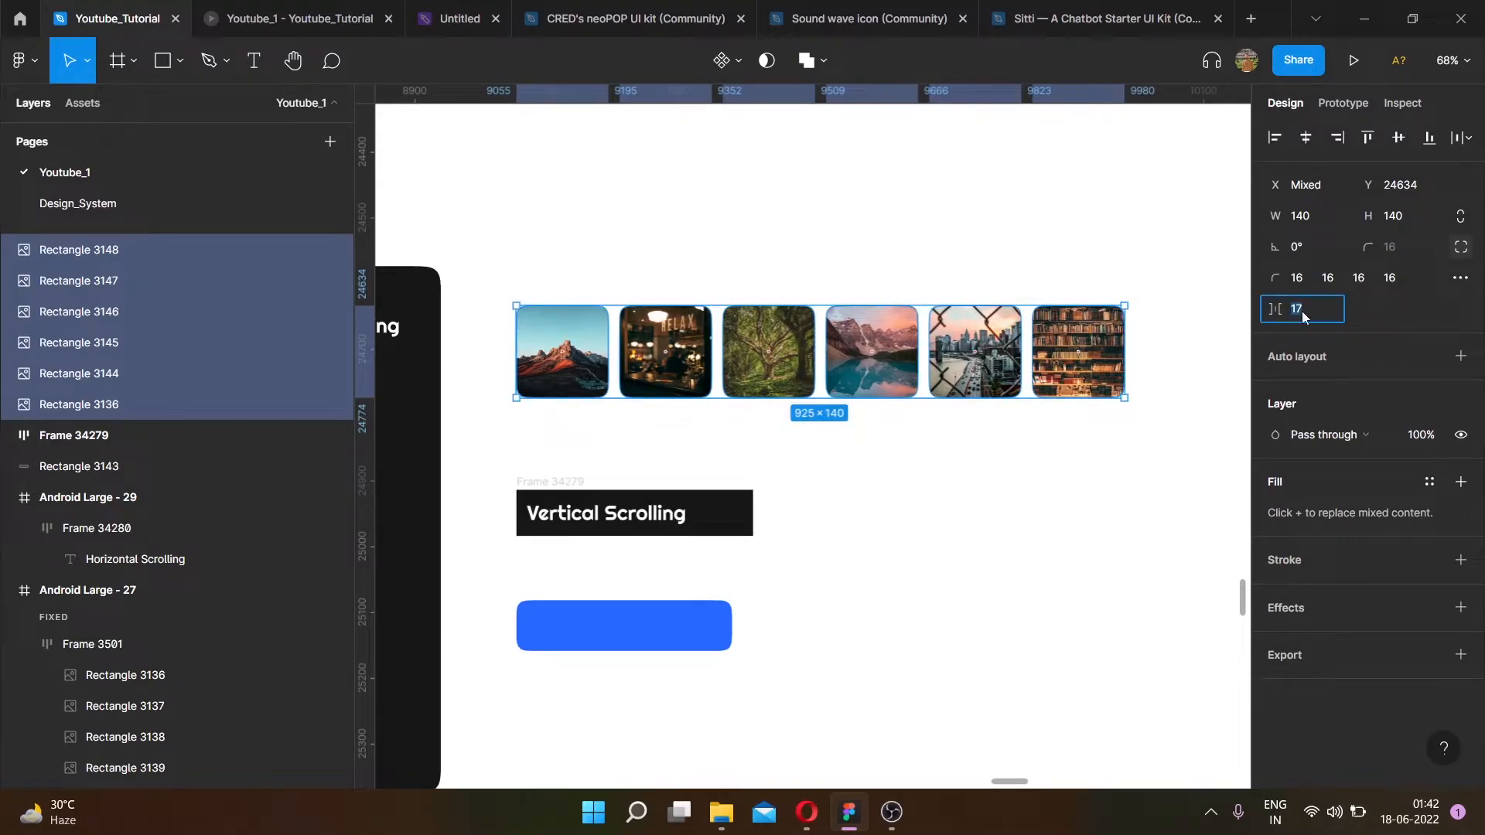
text(6)
key(Return)
click(1014, 500)
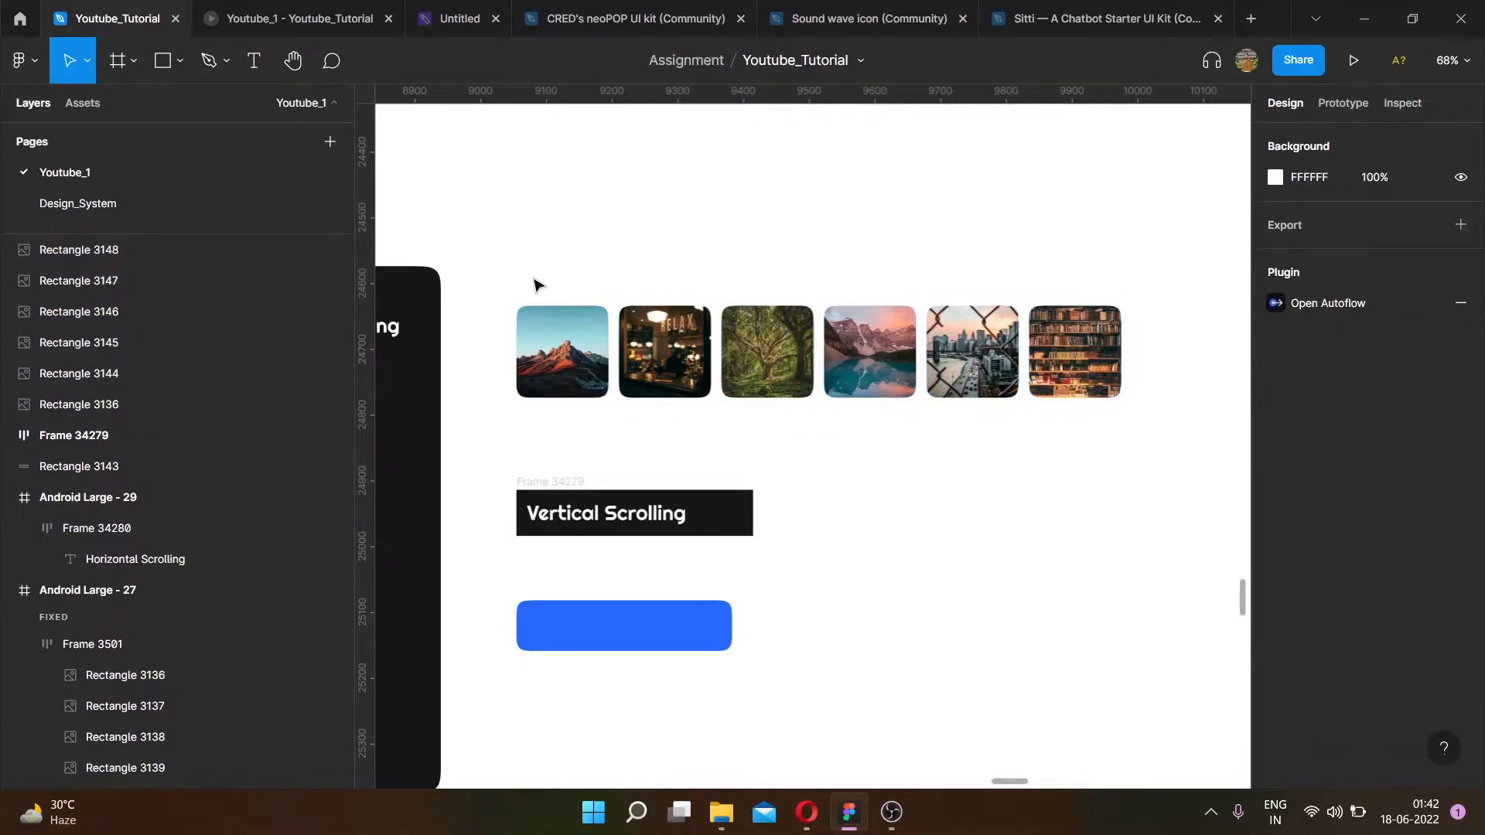
- Group the six image cards together
drag(485, 272, 1170, 437)
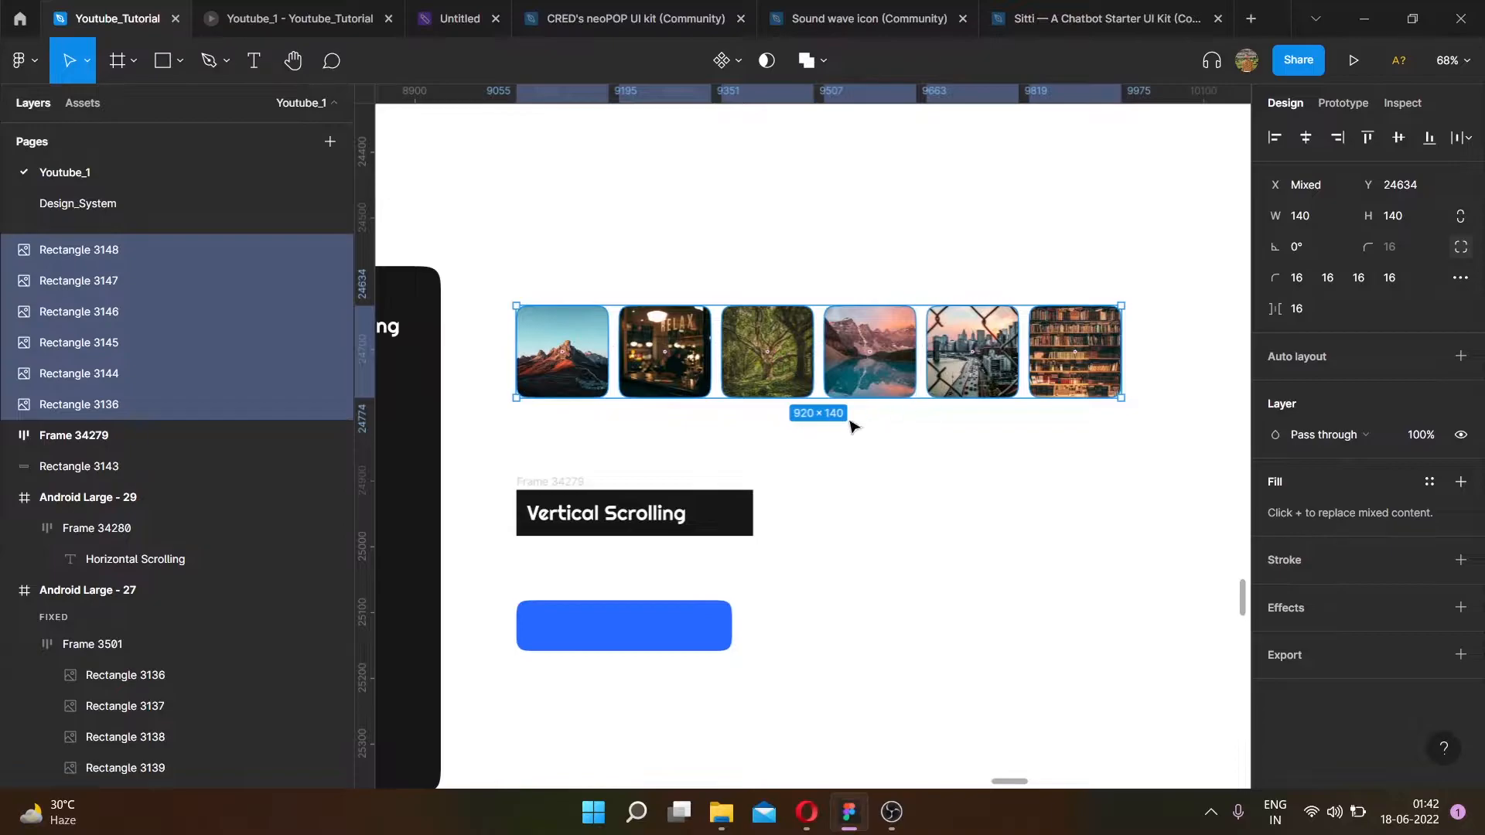
right_click(800, 360)
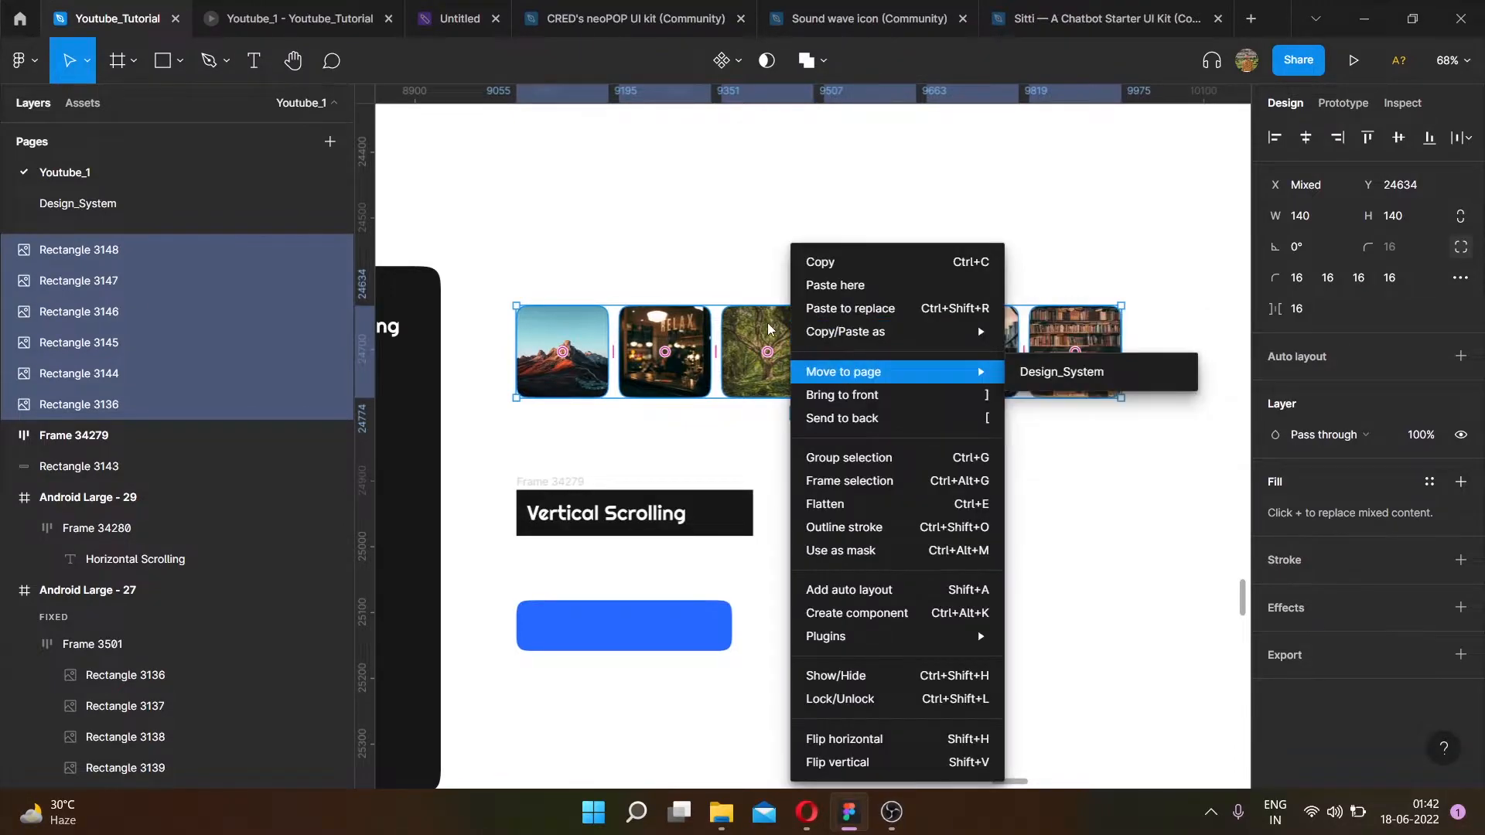
click(474, 256)
drag(473, 263, 533, 391)
drag(915, 487, 1150, 443)
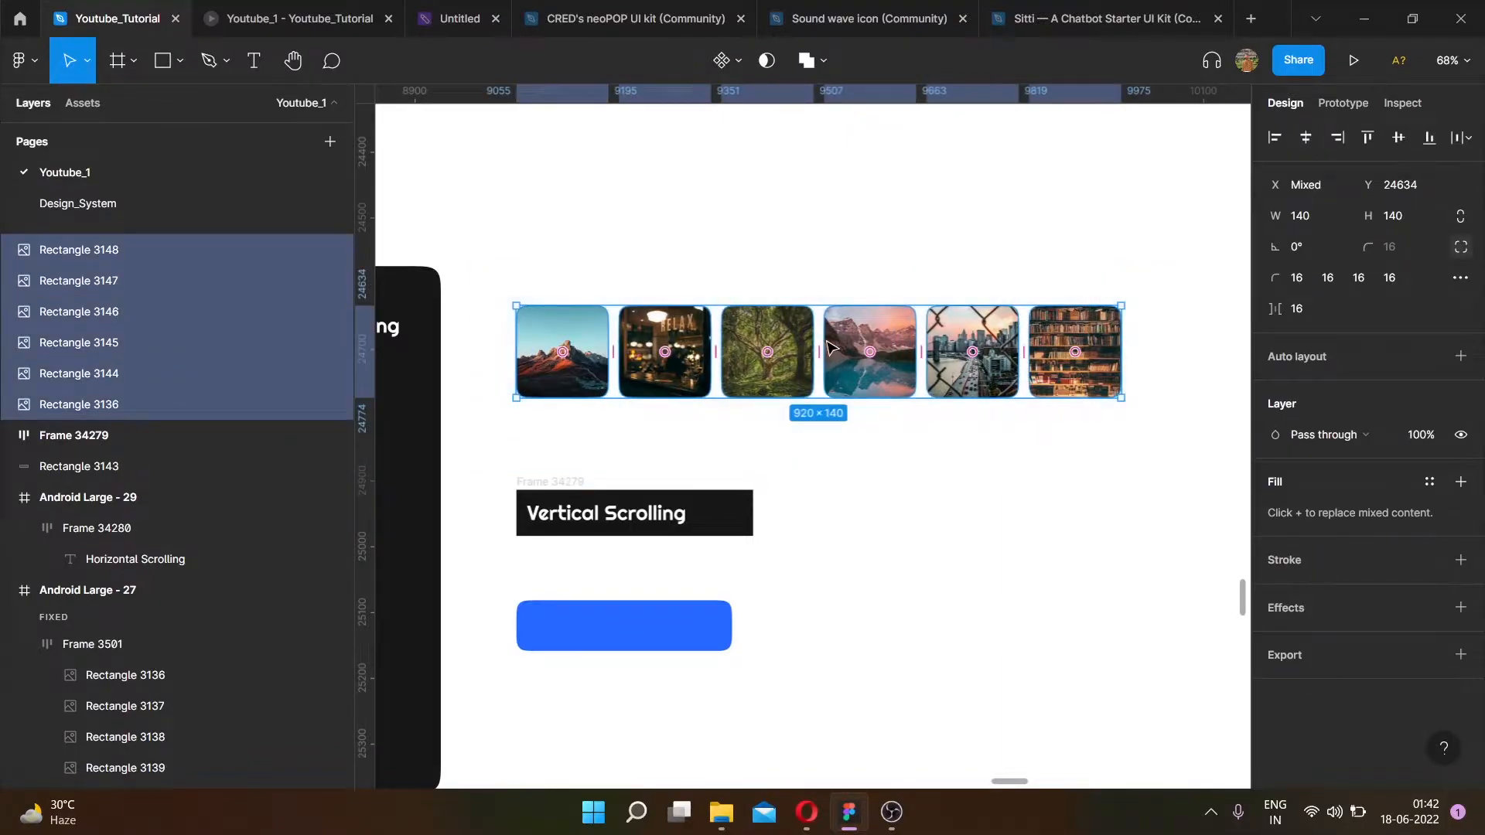
right_click(834, 246)
mouse_move(908, 639)
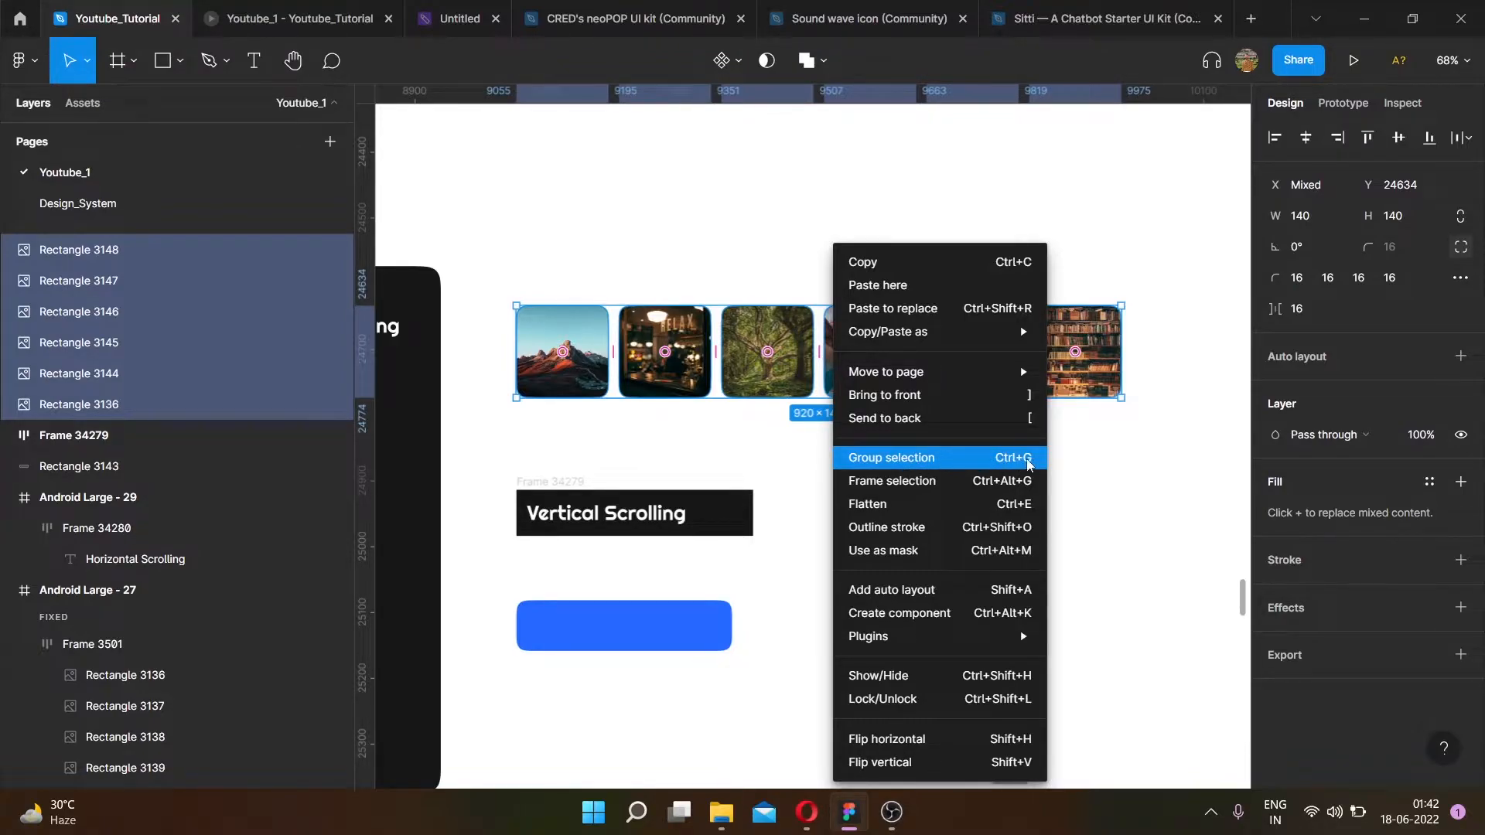
key(ctrl+g)
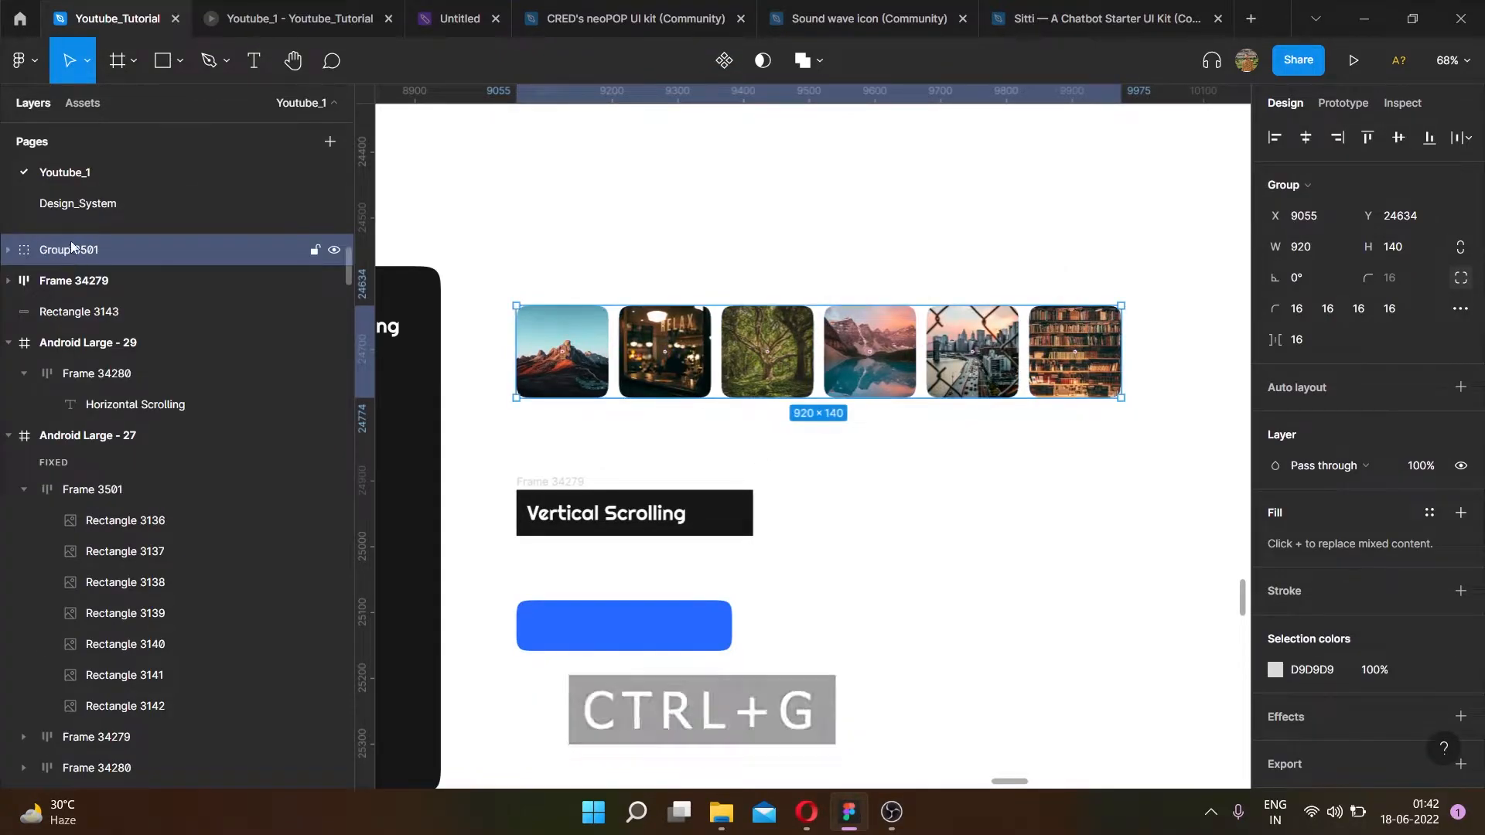
- Rename the image card group as Wallpaper_Images
double_click(88, 257)
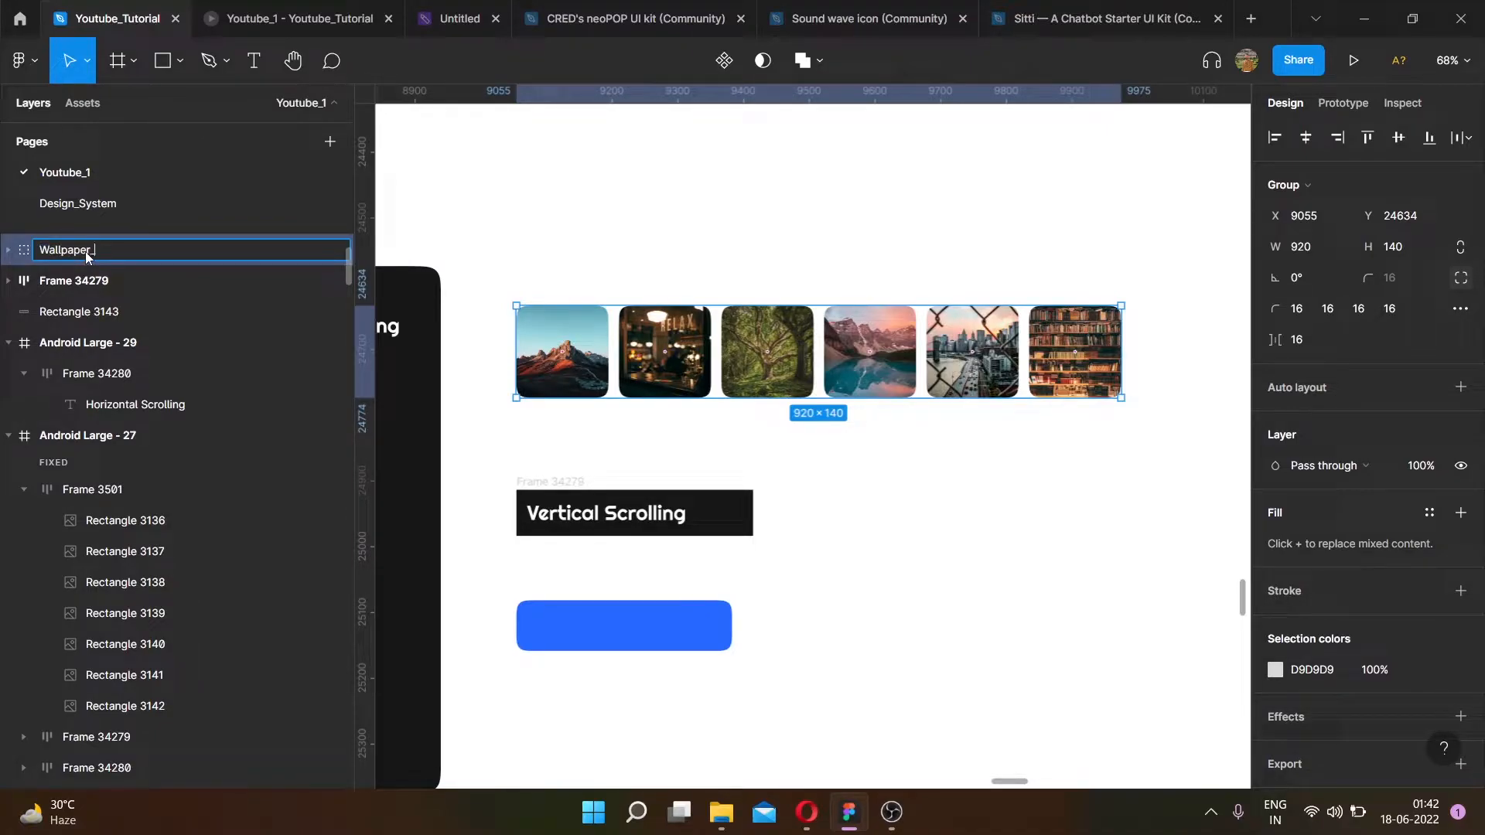
text(Wallpaper_Images)
key(Return)
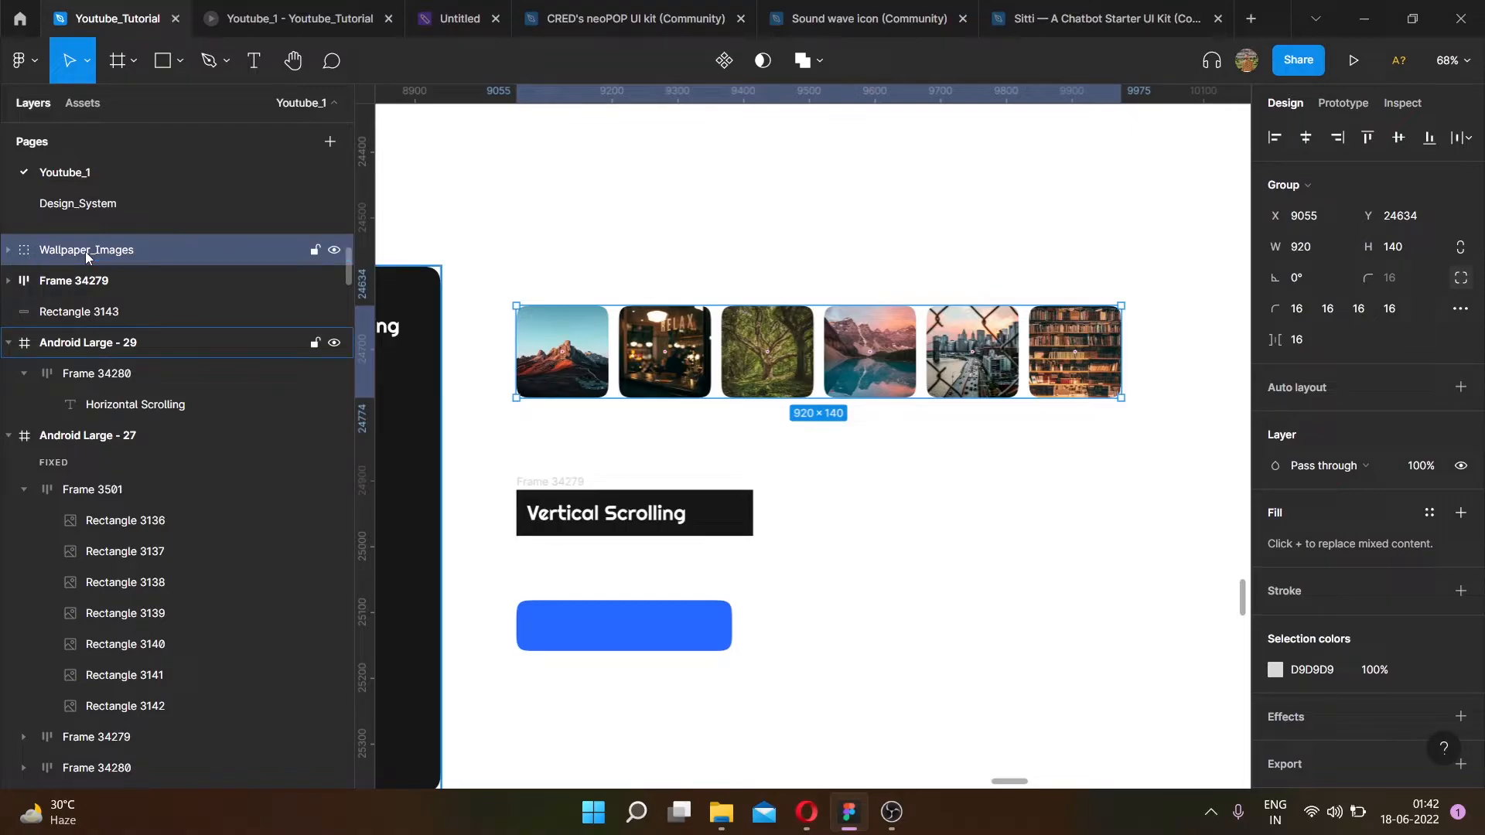
click(511, 298)
click(531, 305)
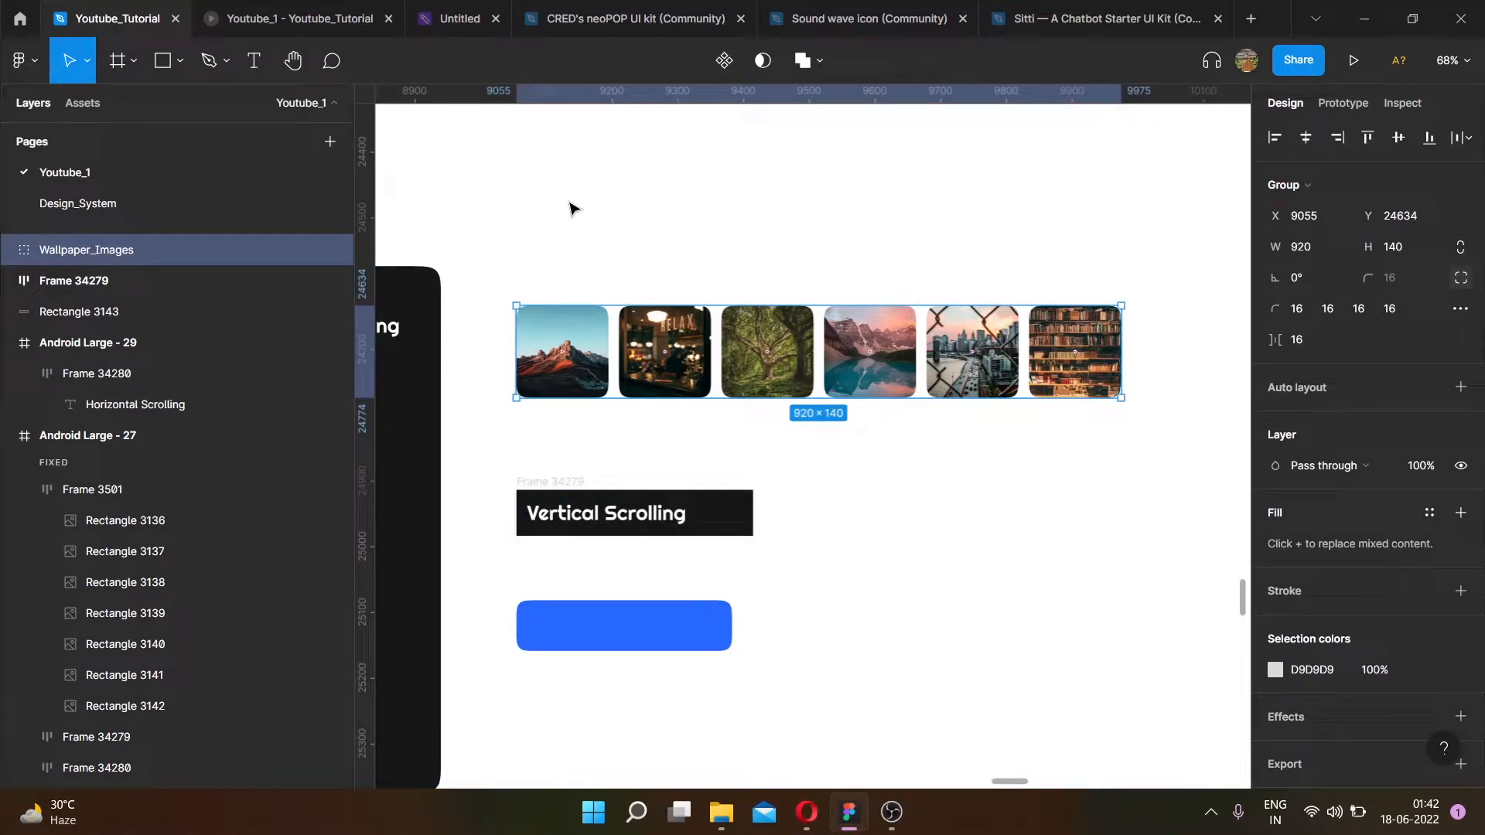
mouse_move(581, 338)
mouse_down()
mouse_move(661, 338)
mouse_move(587, 330)
mouse_up()
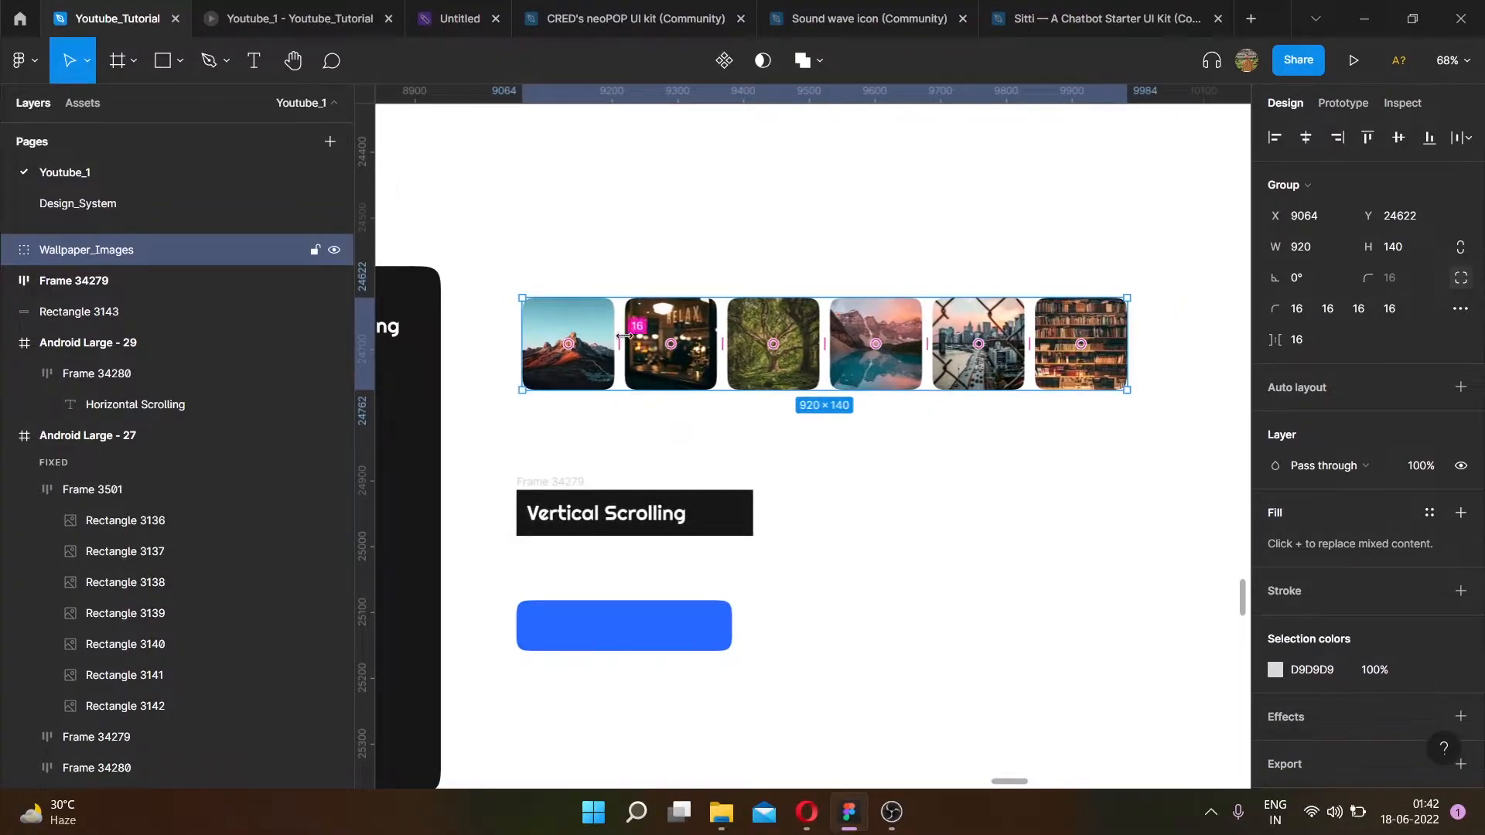
right_click(588, 320)
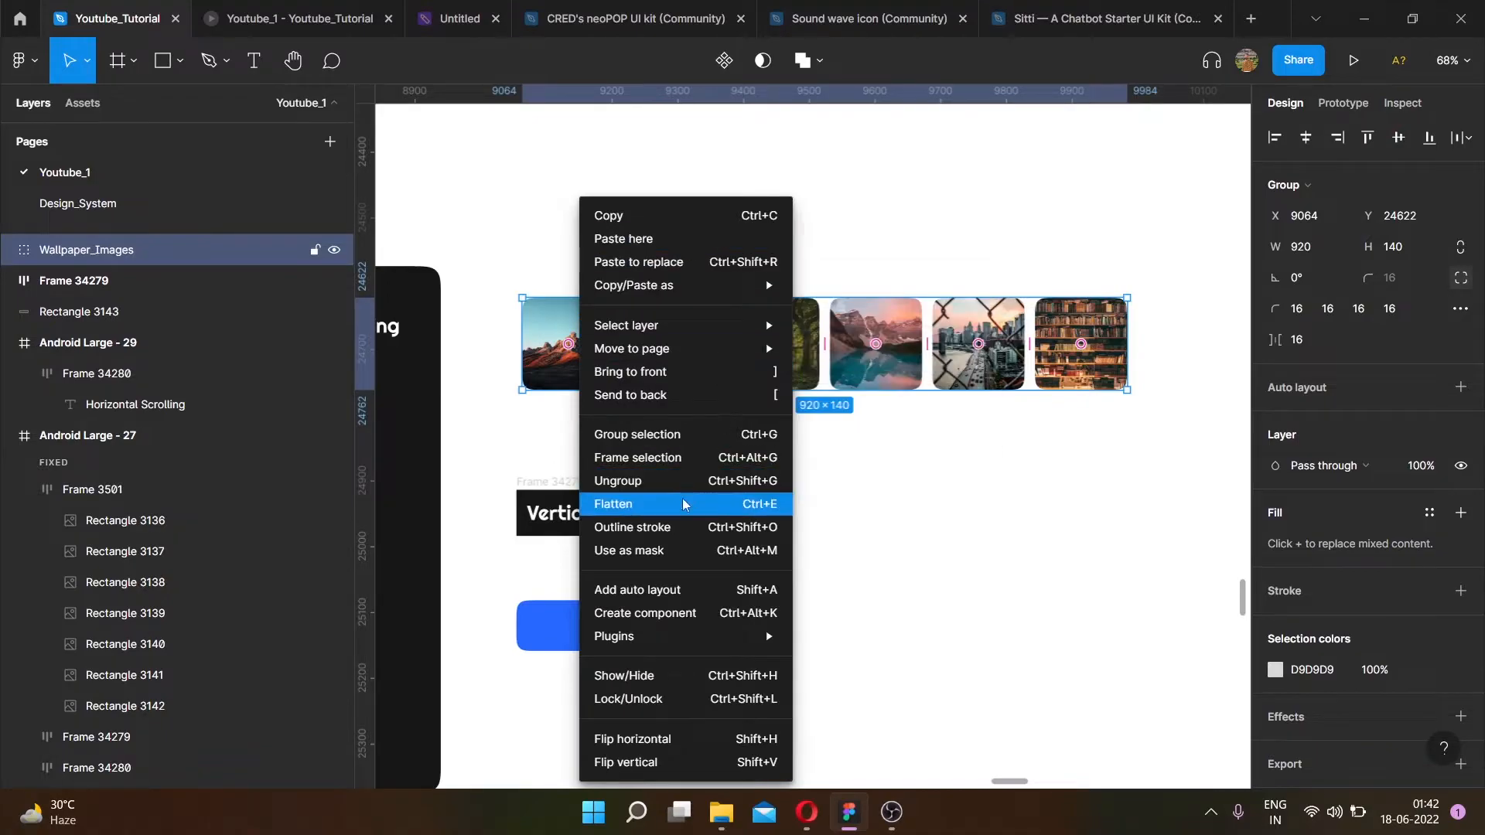
click(902, 483)
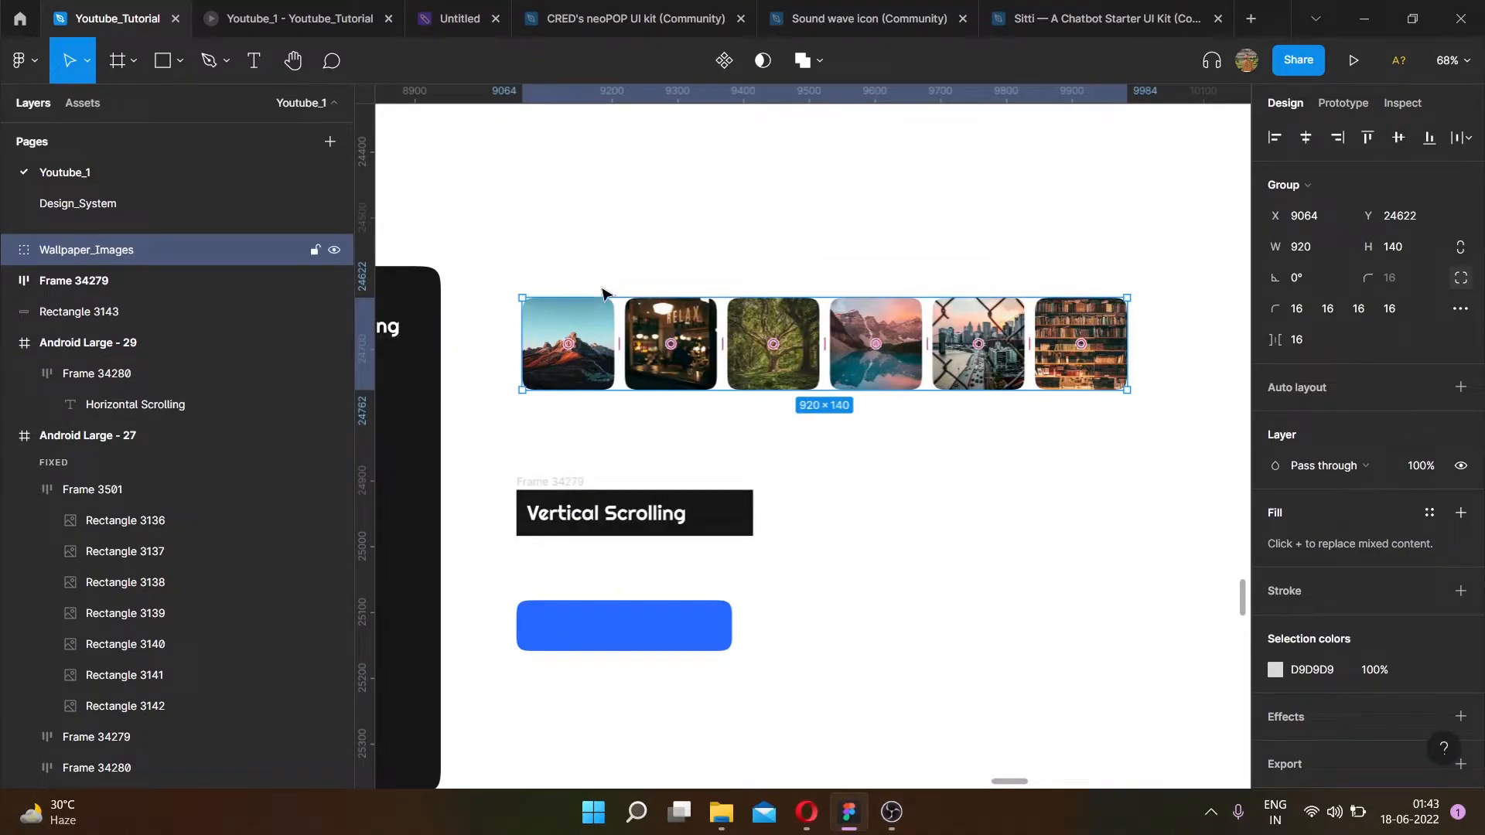
mouse_move(747, 335)
mouse_down()
mouse_move(723, 328)
mouse_move(741, 340)
mouse_up()
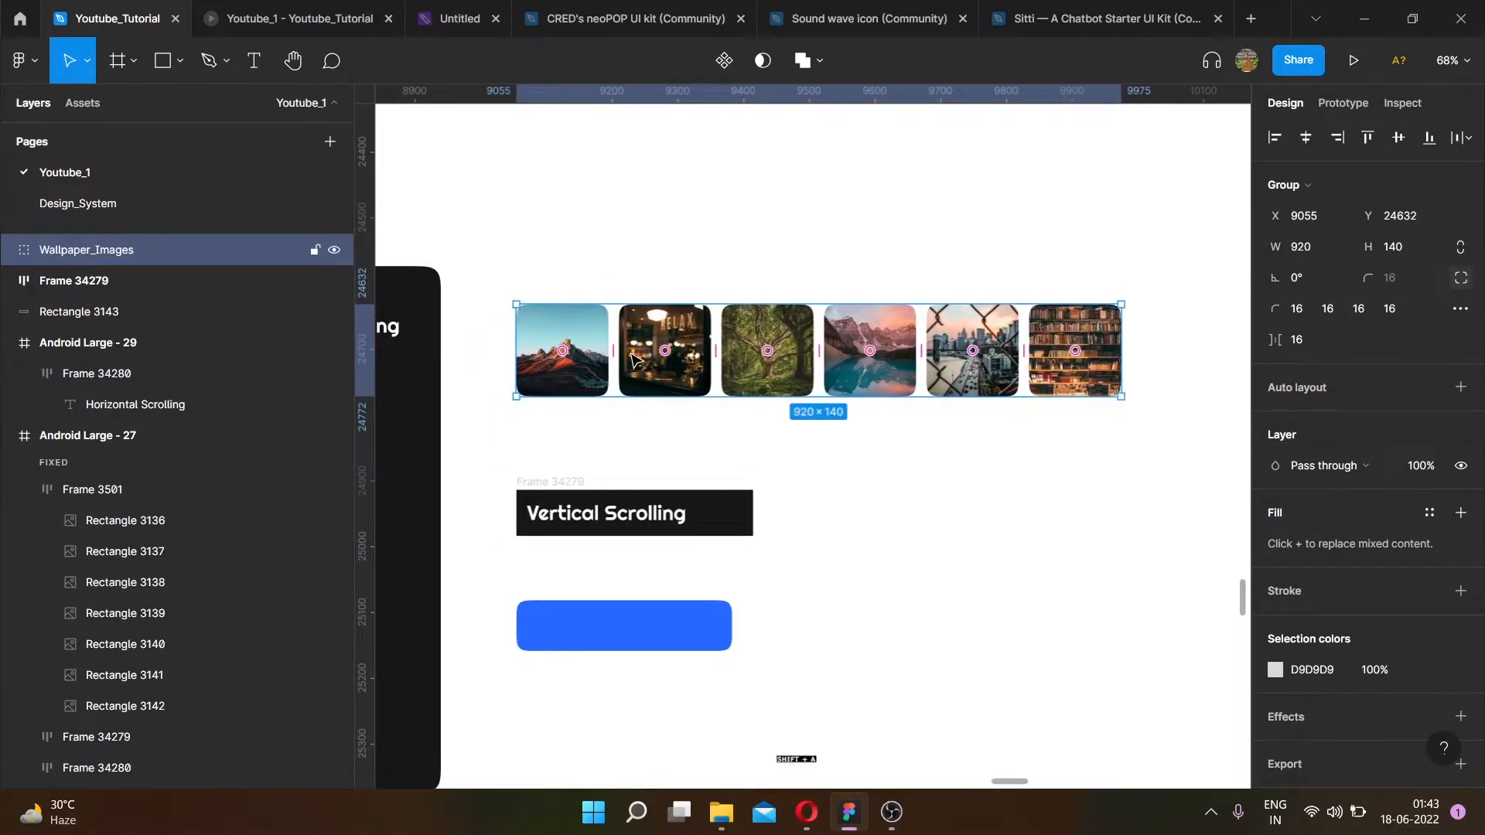
- Add auto layout to the Wallpaper_Images group
click(611, 231)
click(572, 314)
key(shift+a)
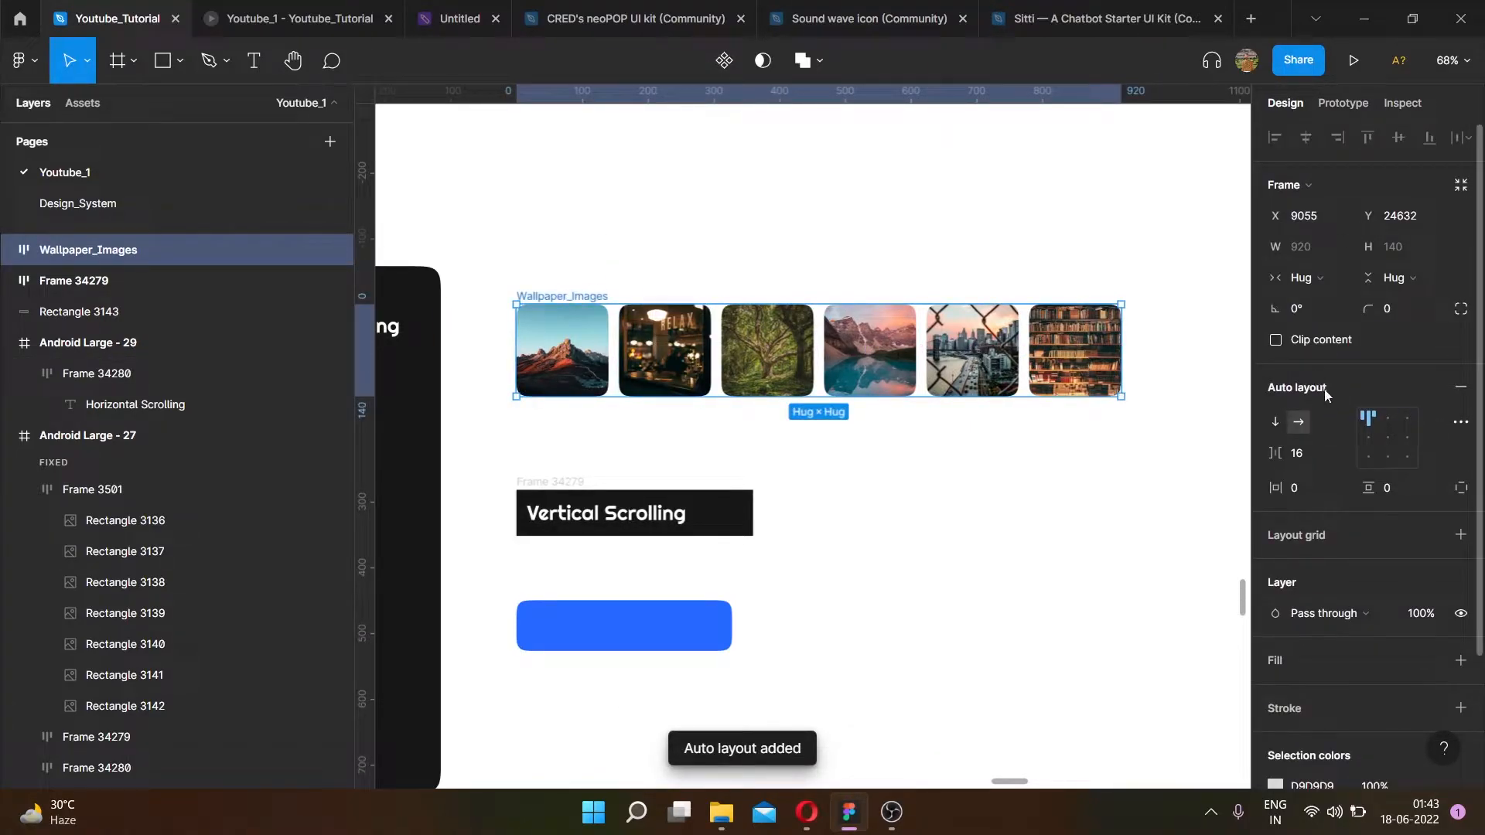
- Move the Wallpaper_Images row into the Android Large - 29 frame beneath the Horizontal Scrolling title
click(590, 252)
click(591, 309)
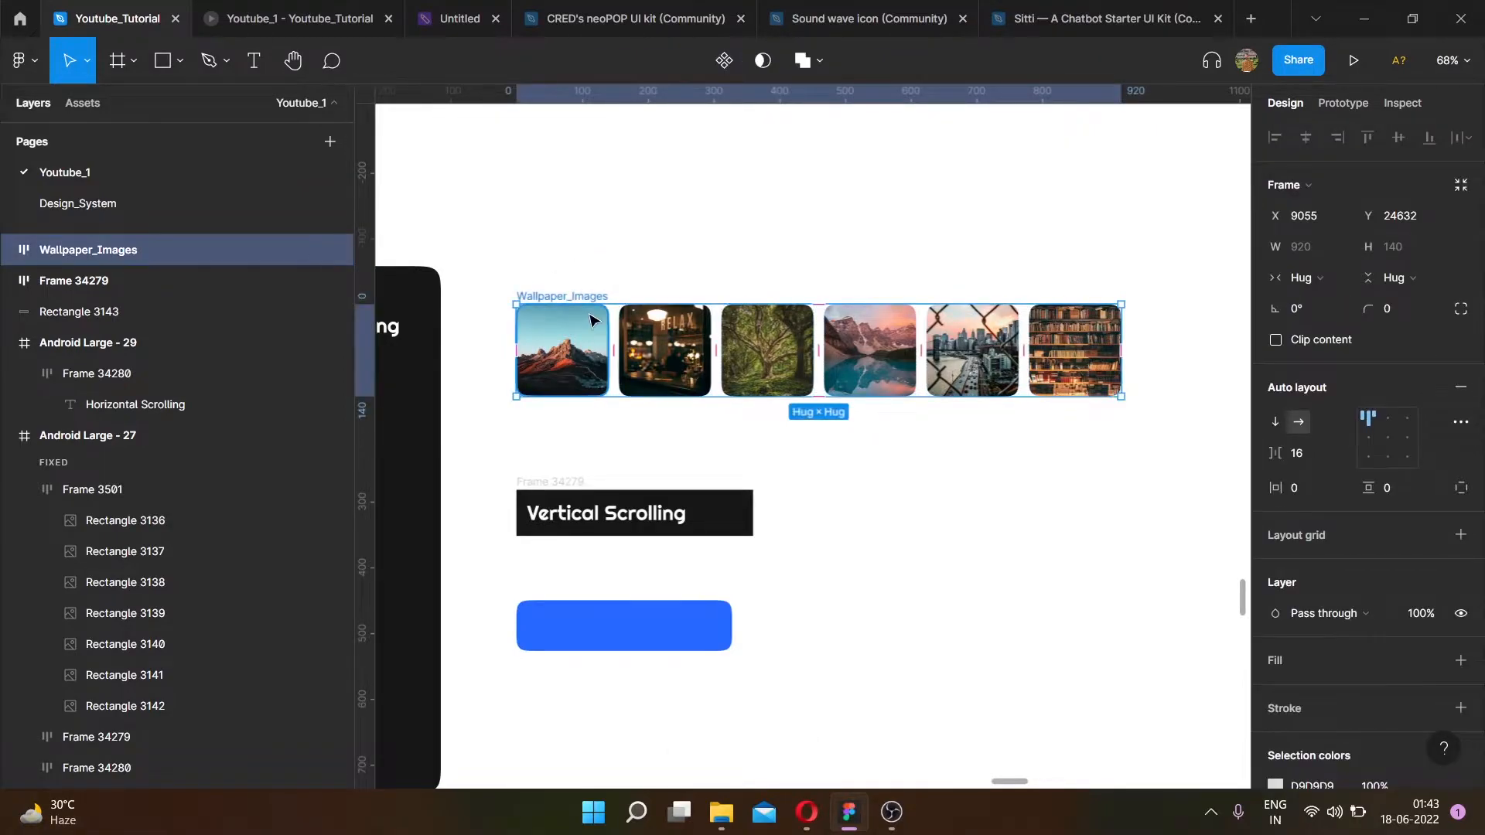
scroll(812, 243, down, 5)
scroll(938, 341, up, 5)
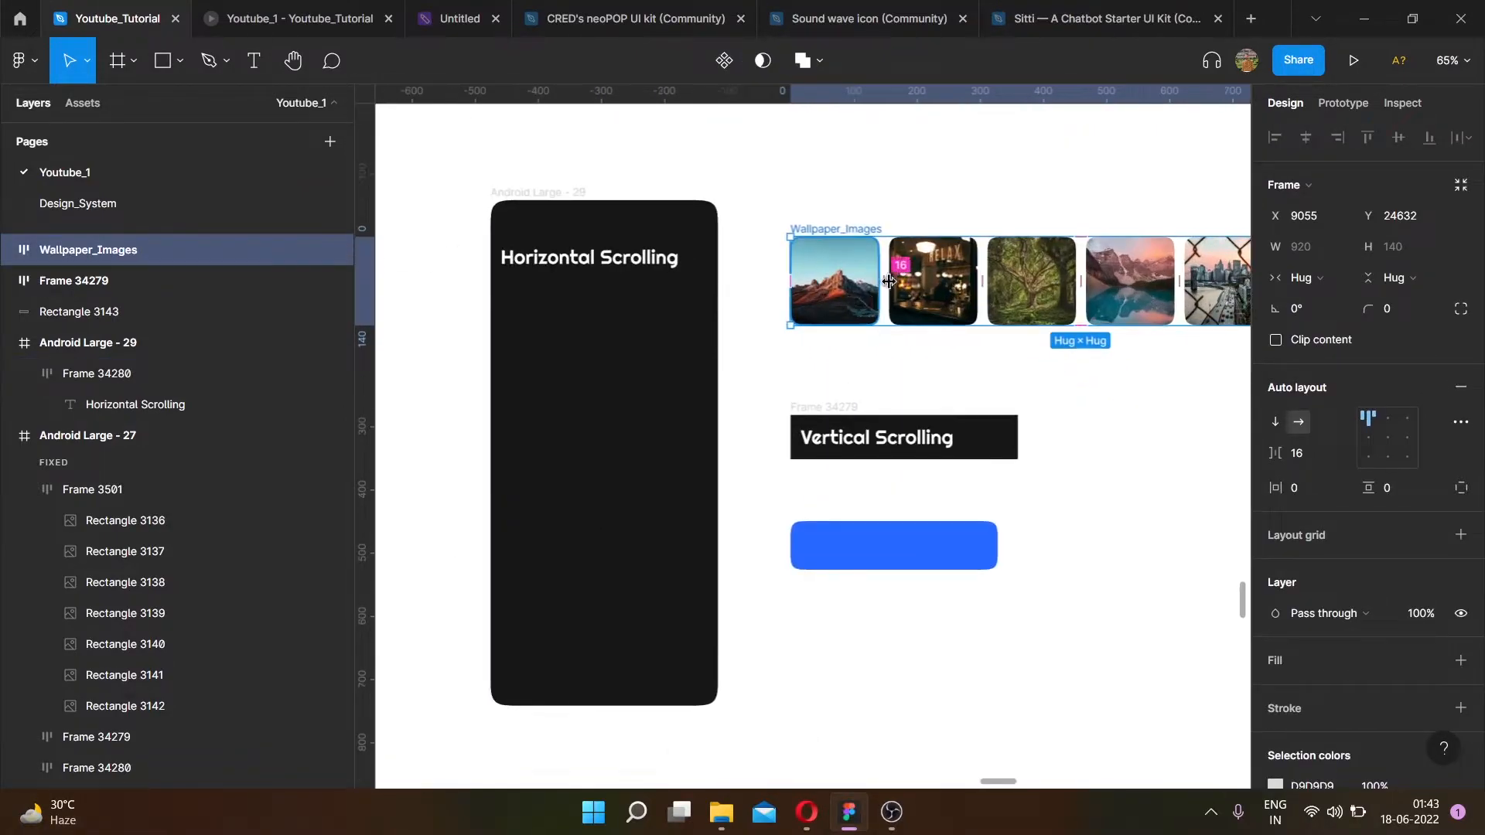
drag(940, 286, 643, 333)
drag(1106, 611, 837, 492)
scroll(745, 331, up, 5)
scroll(523, 291, down, 3)
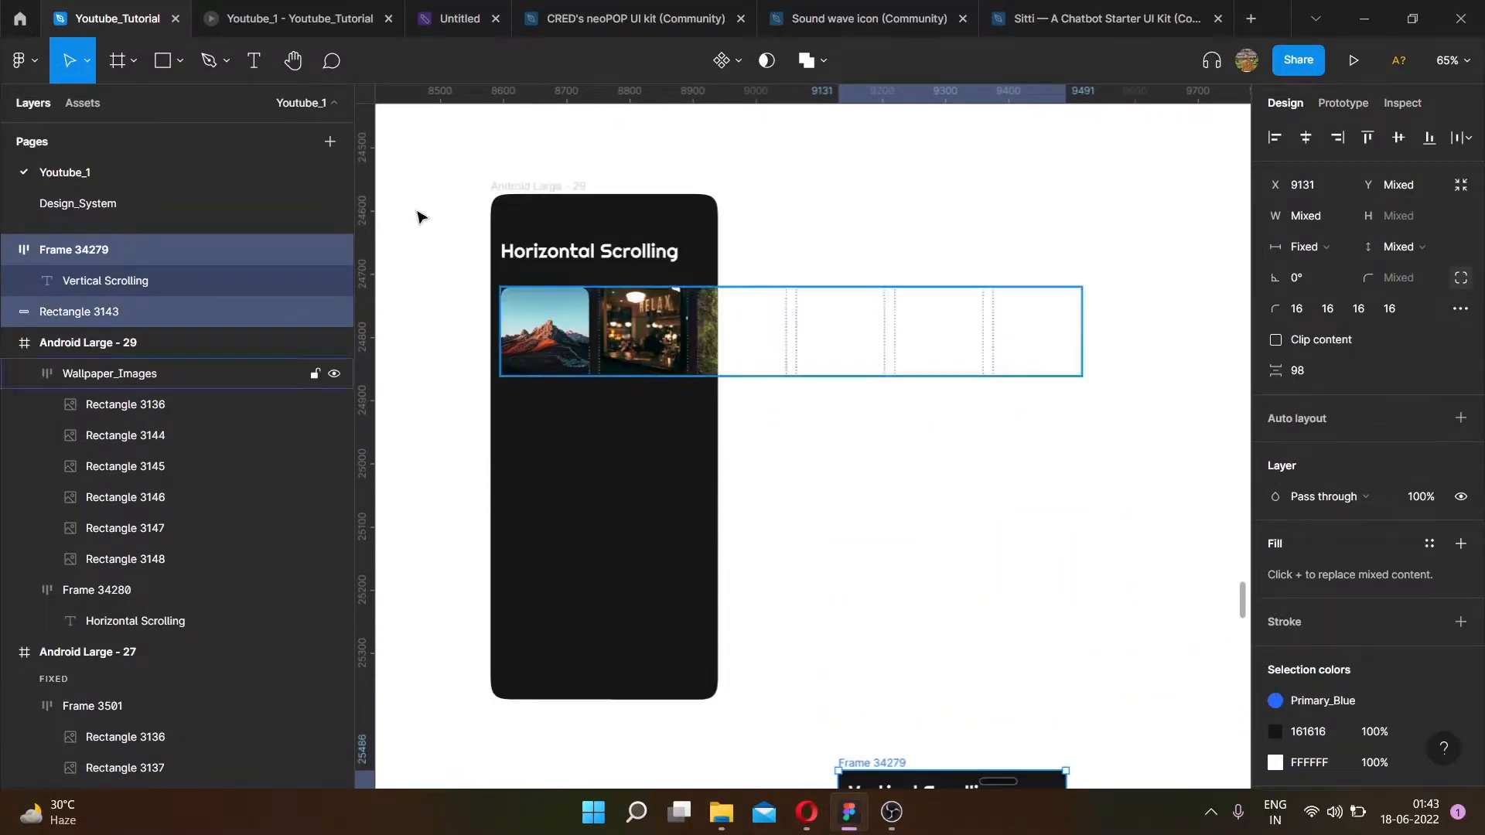
- Set the Wallpaper_Images row's padding to 16 on every side using individual padding values
ctrl+scroll(574, 313, up, 3)
scroll(574, 313, down, 1)
click(604, 287)
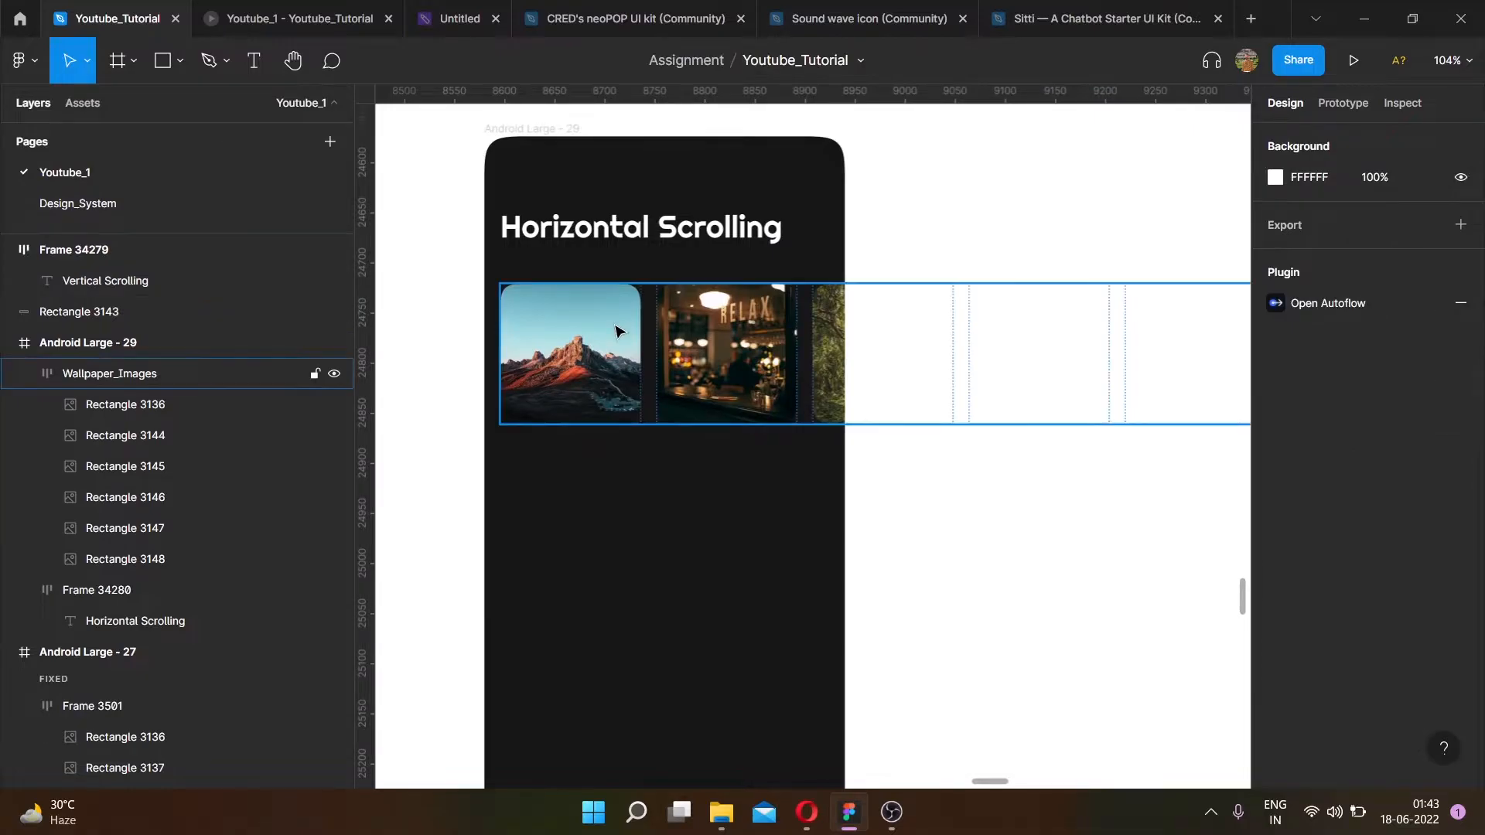
click(1459, 488)
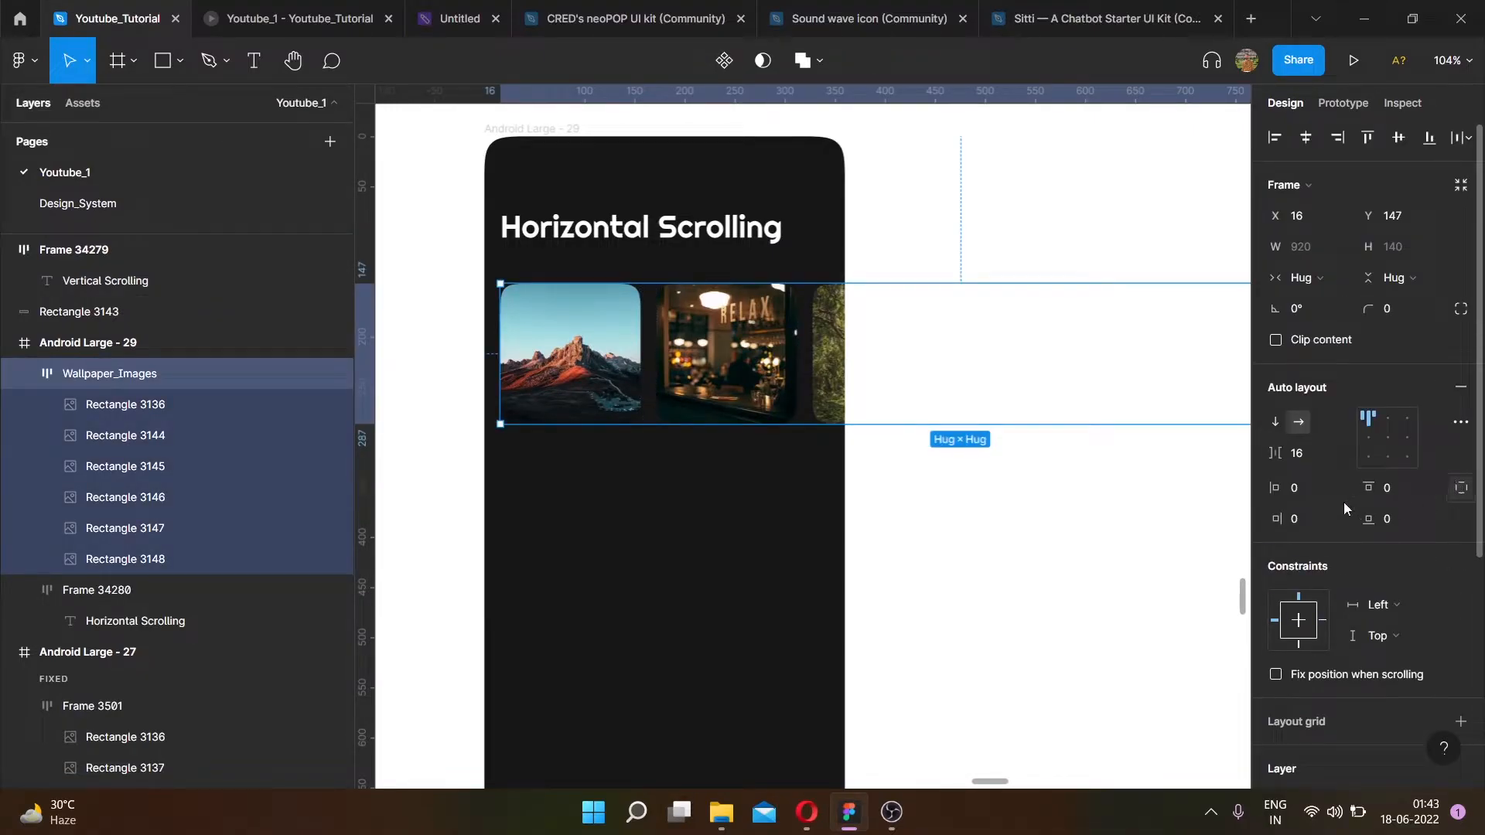
click(1396, 489)
text(16)
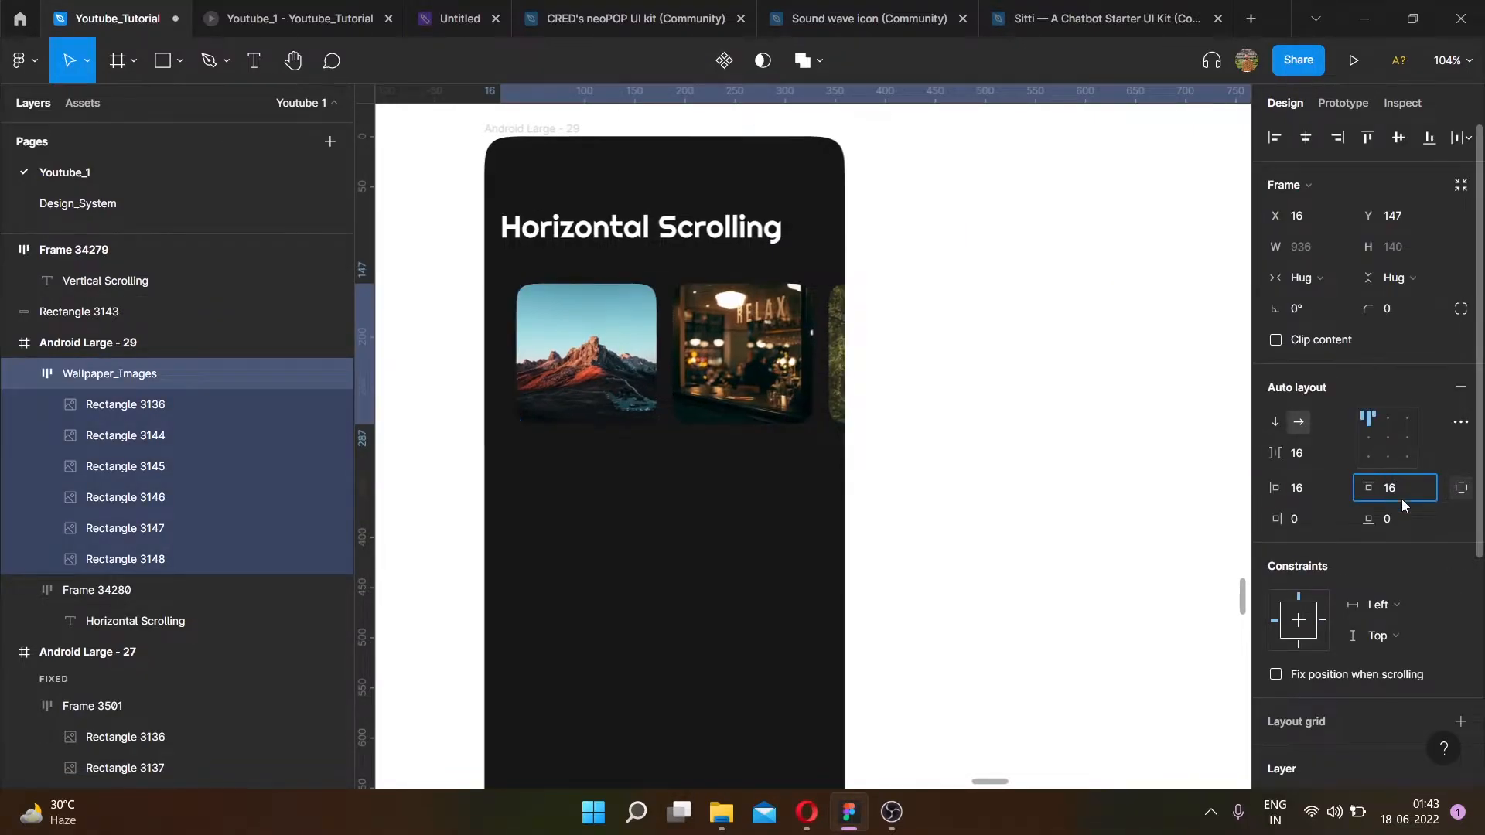
click(1402, 518)
text(16)
click(1327, 518)
text(16)
key(Return)
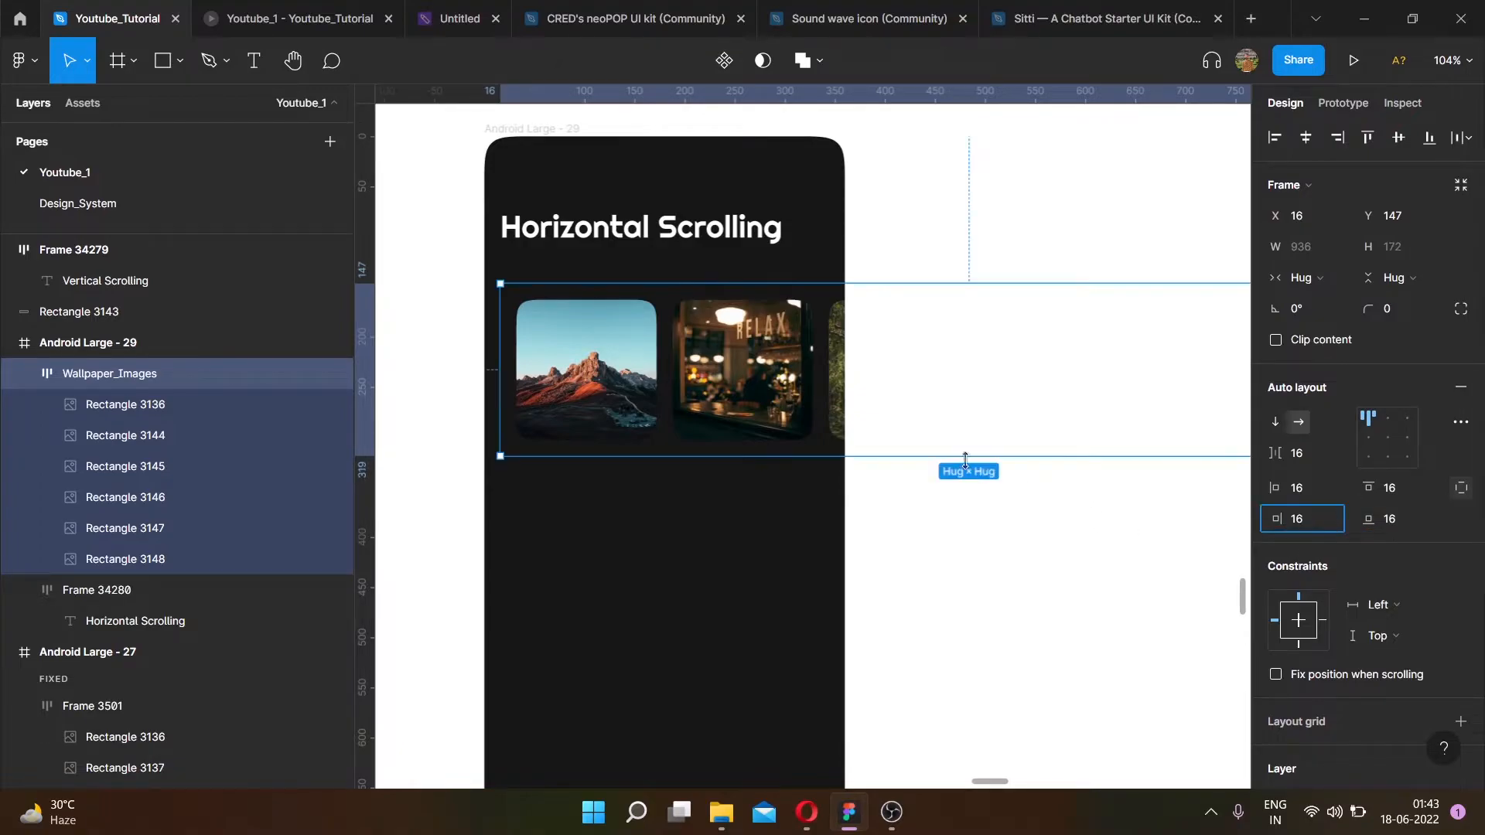
- Move the Wallpaper_Images row to the frame's left edge just below the title
click(967, 514)
click(628, 370)
drag(628, 370, 560, 315)
scroll(675, 308, down, 4)
click(879, 540)
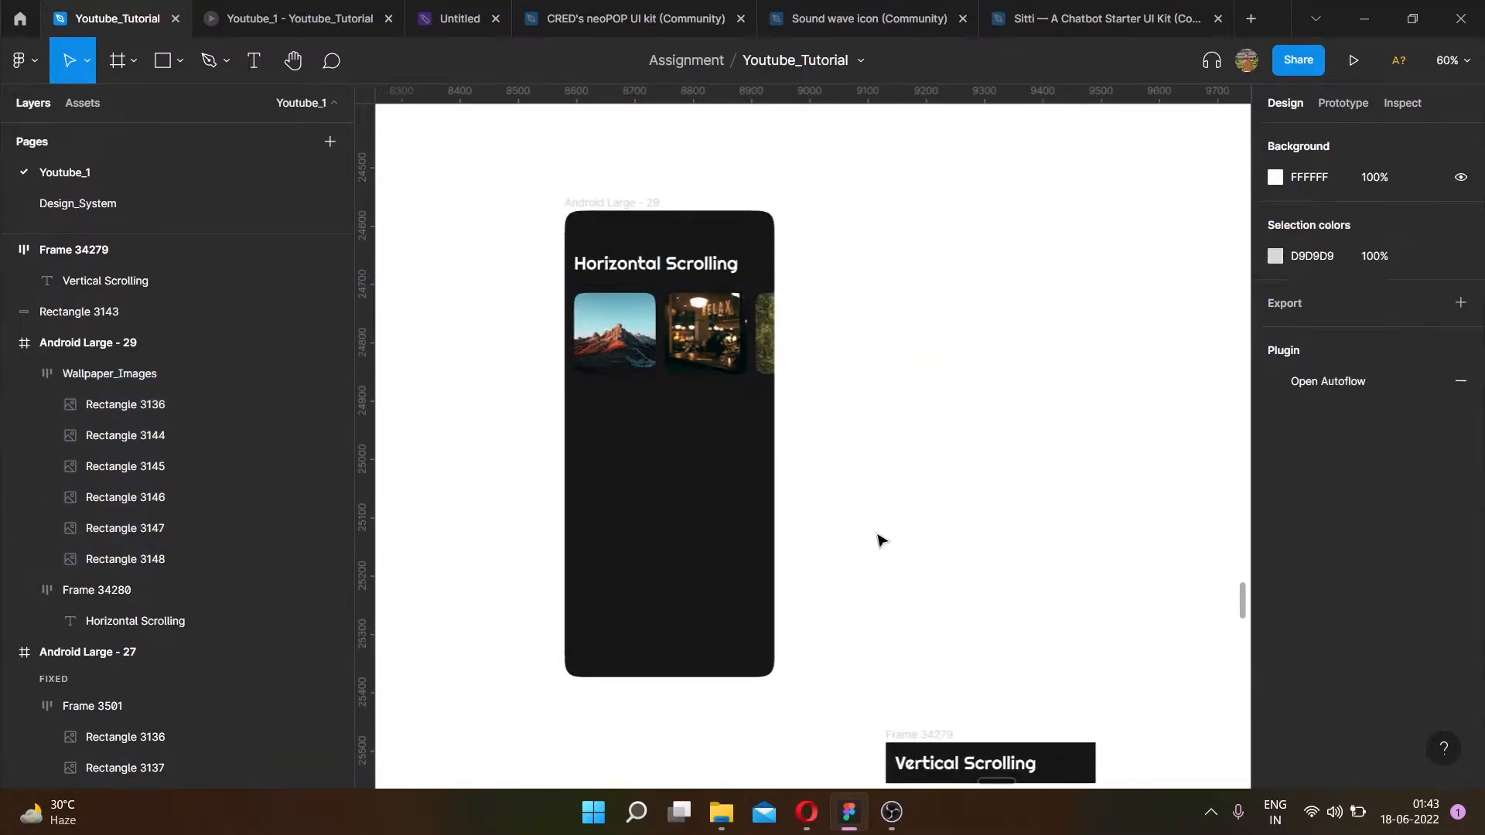
- Rename the Android Large - 29 frame as 1
click(642, 202)
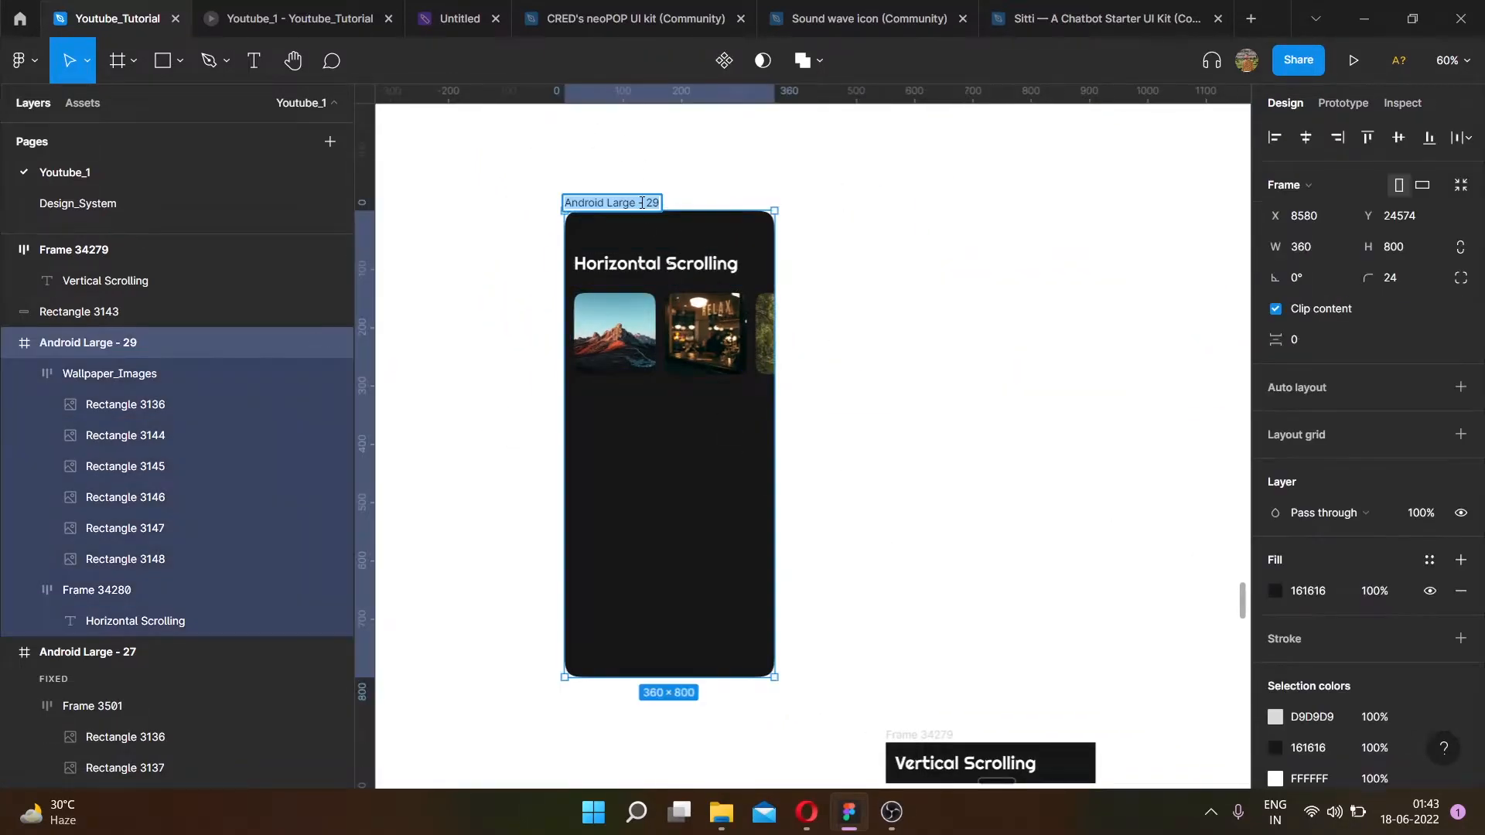
click(756, 164)
click(569, 205)
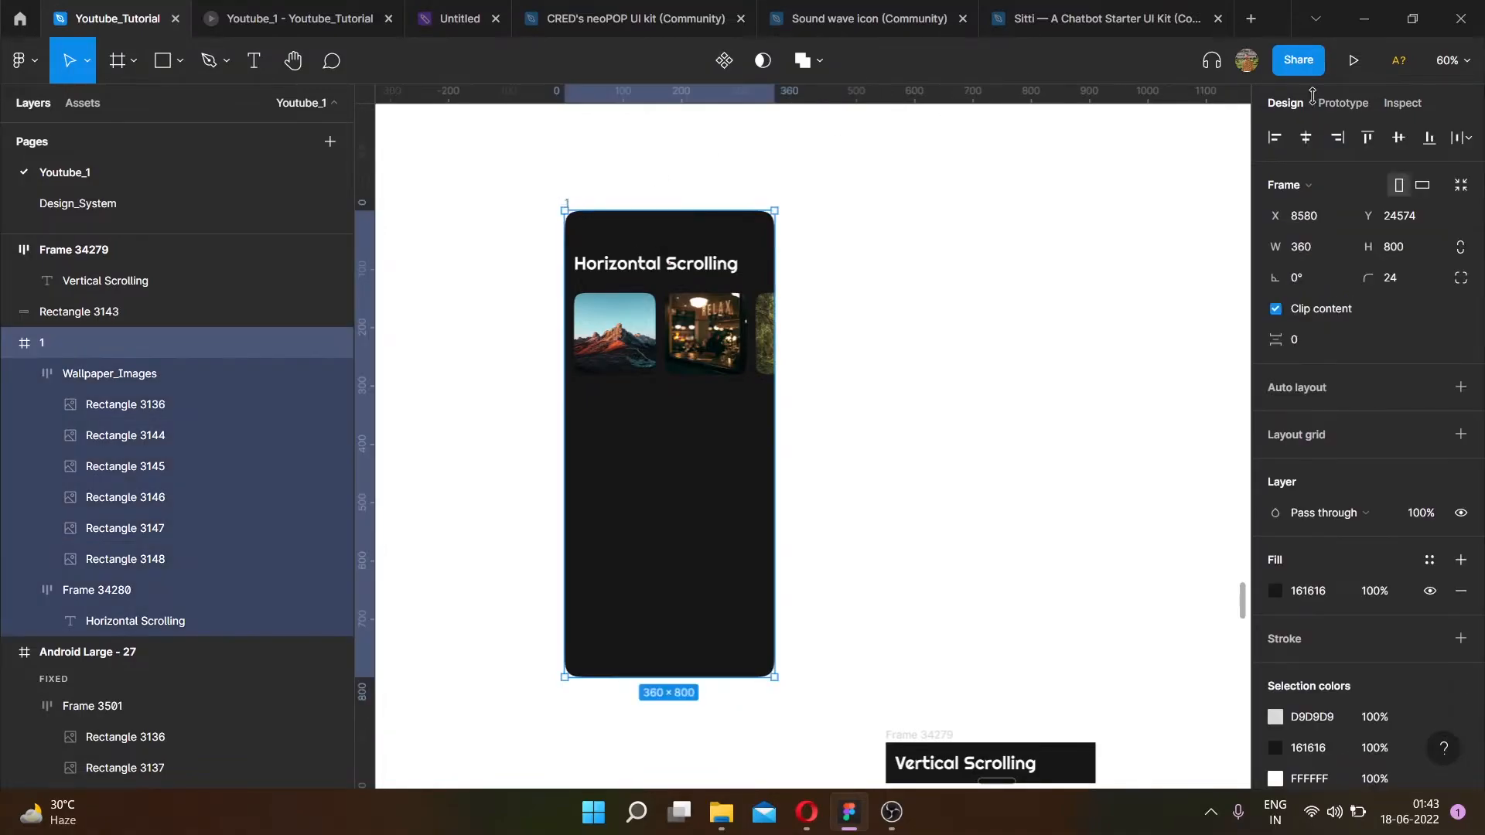
- Open the prototype preview to view the frame, then return to the design file
click(1373, 72)
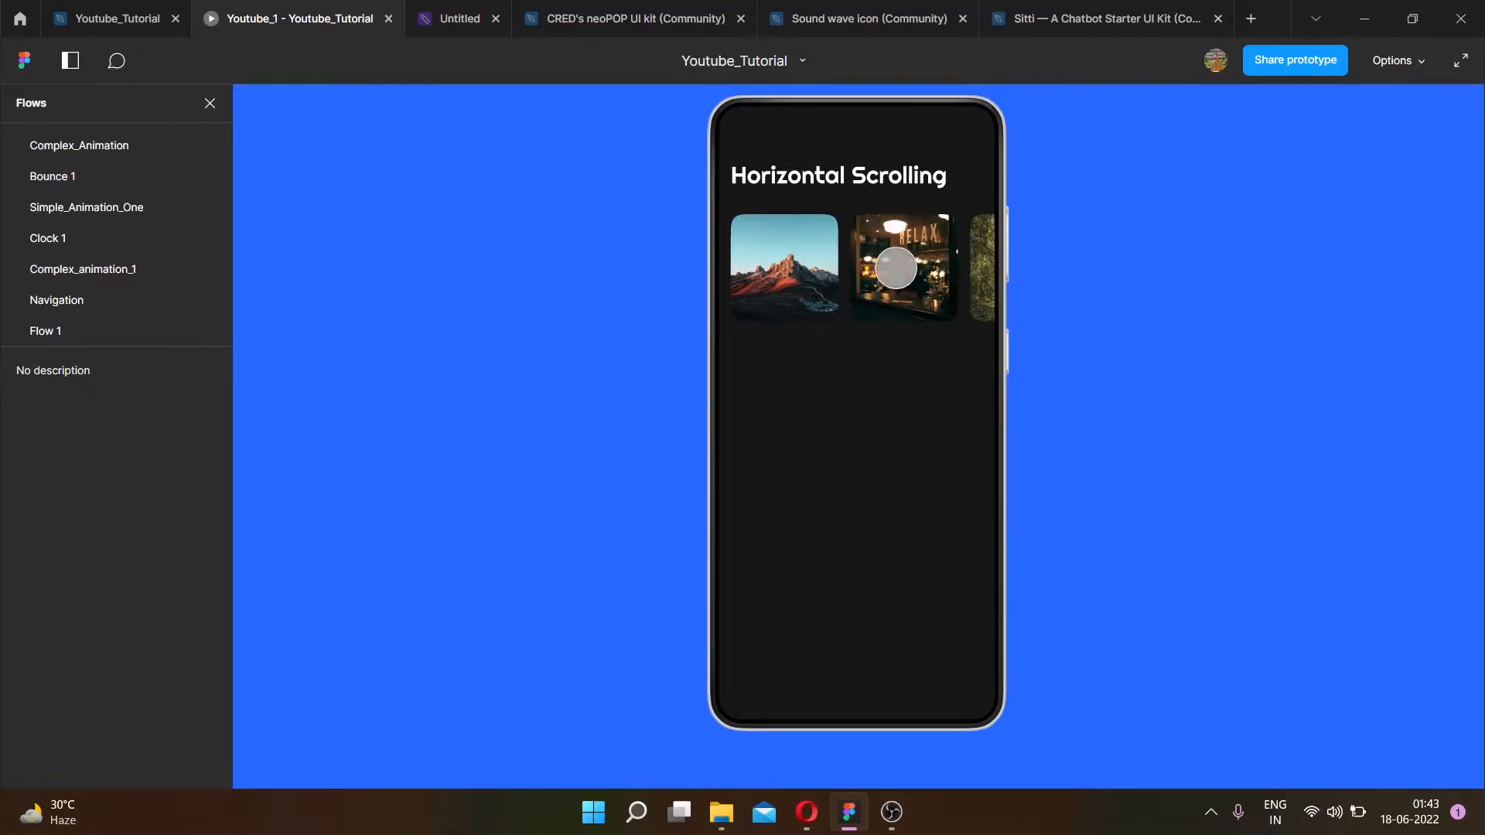
click(109, 15)
scroll(648, 318, up, 5)
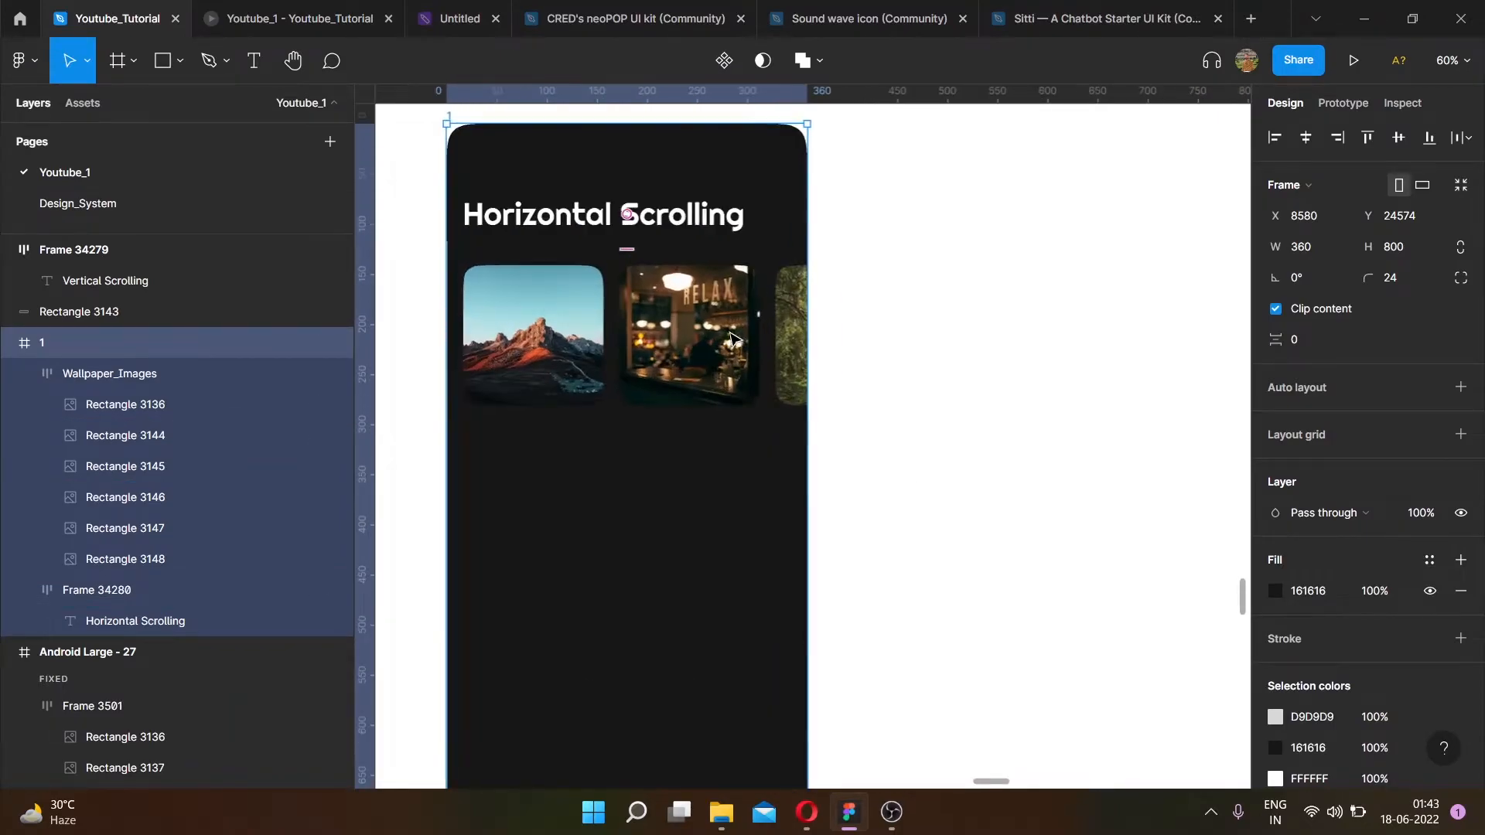
- Enable Clip content on the Wallpaper_Images row
key(Escape)
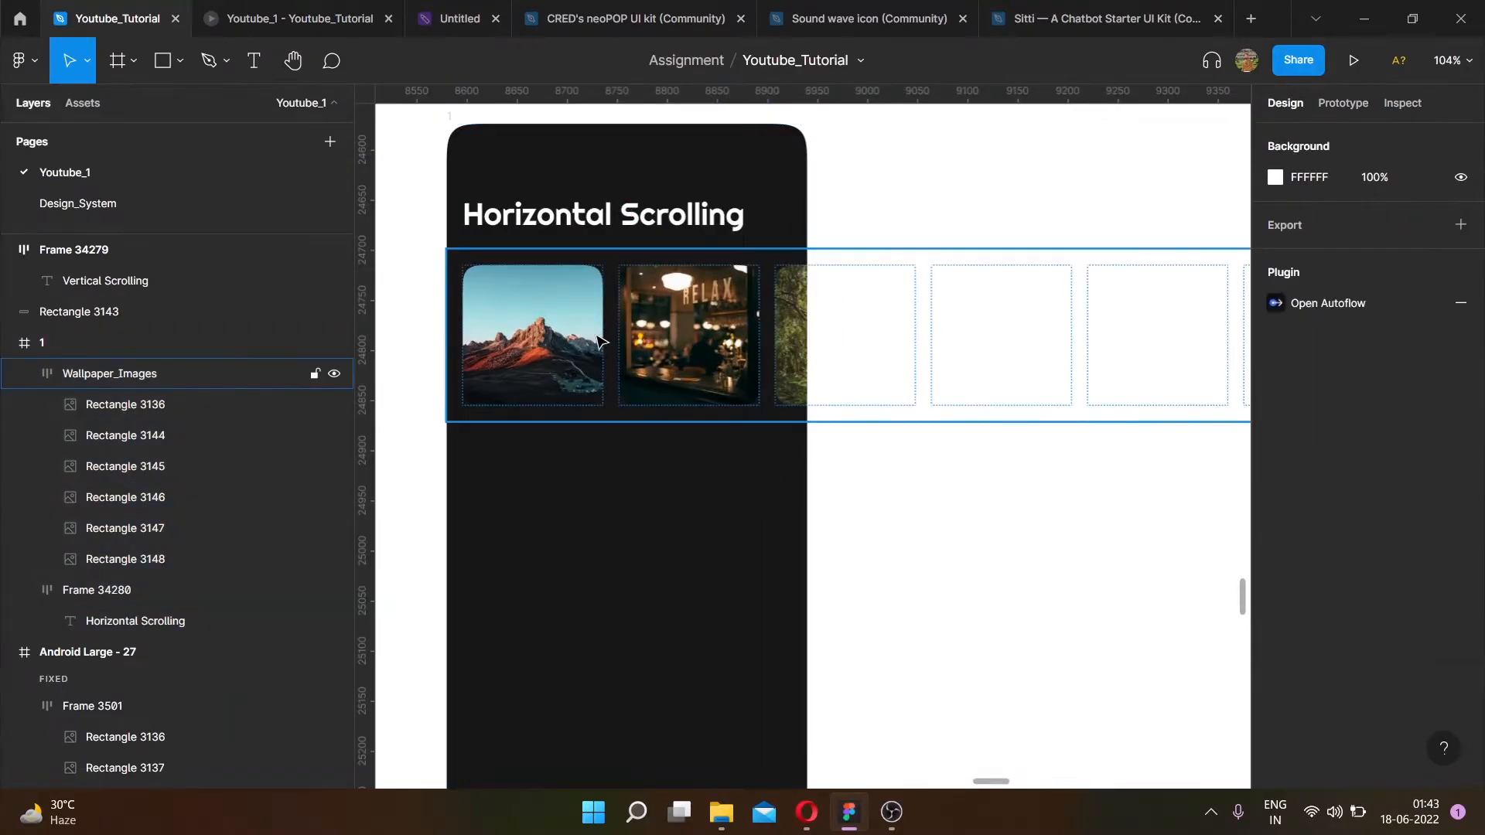
click(552, 352)
click(553, 352)
click(693, 503)
click(676, 367)
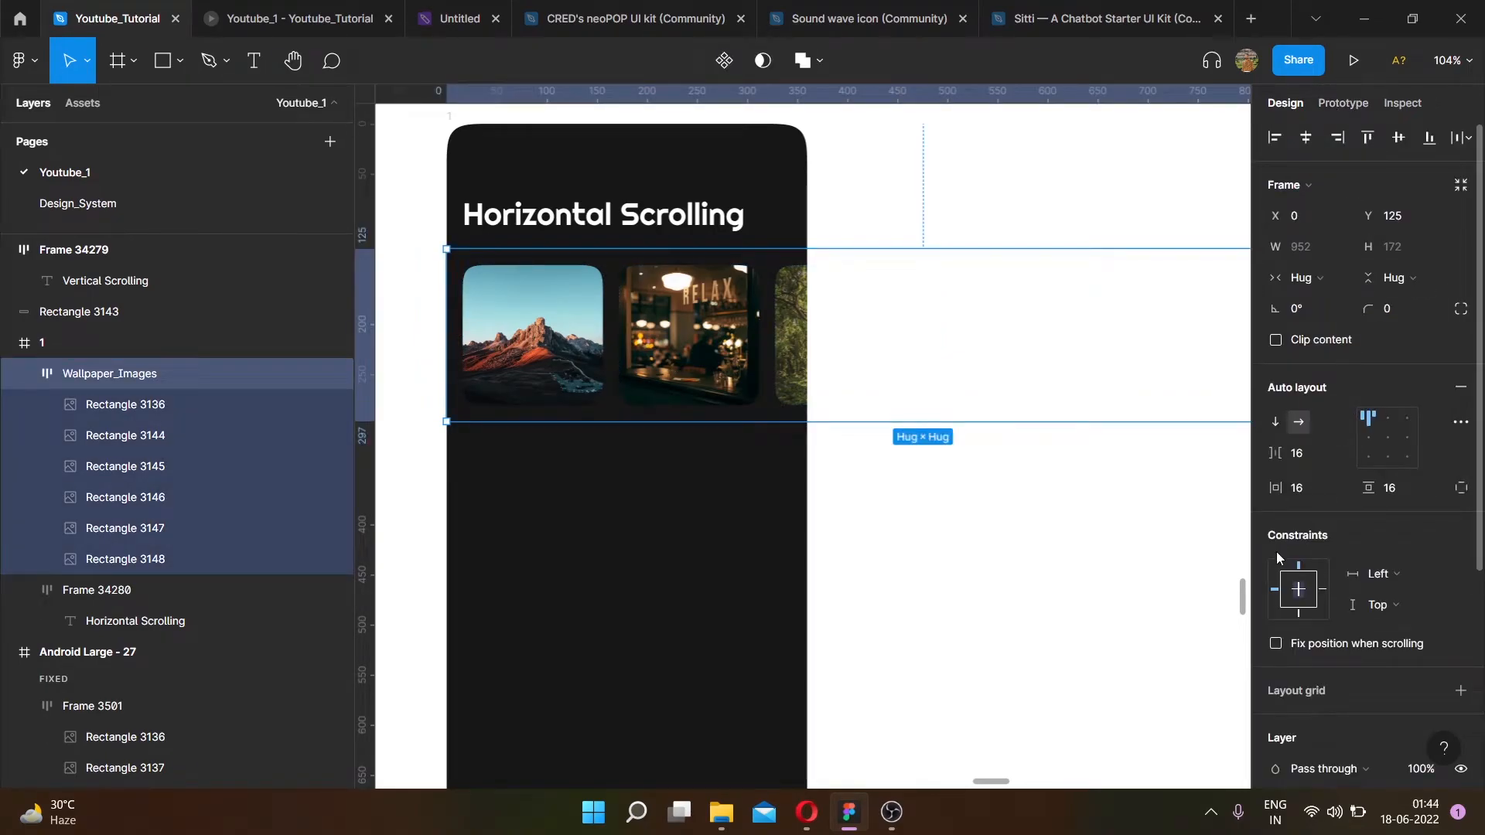
scroll(1288, 557, down, 4)
scroll(1315, 341, up, 4)
click(1276, 340)
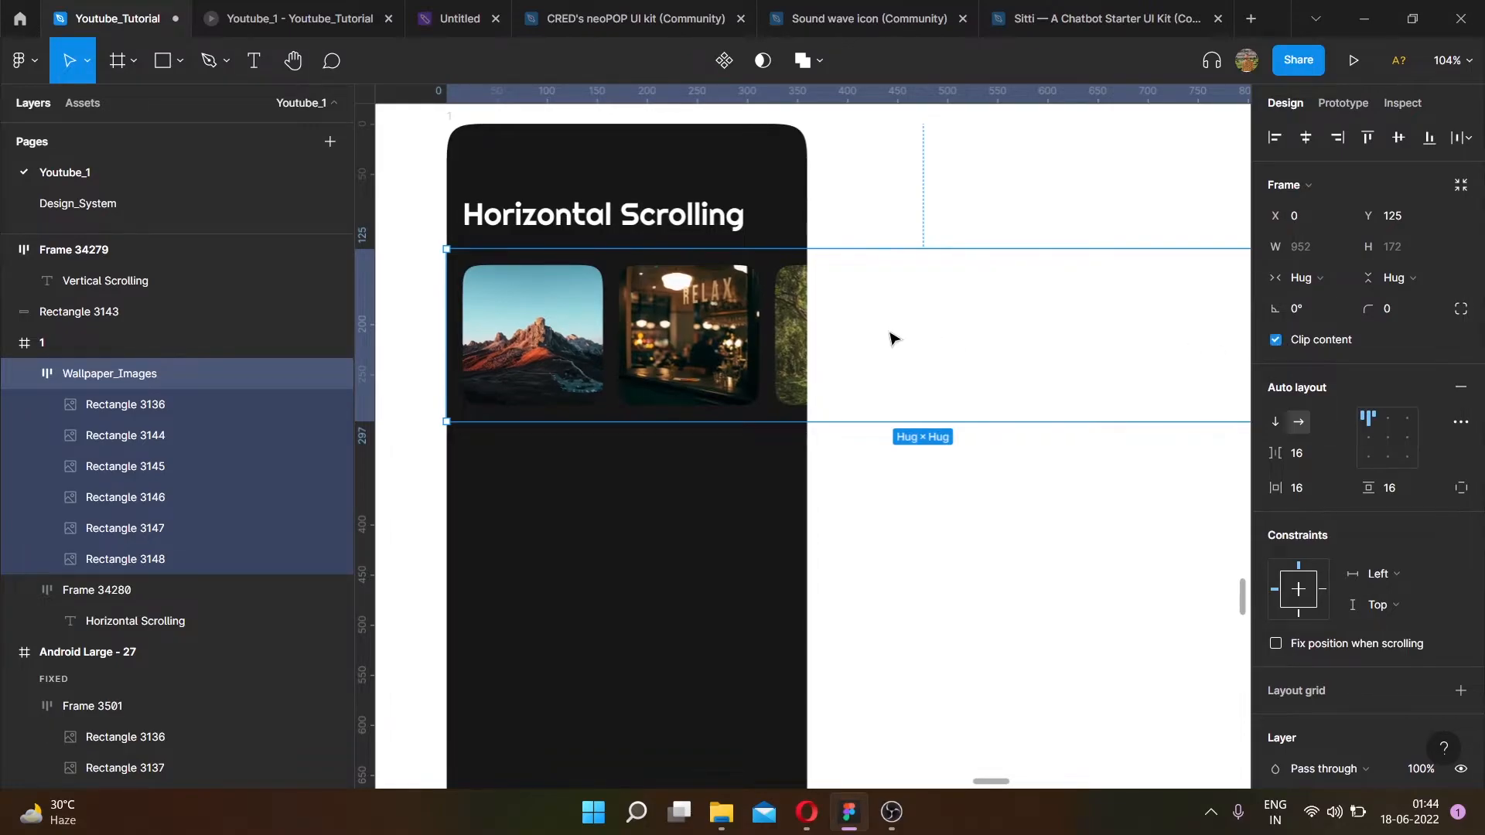
- Resize the Wallpaper_Images row to a fixed 360 width matching the phone frame
scroll(870, 339, down, 5)
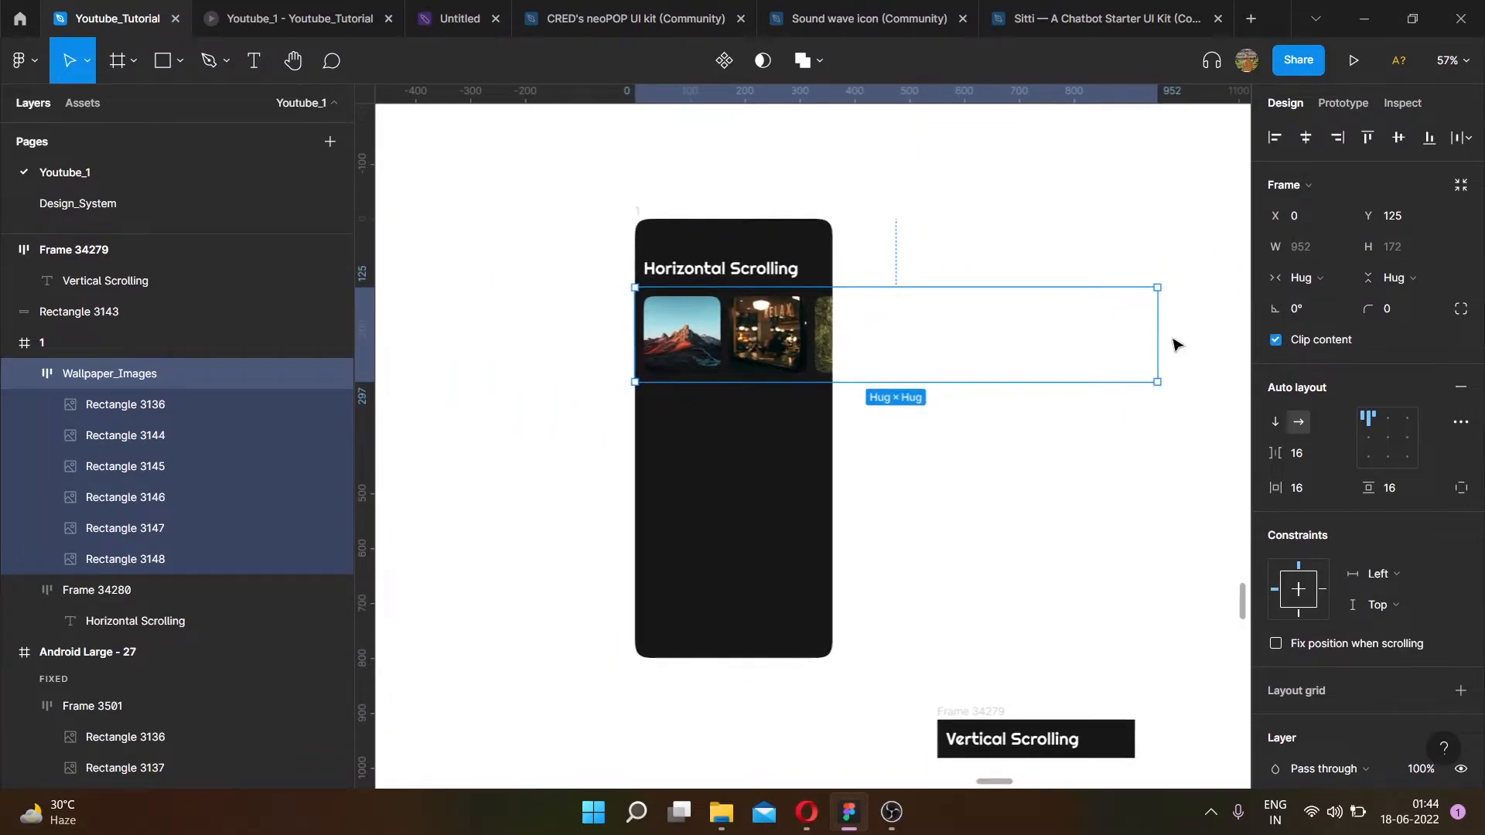
drag(1117, 330, 833, 324)
scroll(829, 289, up, 20)
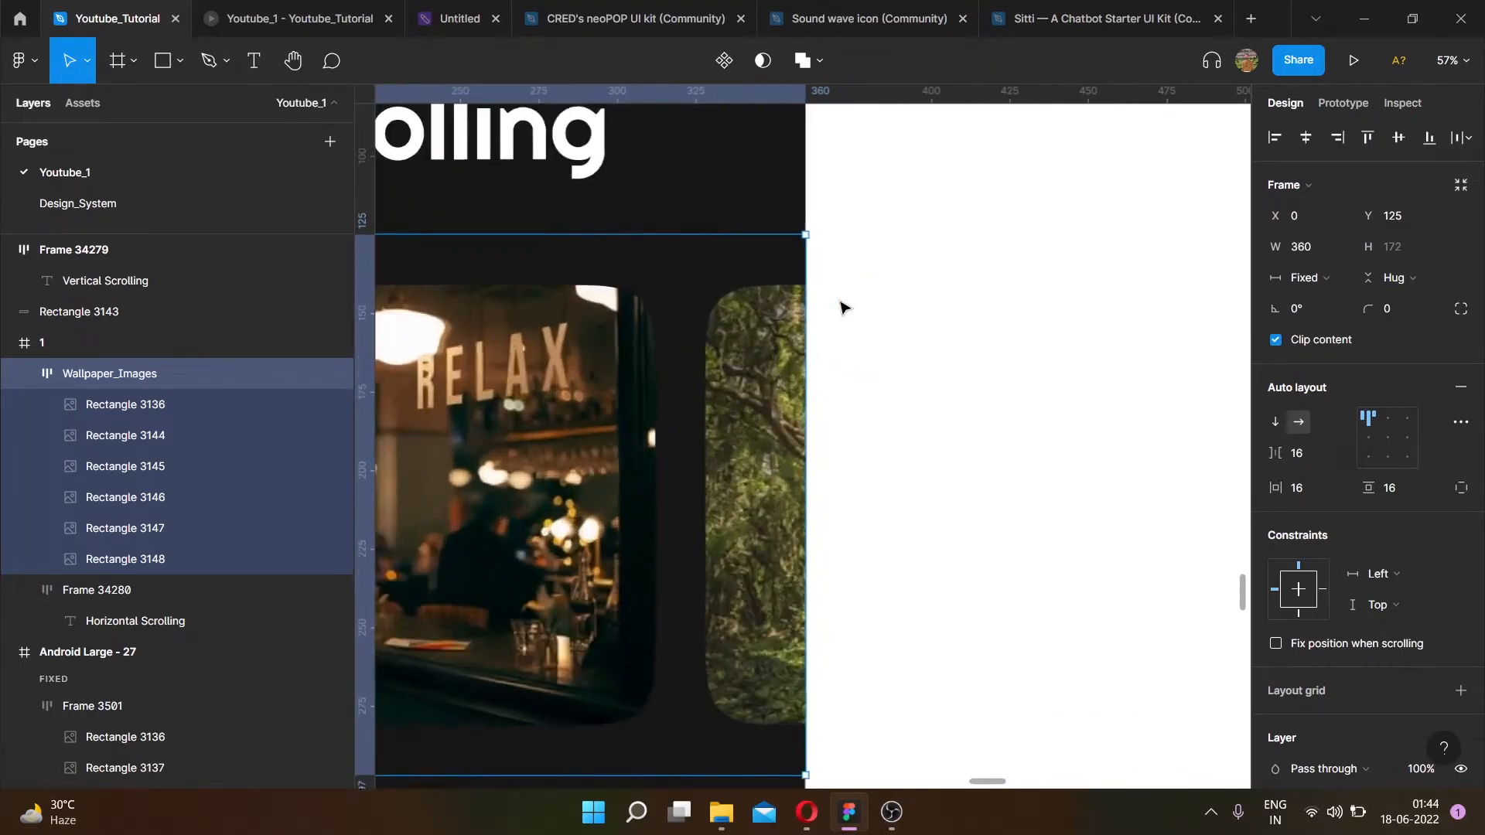
scroll(790, 159, down, 20)
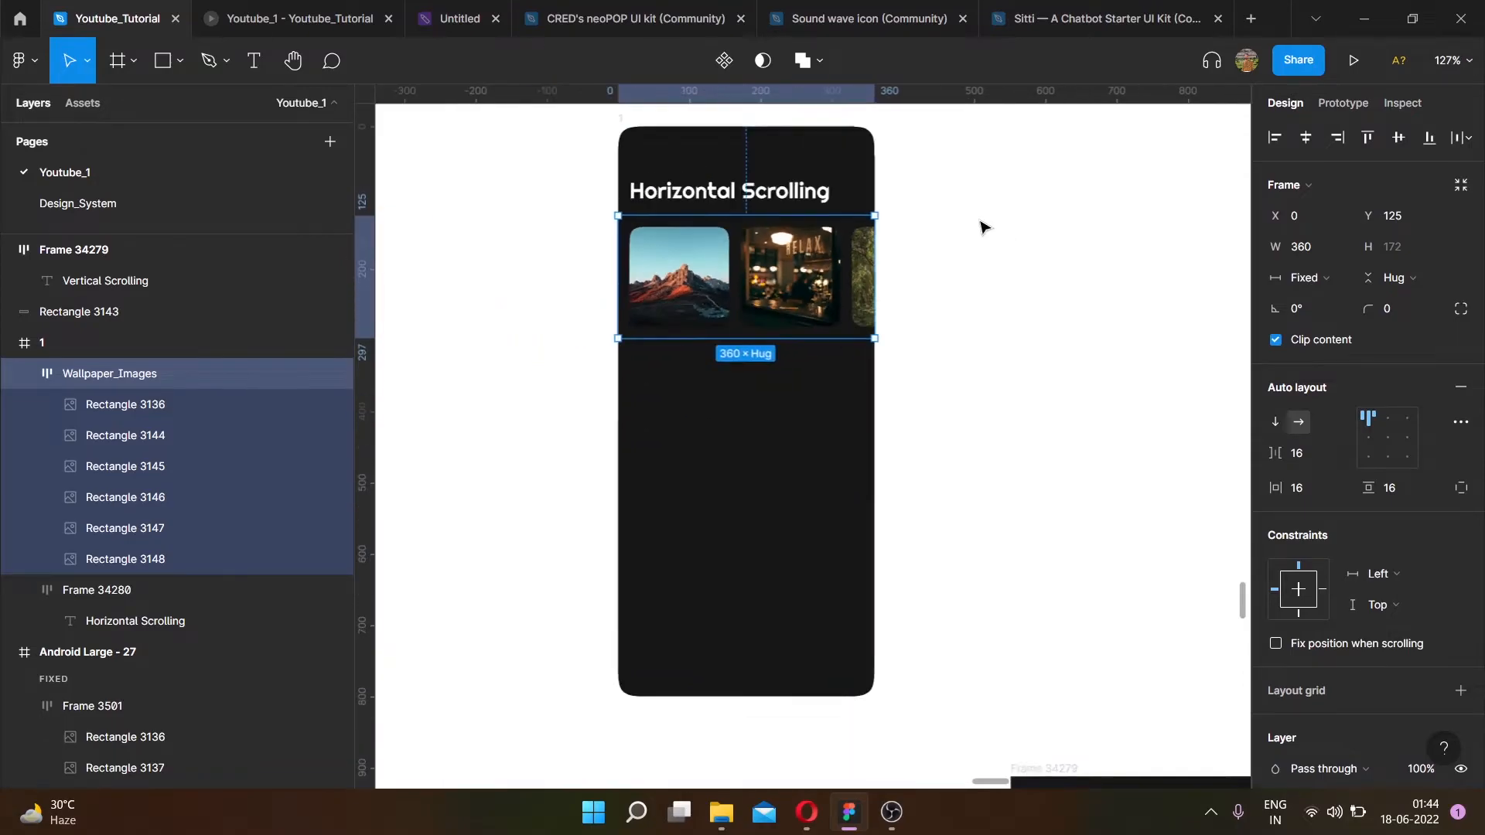
click(984, 227)
scroll(723, 251, up, 3)
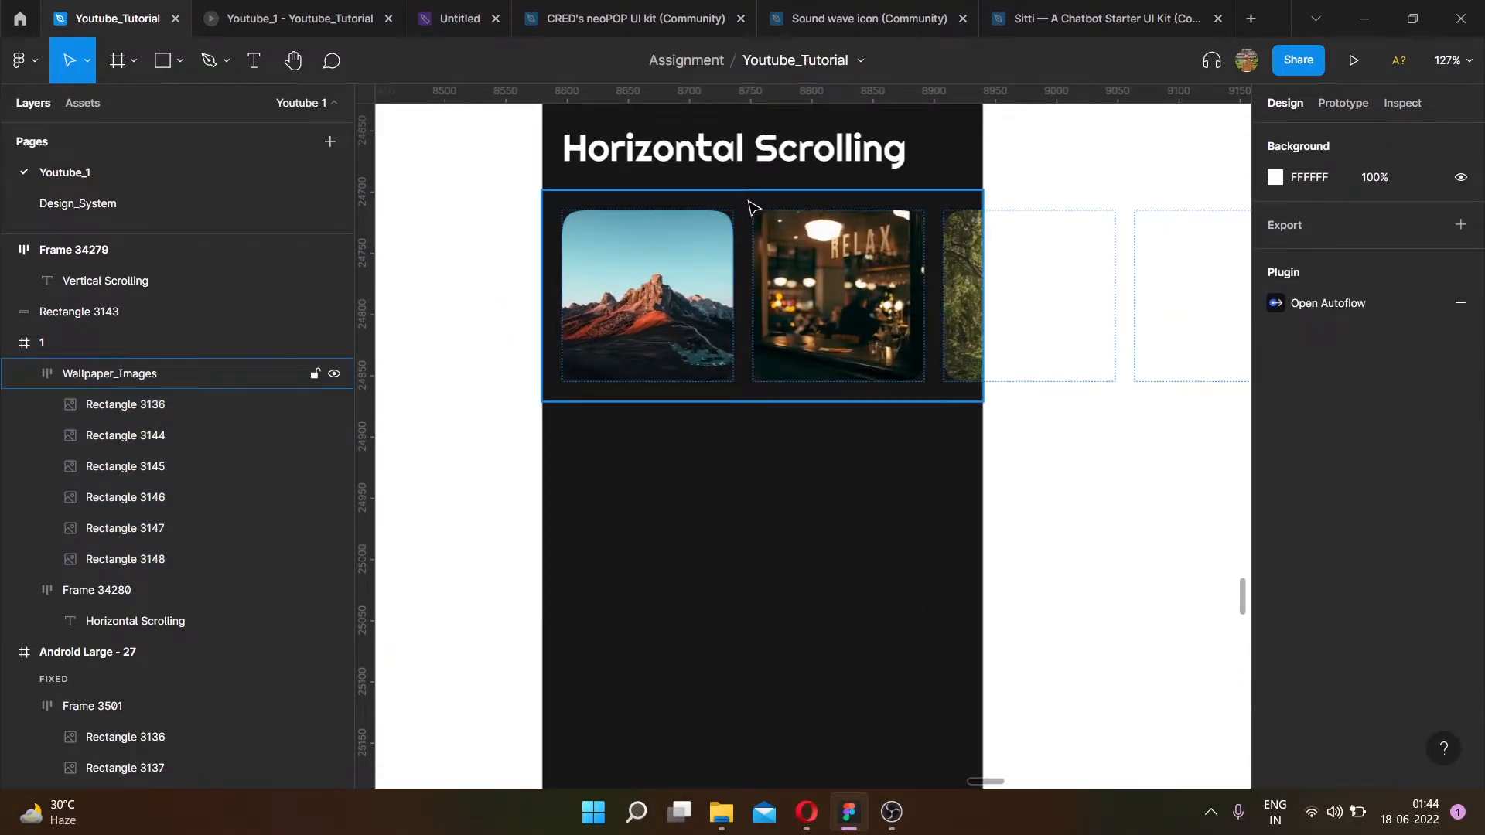
- Set the Wallpaper_Images row's overflow scrolling to Horizontal scrolling
click(754, 207)
click(1335, 107)
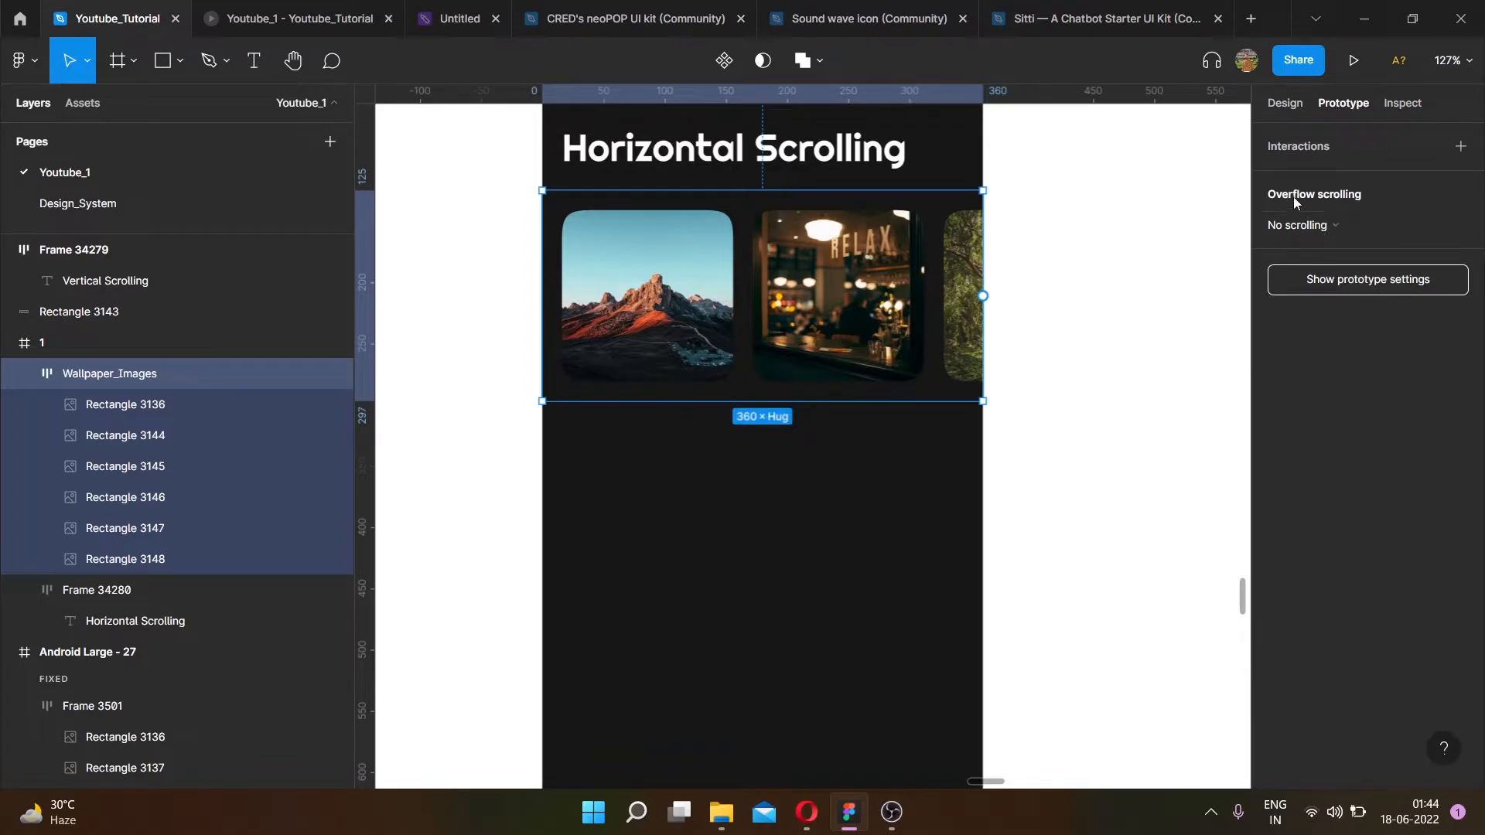
click(1306, 228)
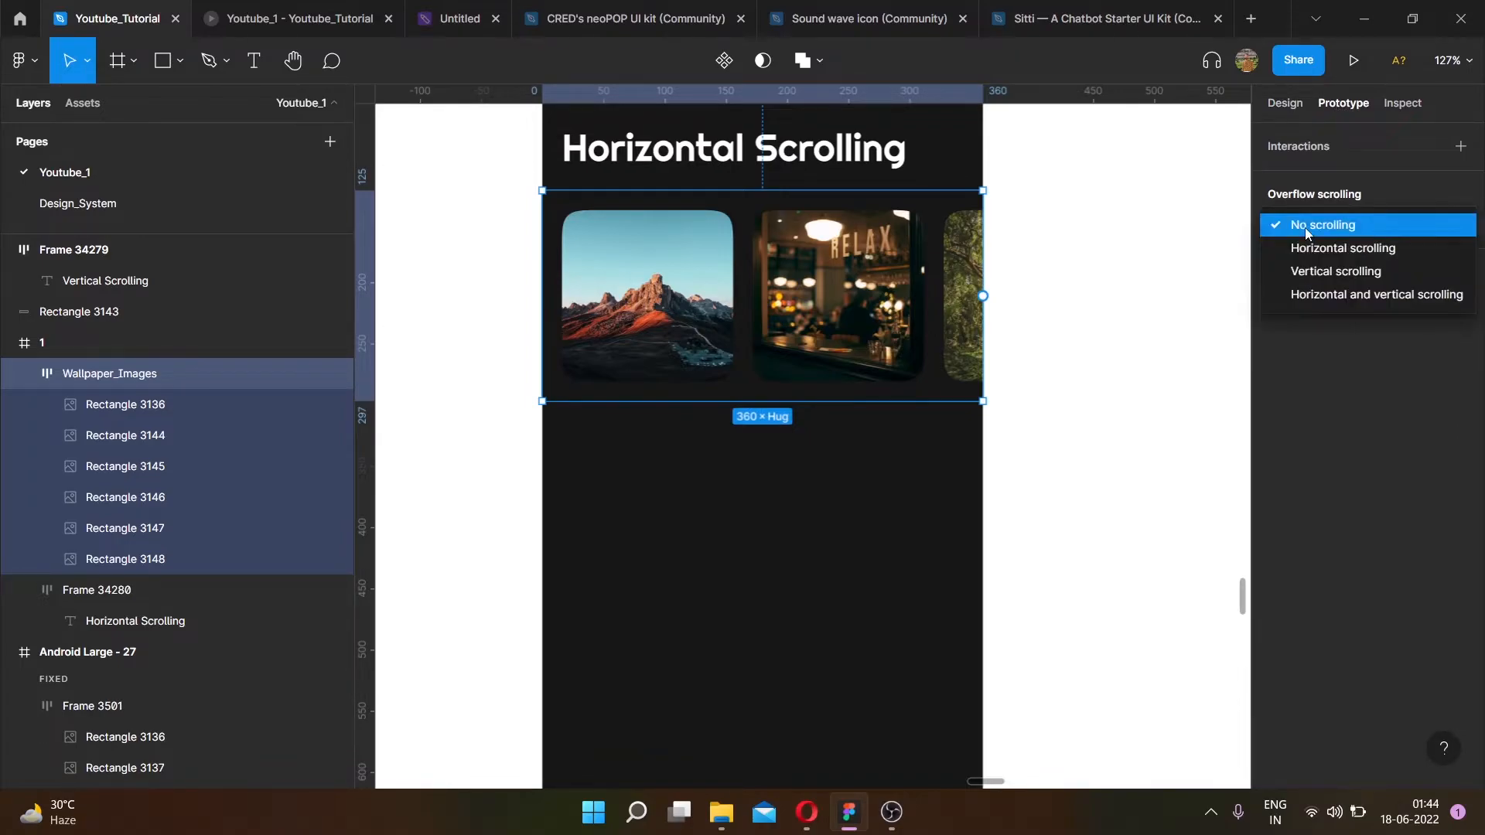
click(1340, 250)
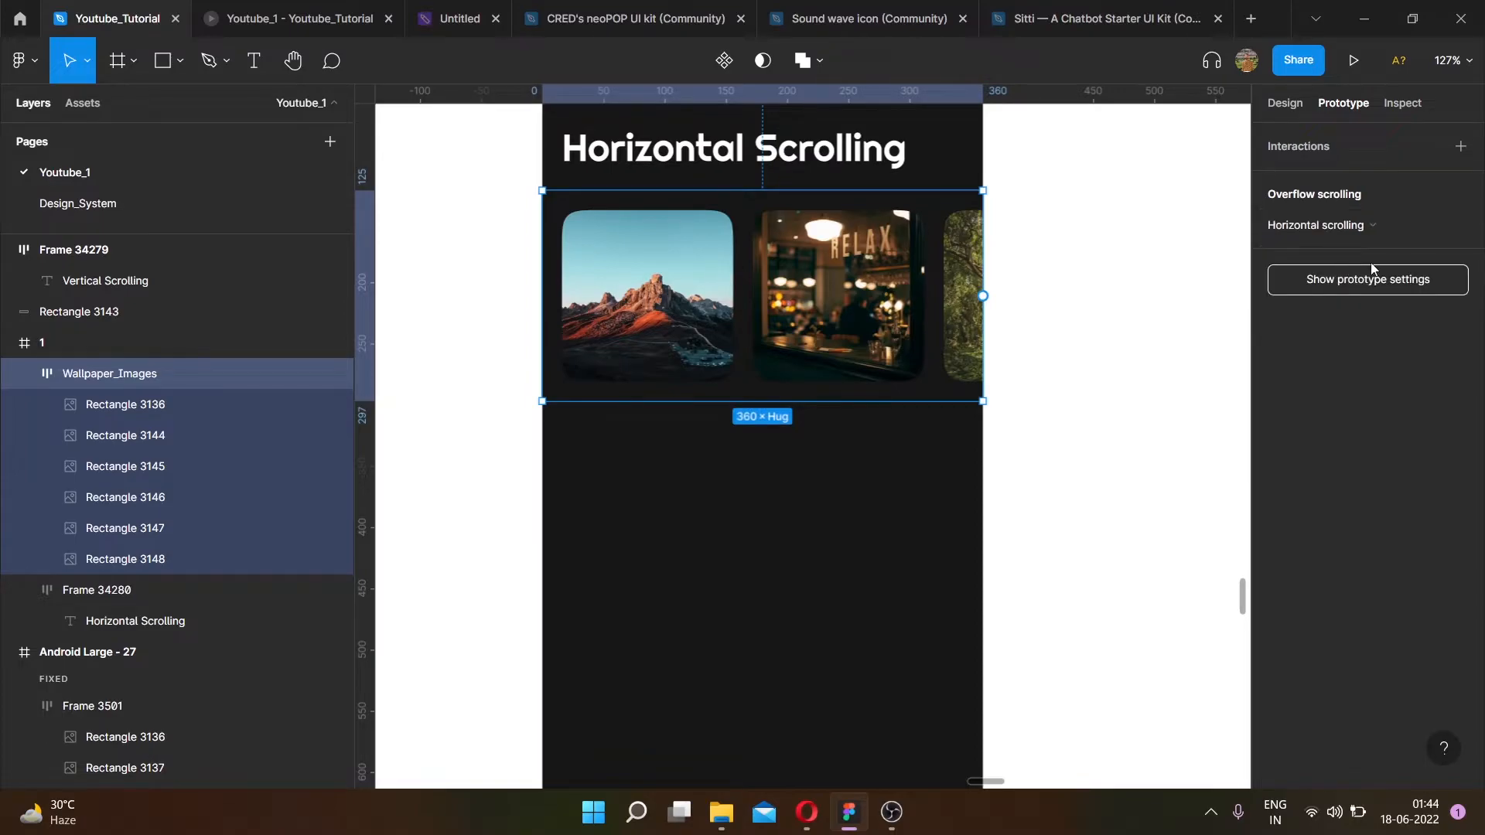
click(1288, 107)
- Test the image row's horizontal scrolling in the prototype preview
click(190, 19)
drag(915, 287, 786, 265)
drag(929, 267, 653, 272)
drag(767, 274, 1056, 272)
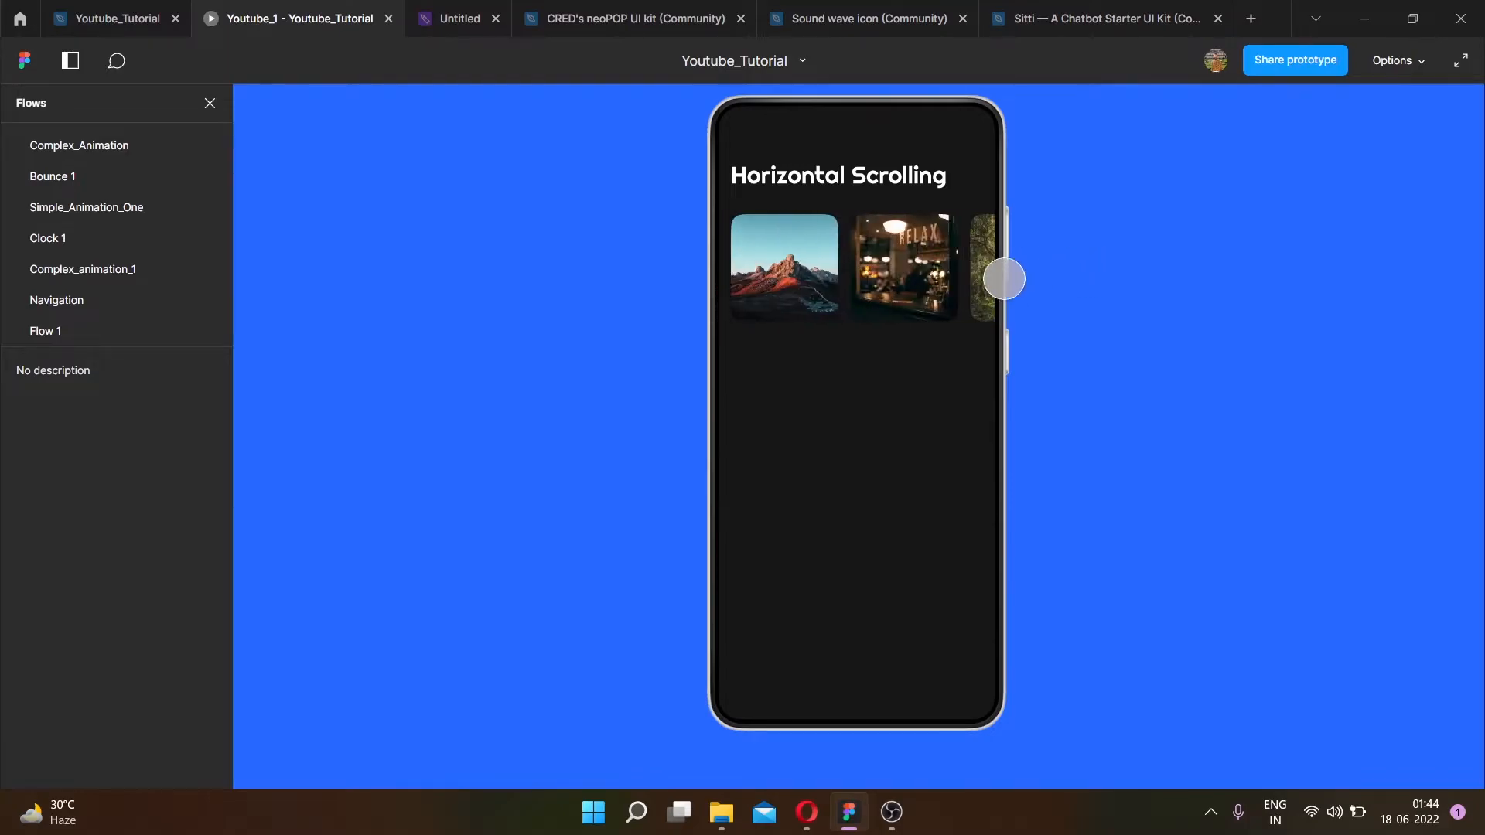
click(113, 23)
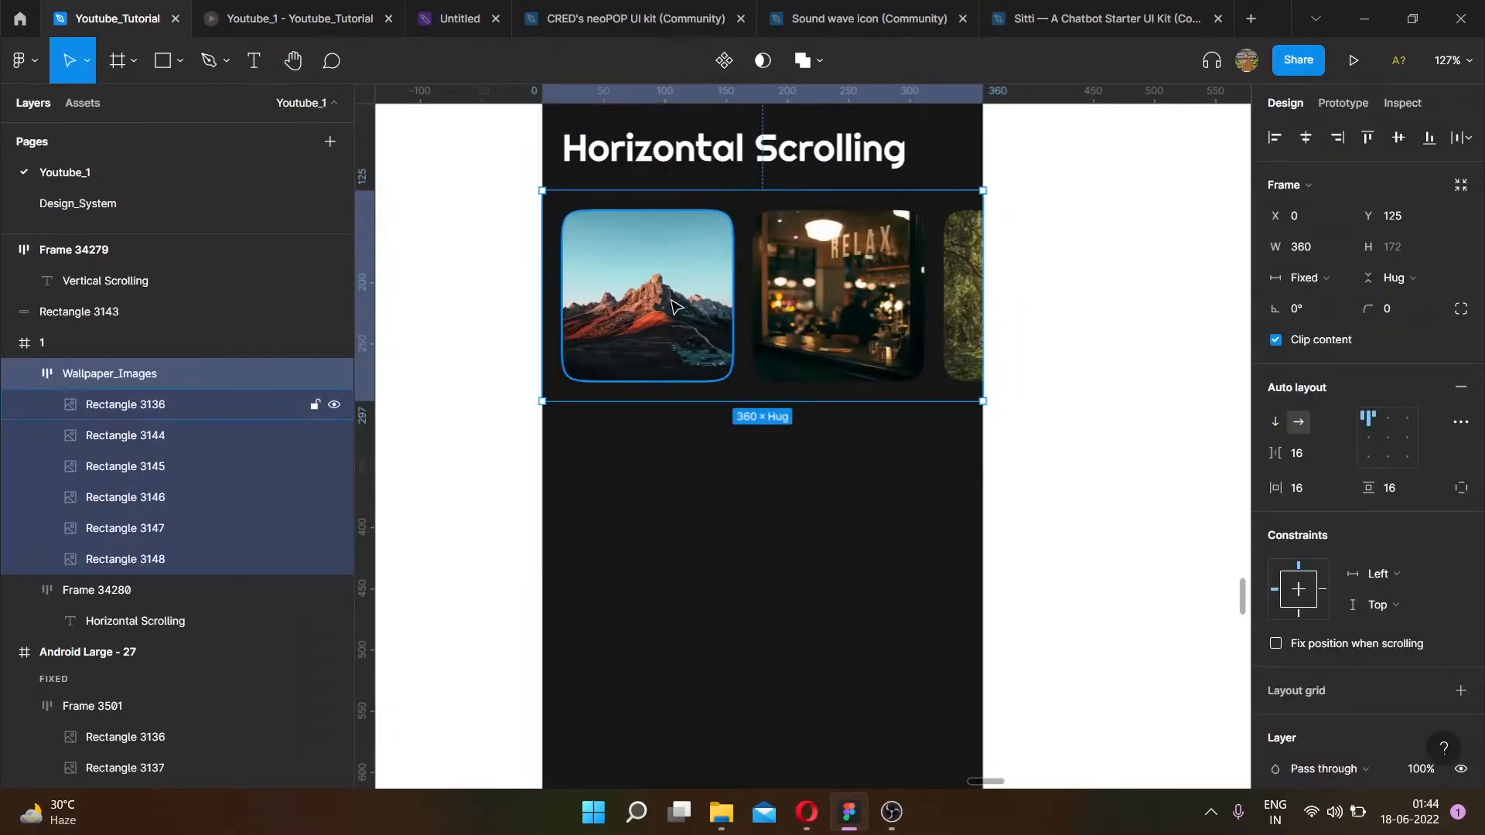
- Move the Vertical Scrolling title into frame 1 below the image row
scroll(672, 302, down, 5)
click(938, 414)
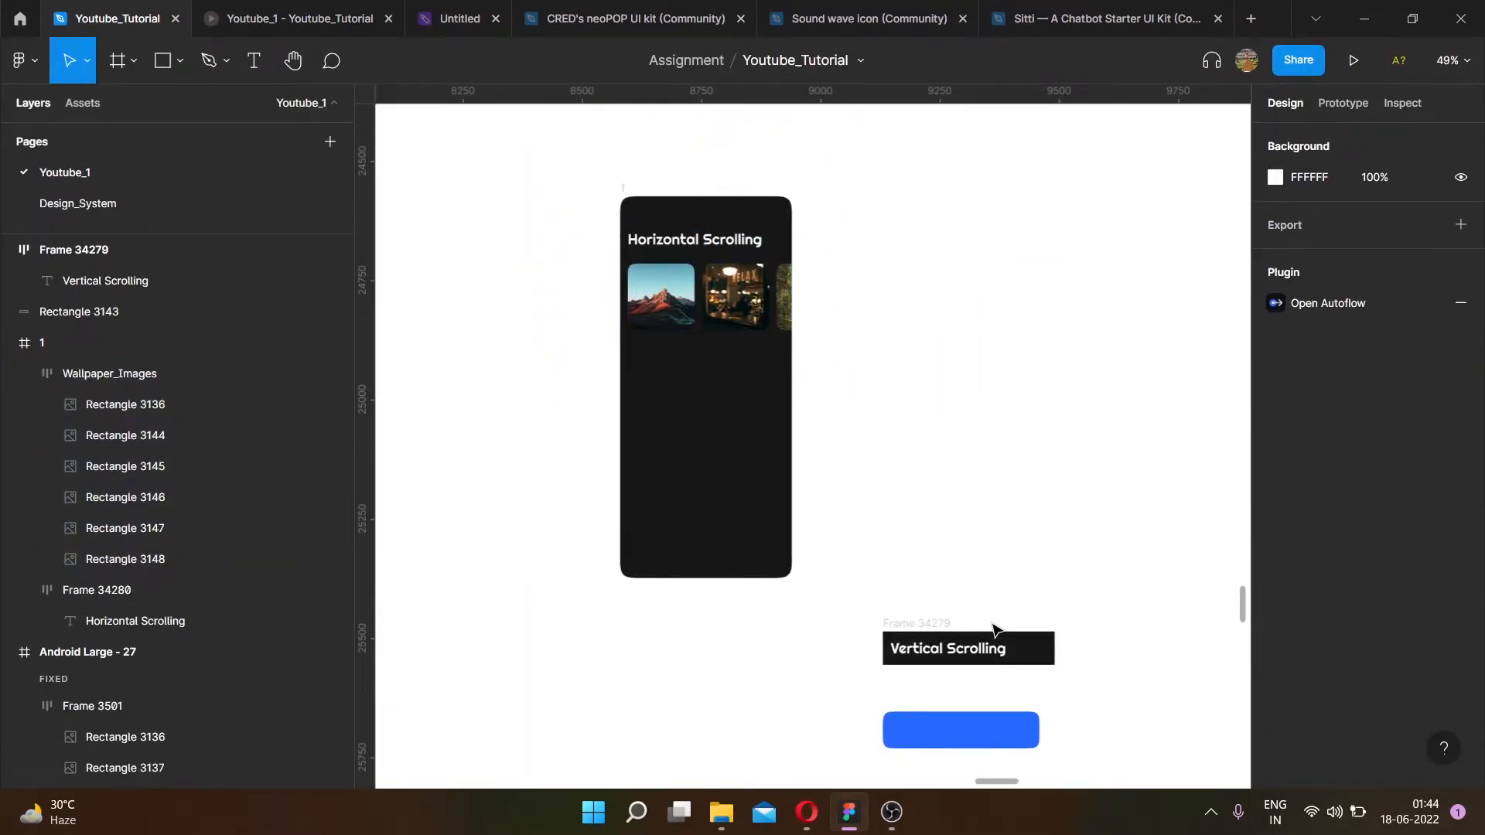
scroll(921, 623, up, 2)
drag(920, 624, 639, 465)
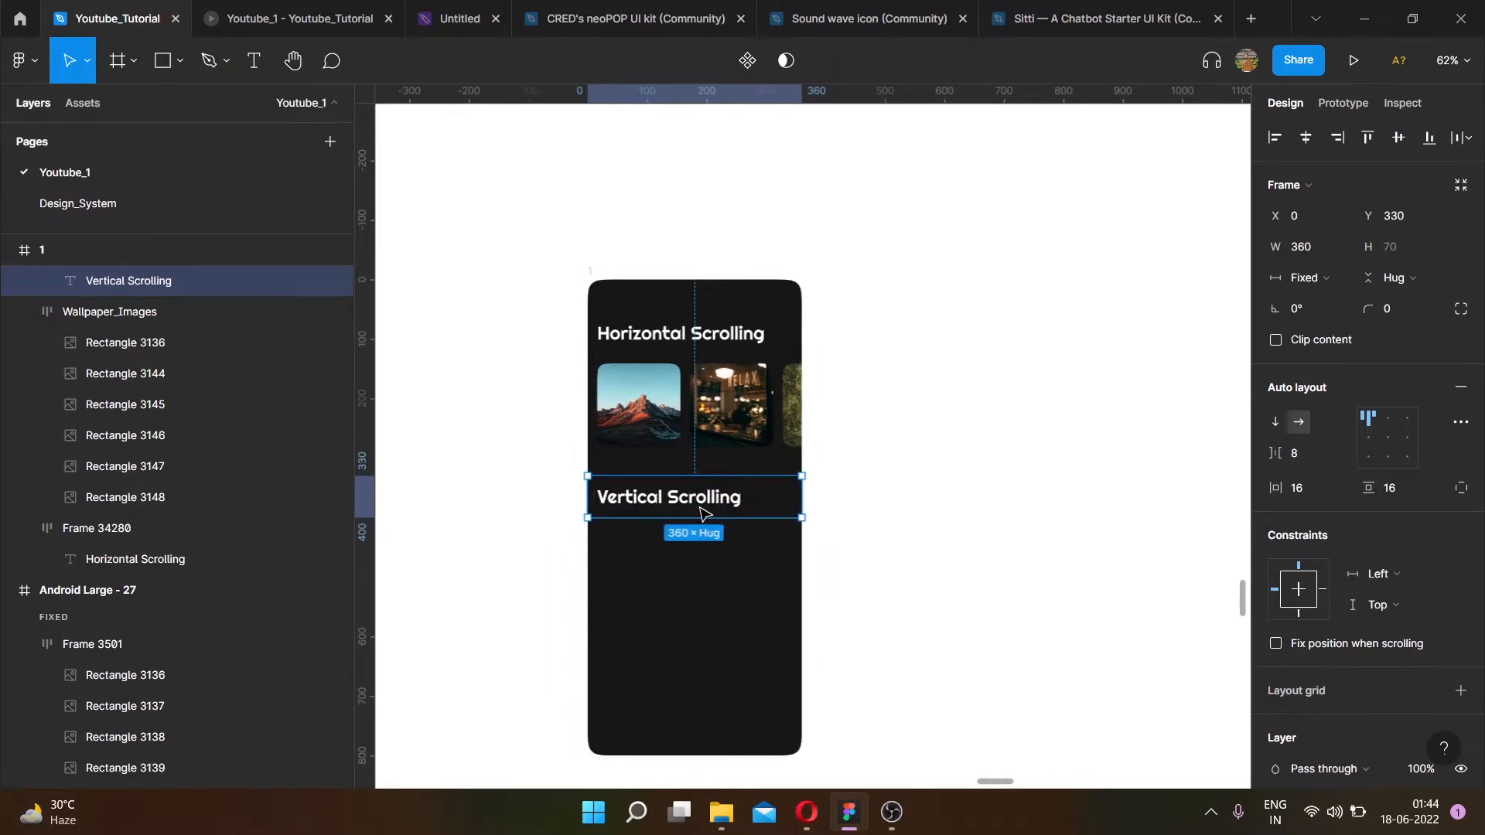
scroll(701, 513, up, 5)
scroll(724, 469, down, 5)
scroll(726, 464, down, 4)
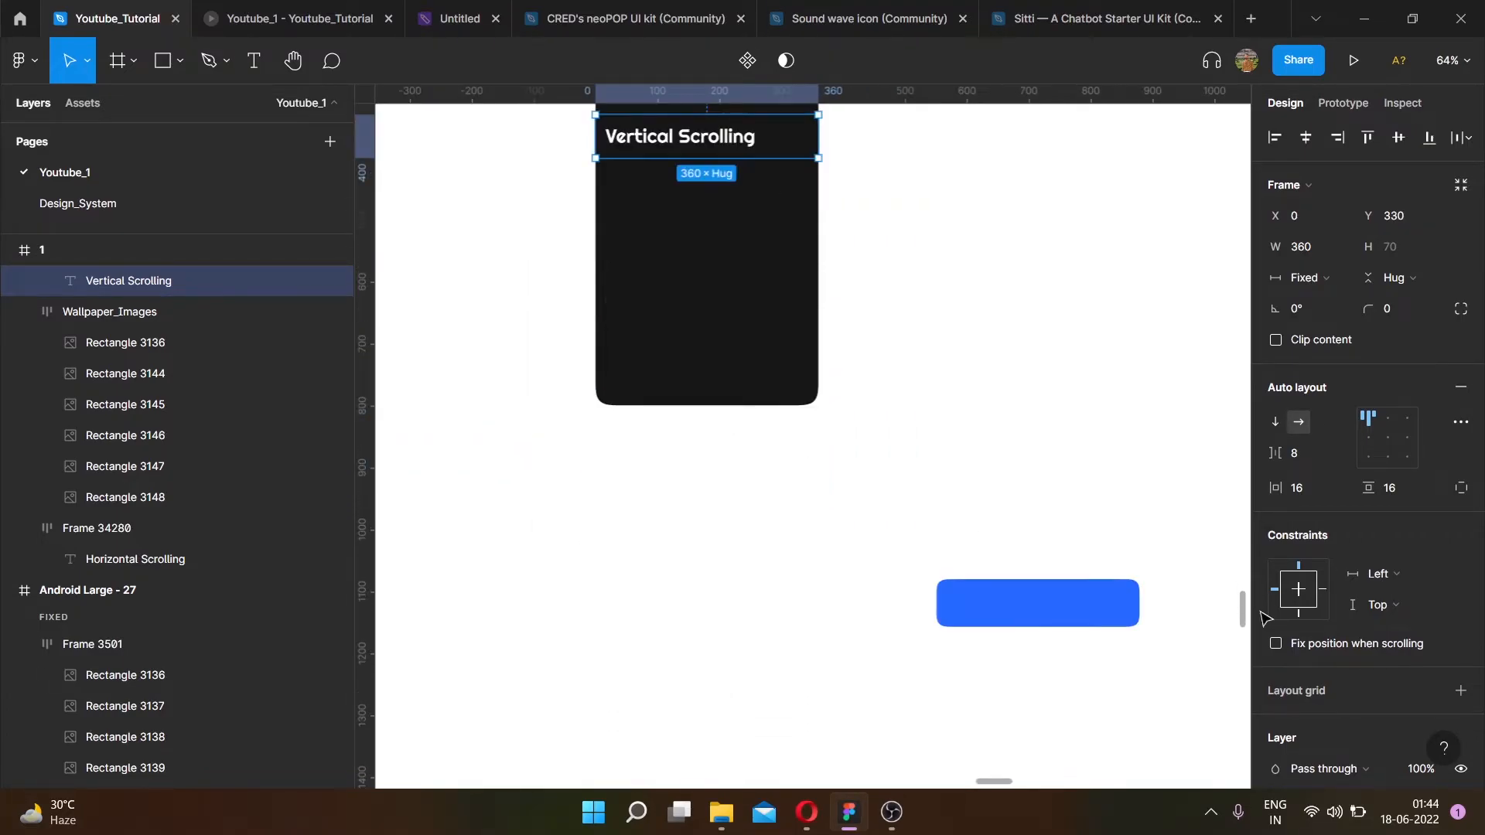
- Duplicate the 328 × 77 blue rectangle into a vertical column of seven rectangles beside the phone frame
drag(1044, 617, 732, 418)
scroll(732, 418, right, 3)
scroll(532, 449, up, 1)
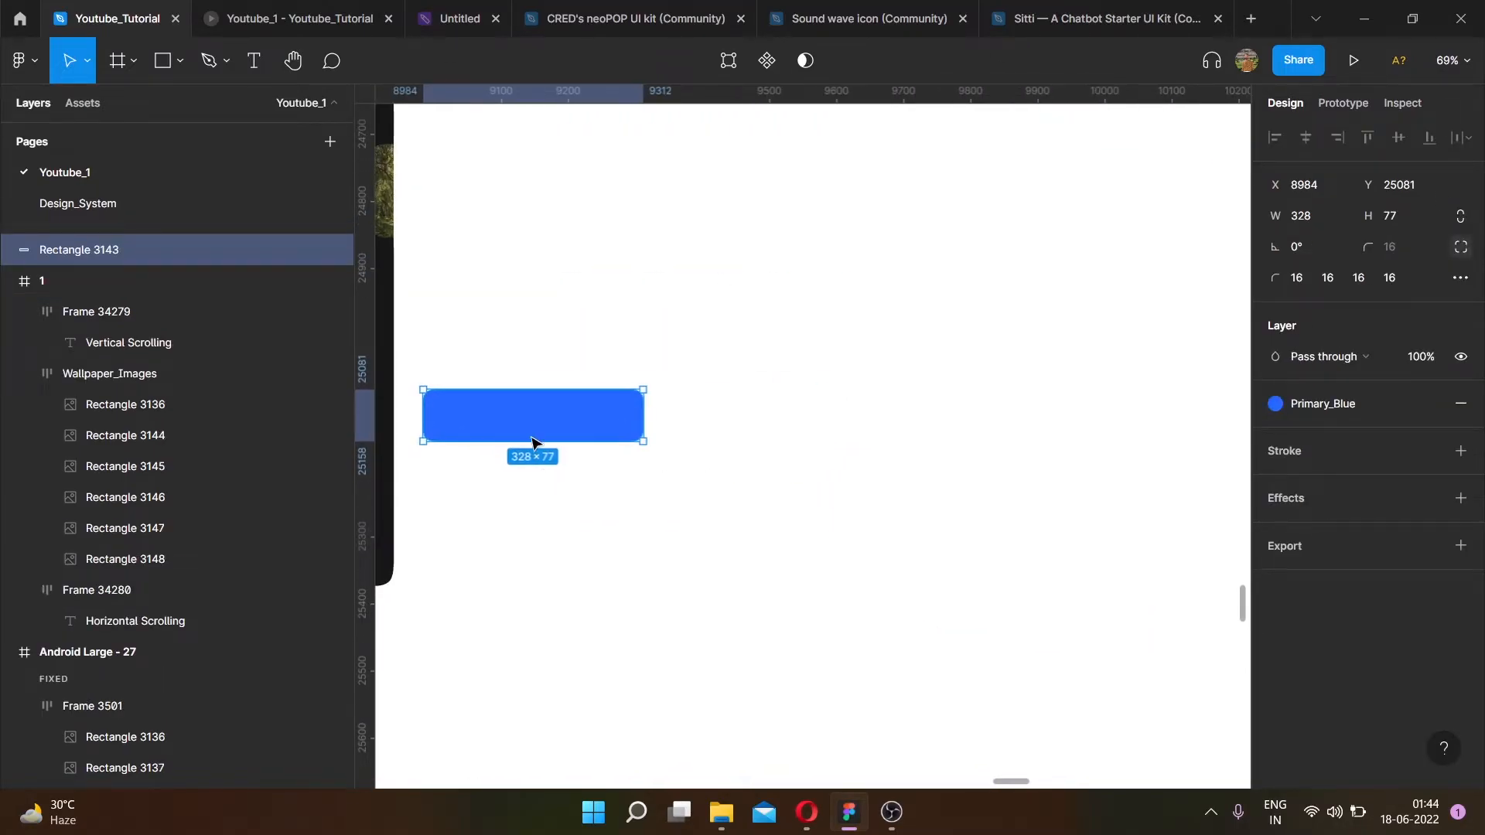
drag(545, 423, 548, 591)
drag(546, 603, 545, 743)
scroll(545, 680, down, 1)
scroll(545, 681, down, 2)
drag(550, 573, 550, 651)
- Change the second rectangle's fill style to Primary_Green
click(717, 408)
click(606, 302)
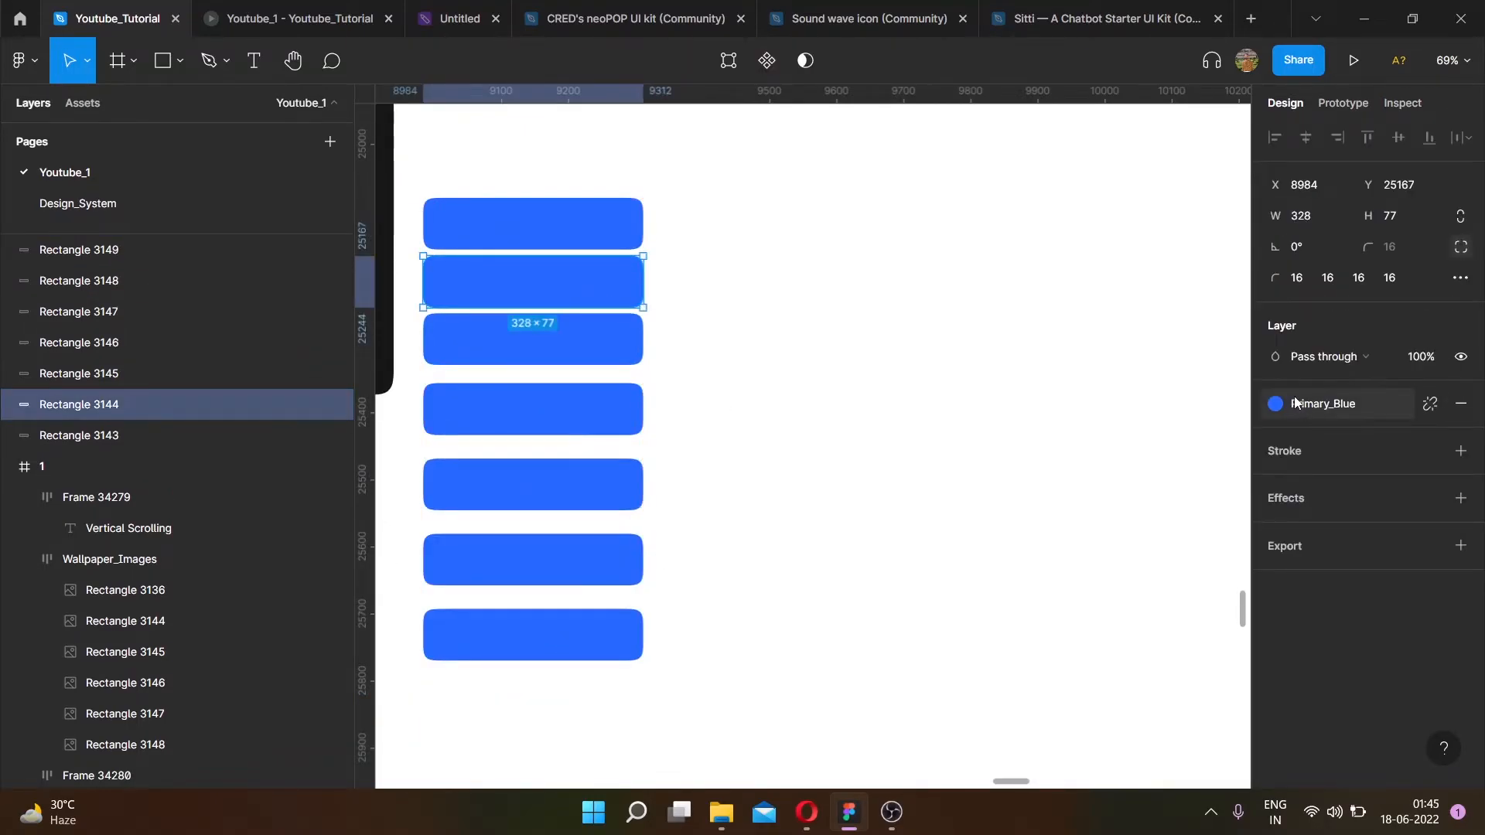
click(1319, 404)
click(1322, 353)
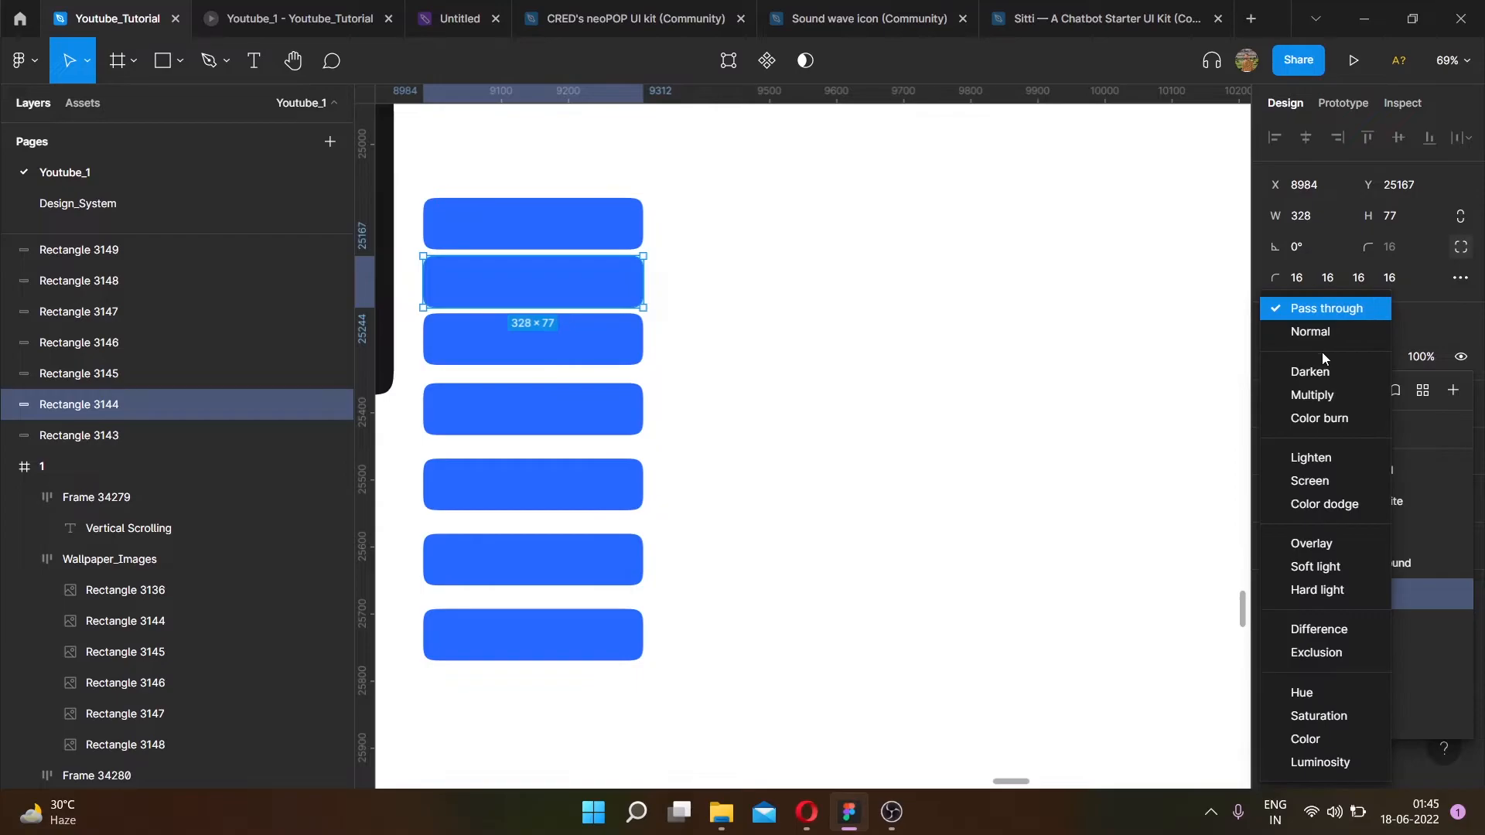
click(1065, 440)
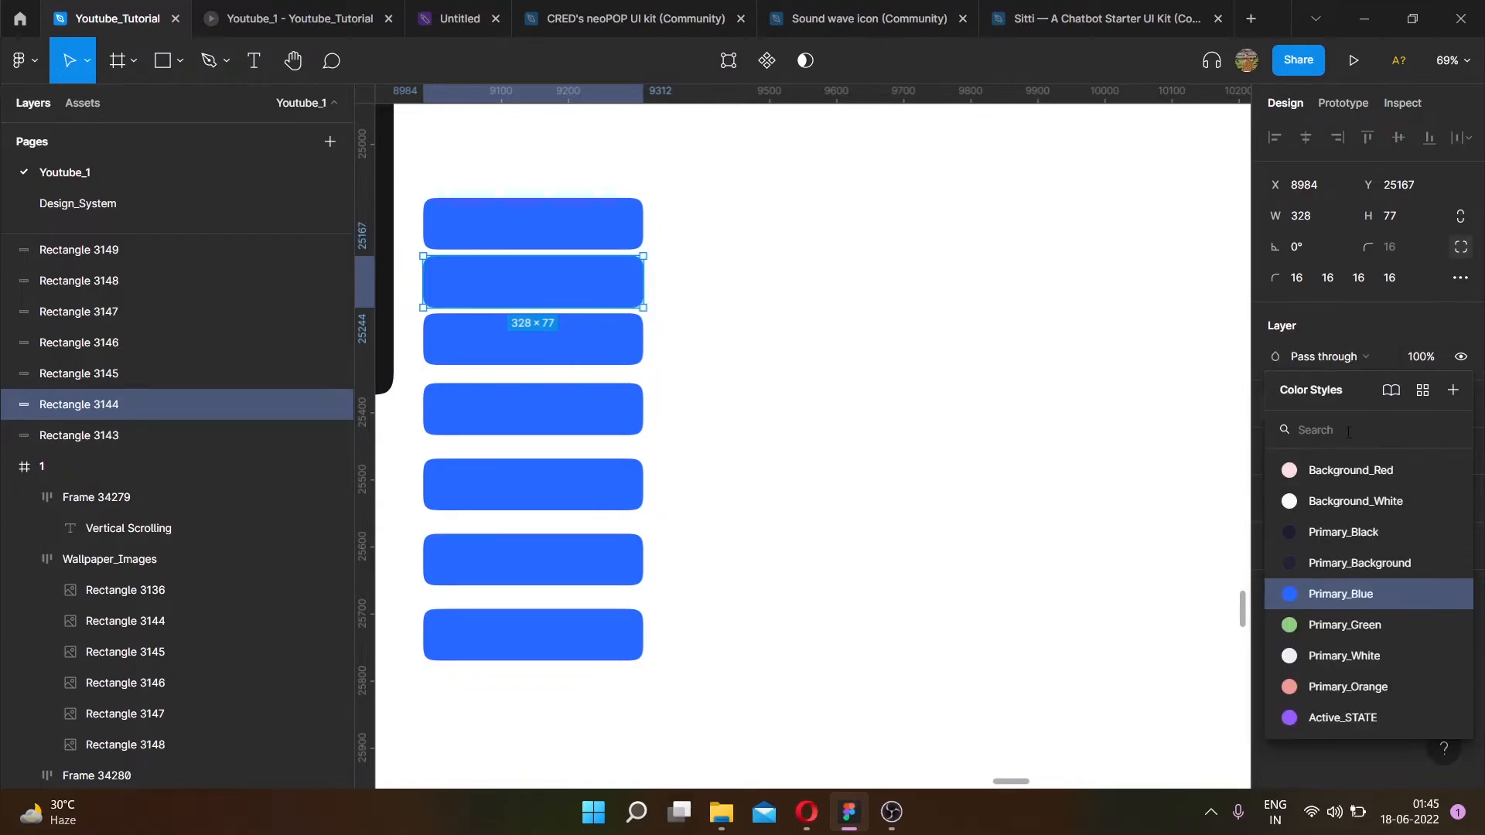
click(1329, 626)
- Fill the third rectangle with the purple 6A35FF sampled by eyedropper from the color palette frame
click(587, 344)
scroll(942, 264, down, 5)
scroll(942, 265, down, 5)
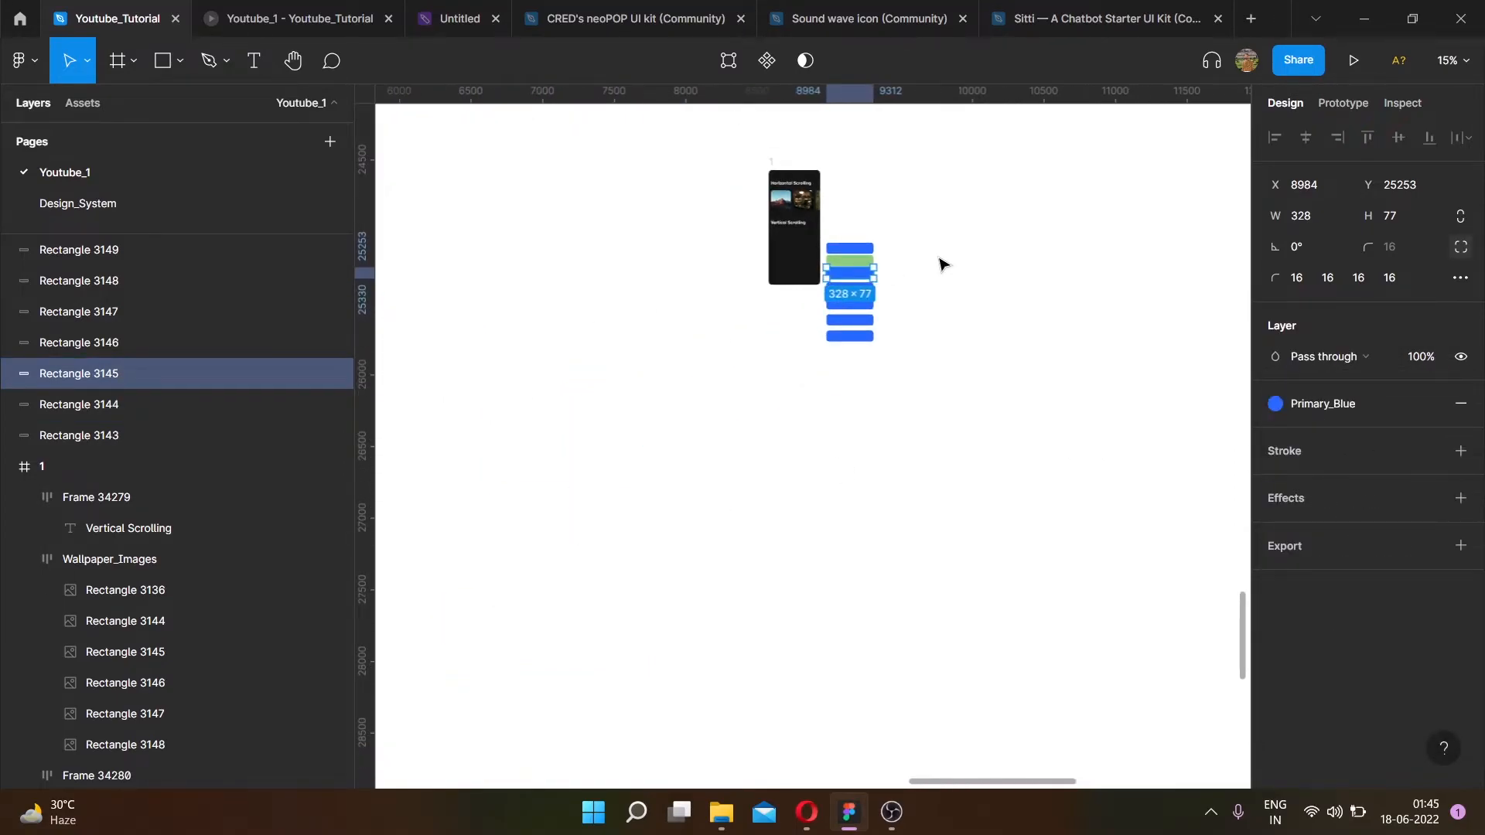
scroll(1085, 209, up, 5)
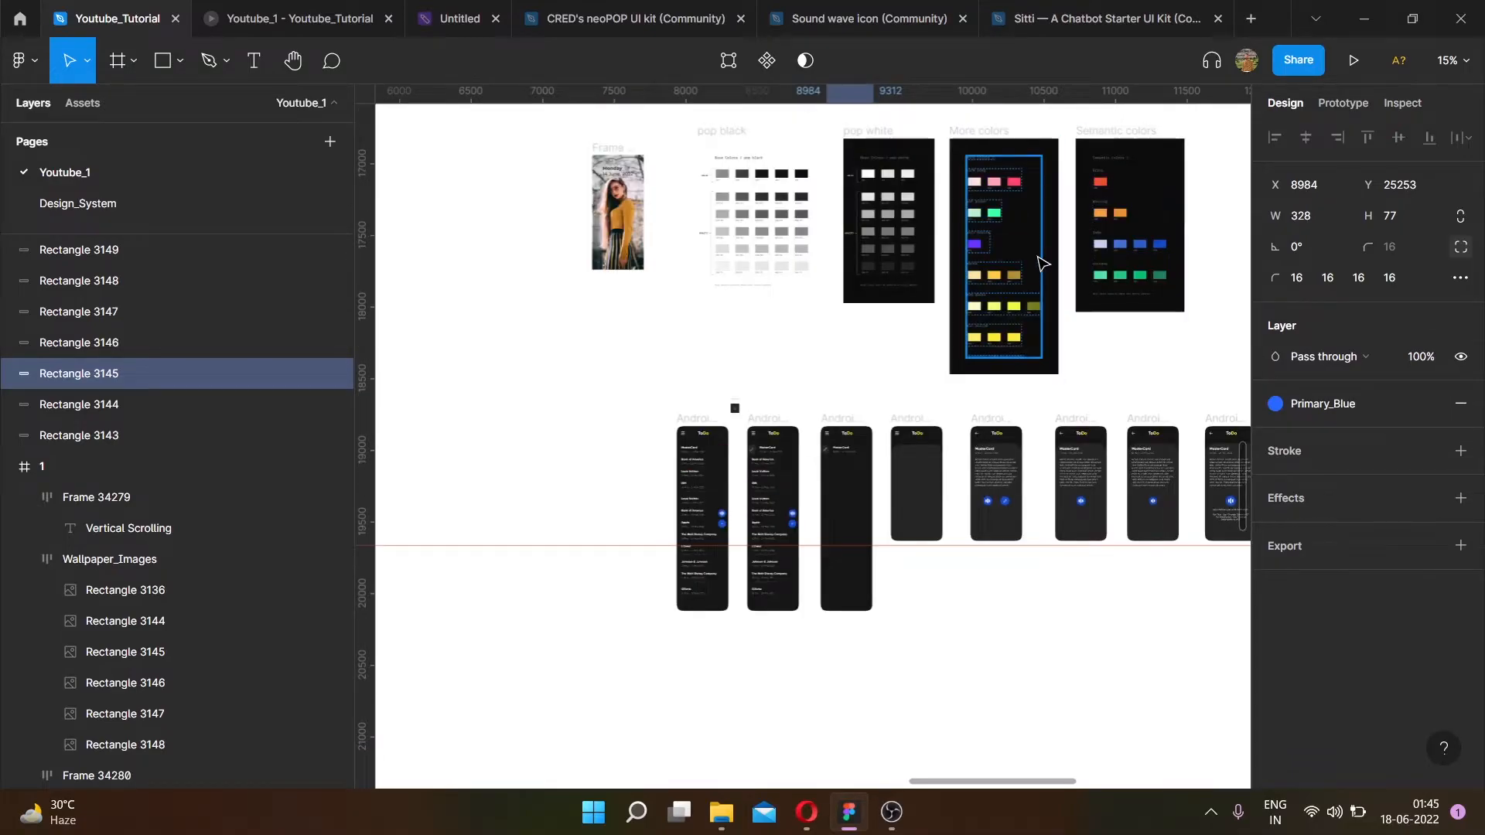
key(i)
click(974, 244)
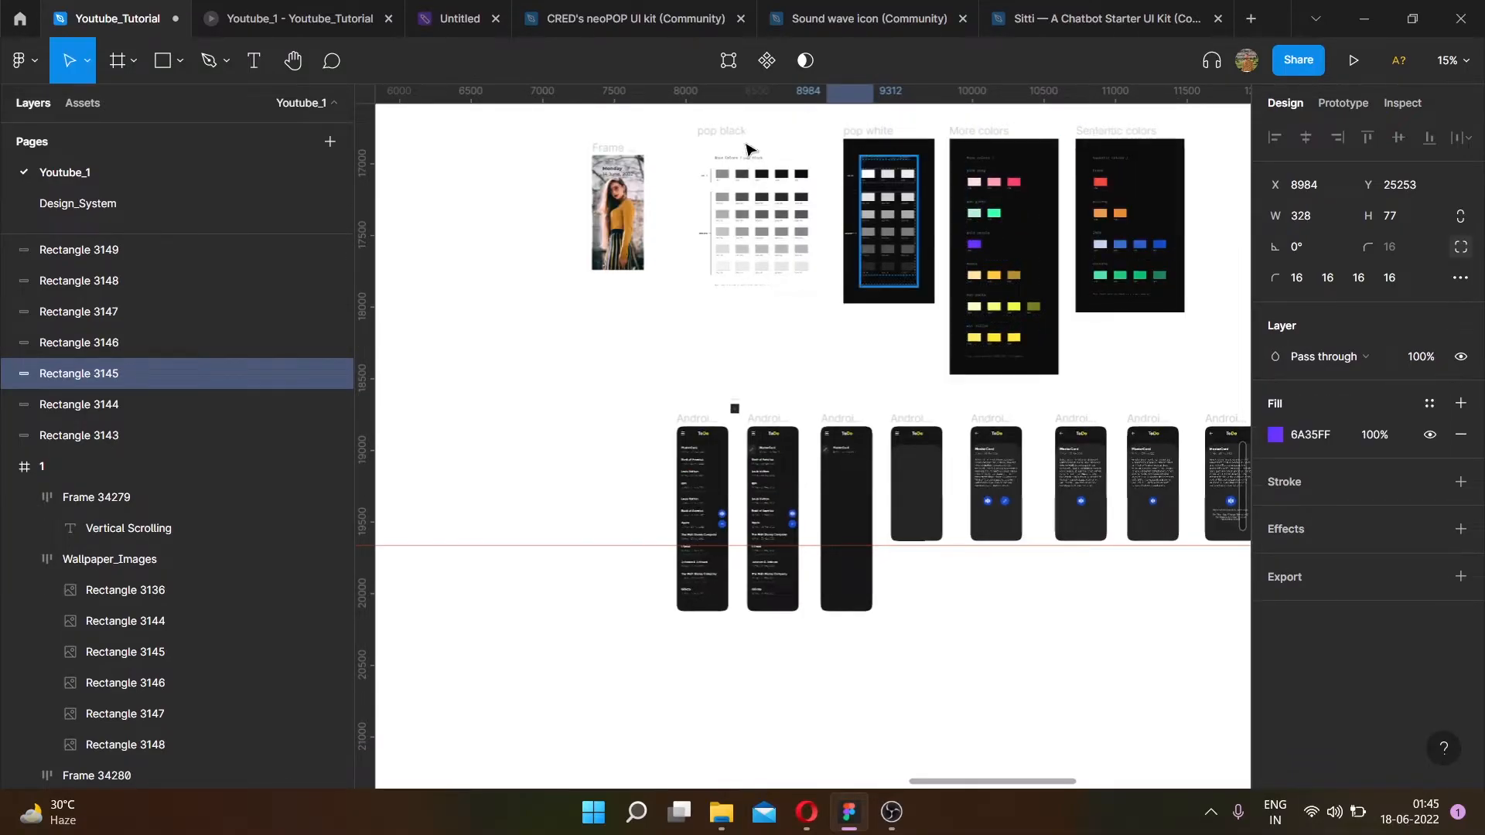
scroll(749, 154, down, 5)
scroll(928, 188, up, 5)
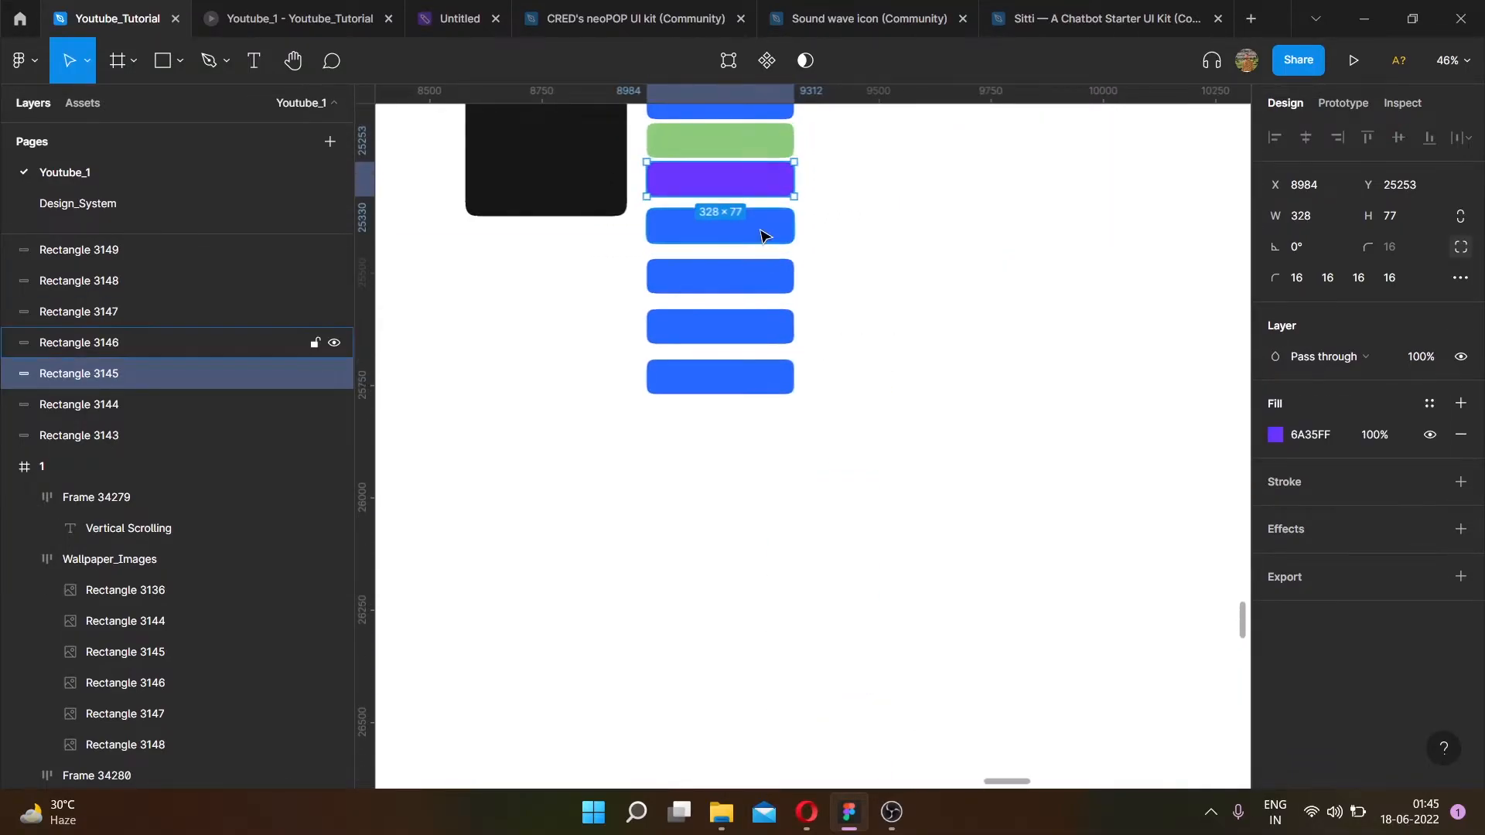
- Change the fourth rectangle's fill style to Active_STATE
click(764, 236)
click(1361, 406)
scroll(1327, 595, down, 3)
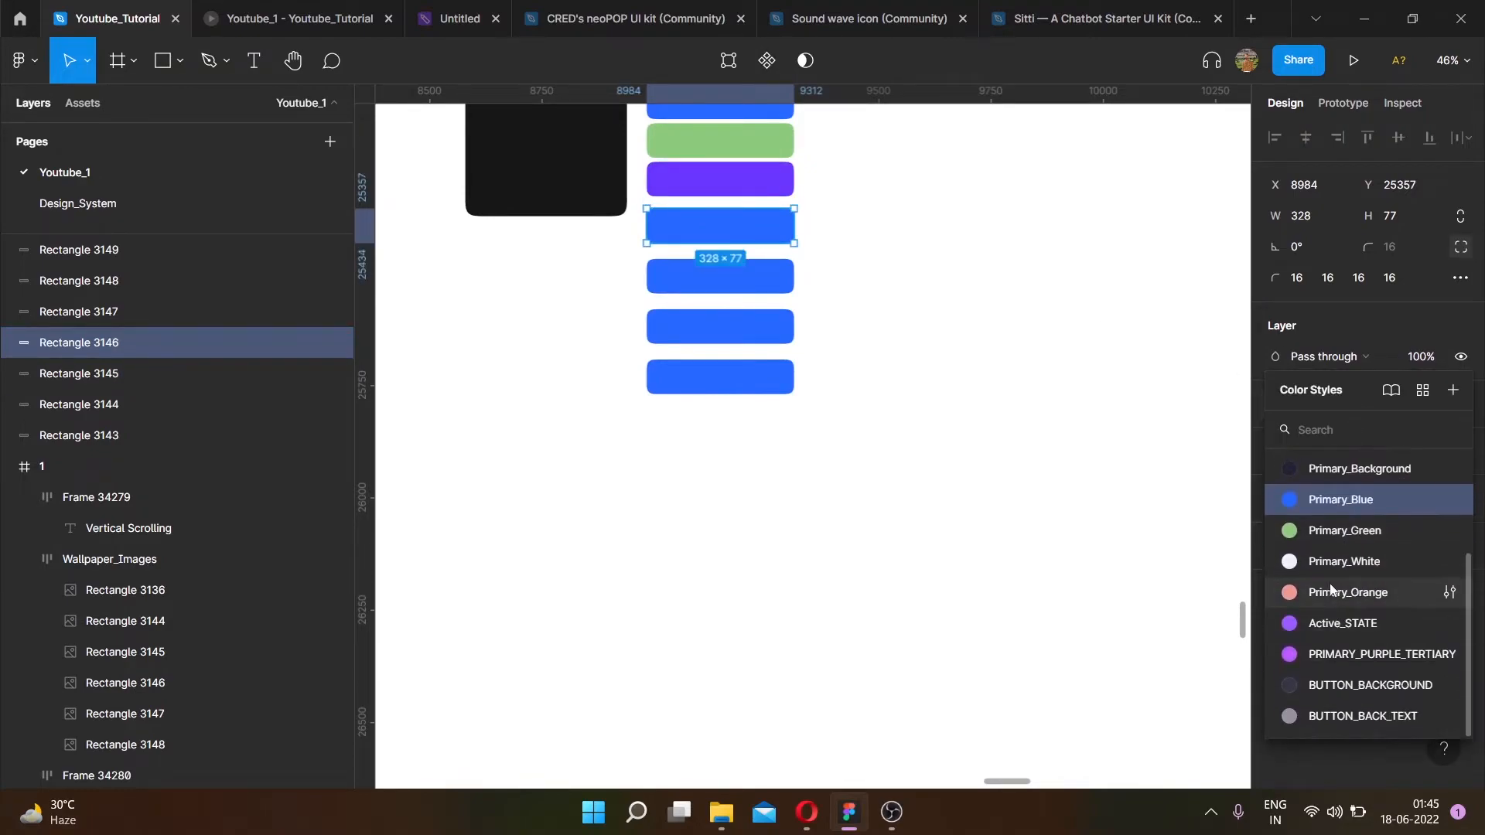
click(1336, 623)
- Change the fifth rectangle's fill style to Primary_White
click(769, 277)
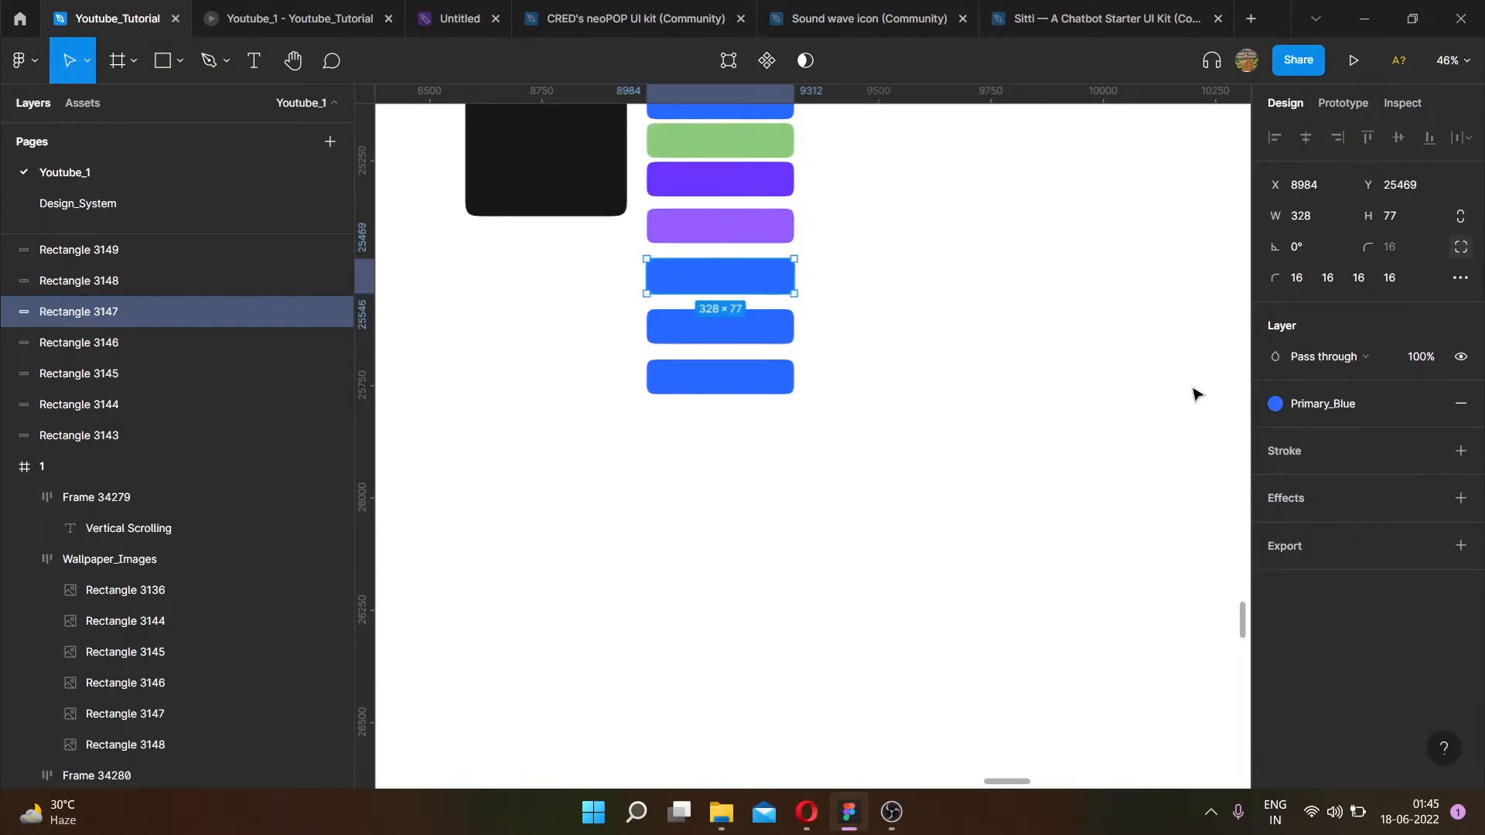
click(1340, 402)
scroll(1404, 632, down, 3)
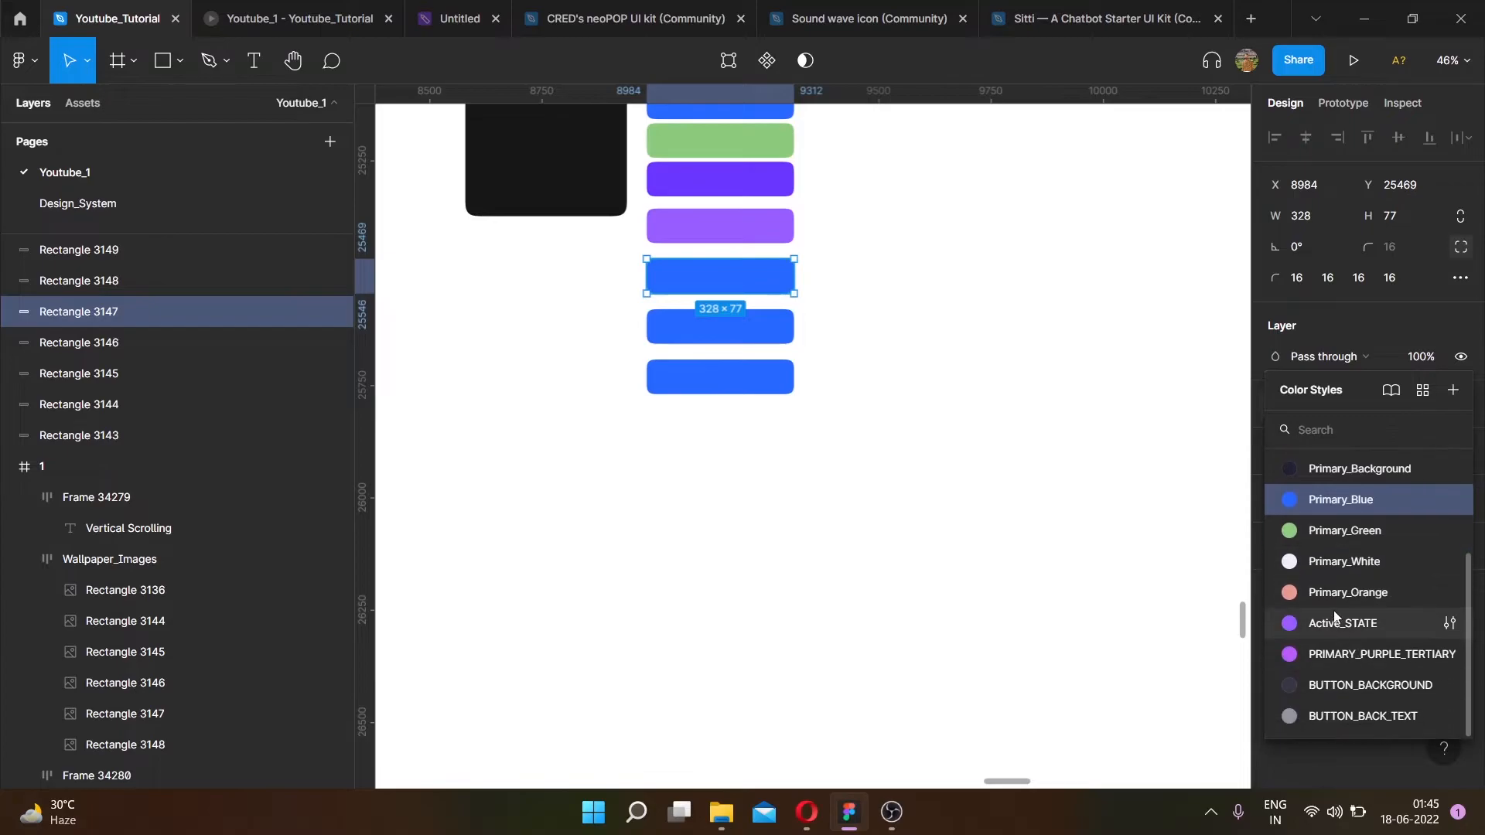
click(1328, 563)
- Change the sixth rectangle's fill style to Primary_Orange
click(763, 331)
click(1324, 407)
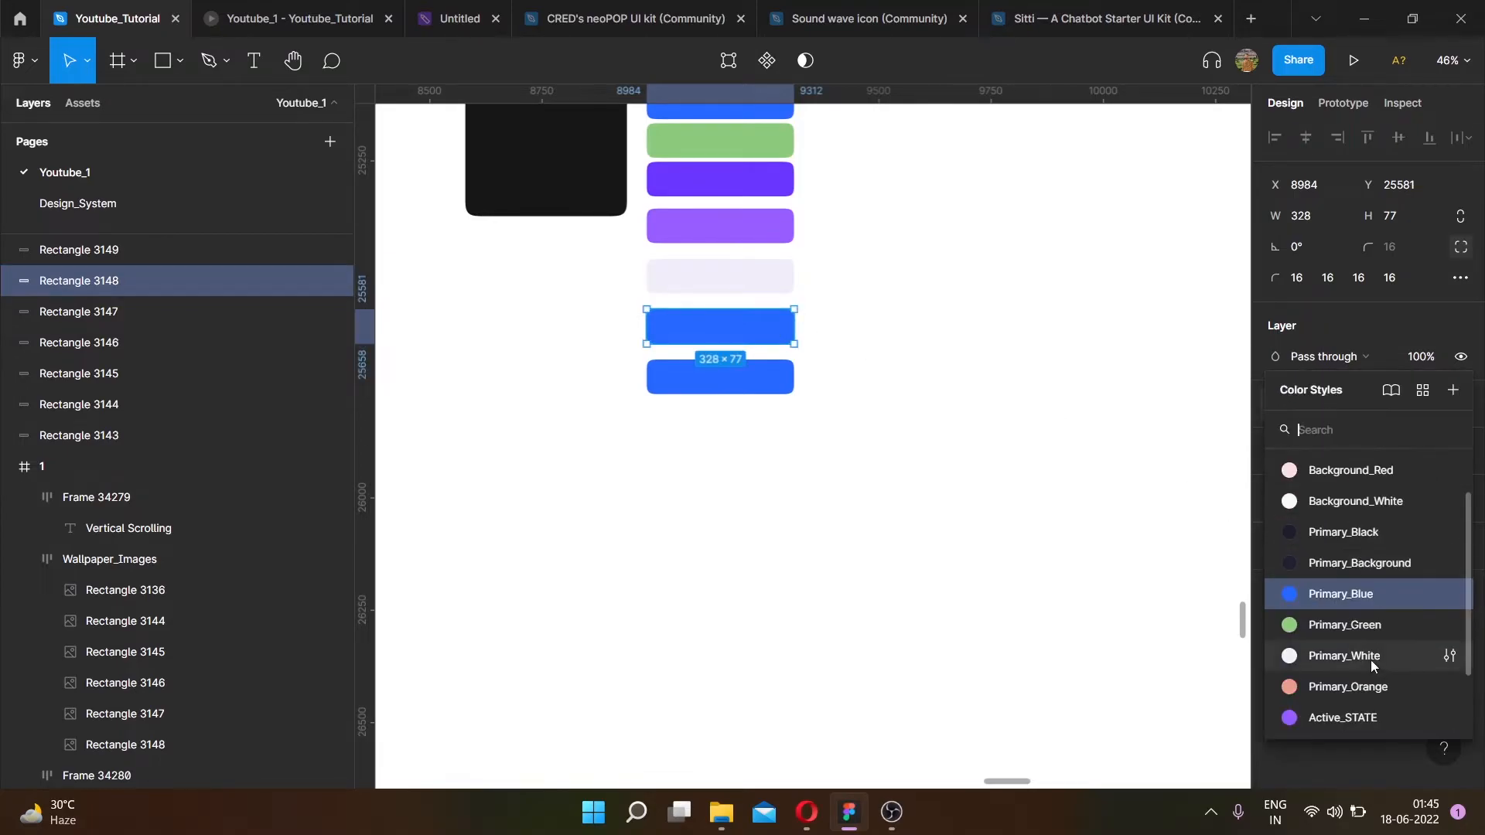
scroll(1321, 619, down, 3)
click(1348, 592)
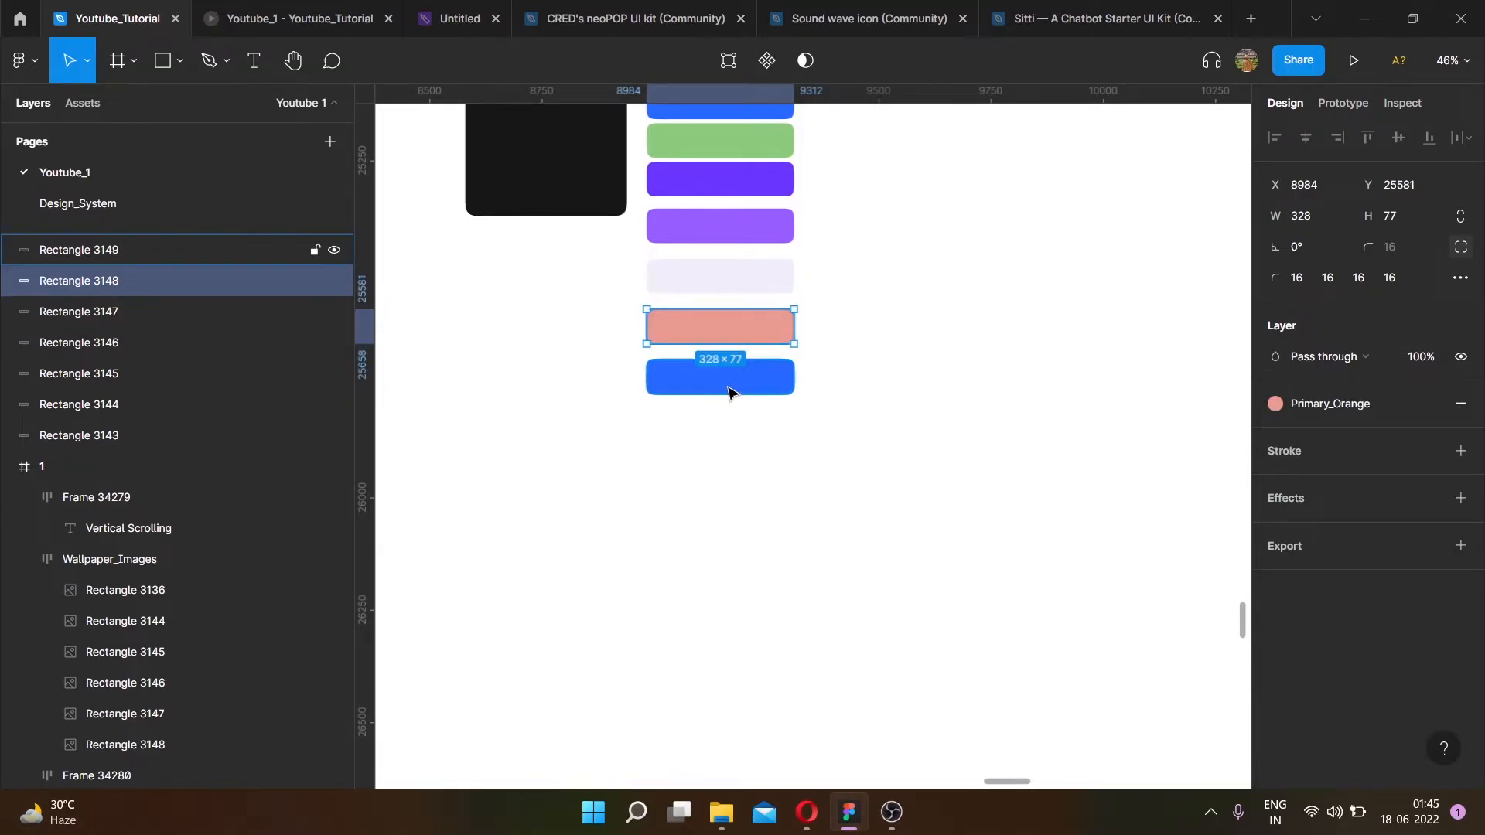
- Change the seventh rectangle's fill style to BUTTON_BACK_TEXT
click(731, 387)
click(1332, 405)
scroll(1350, 650, down, 3)
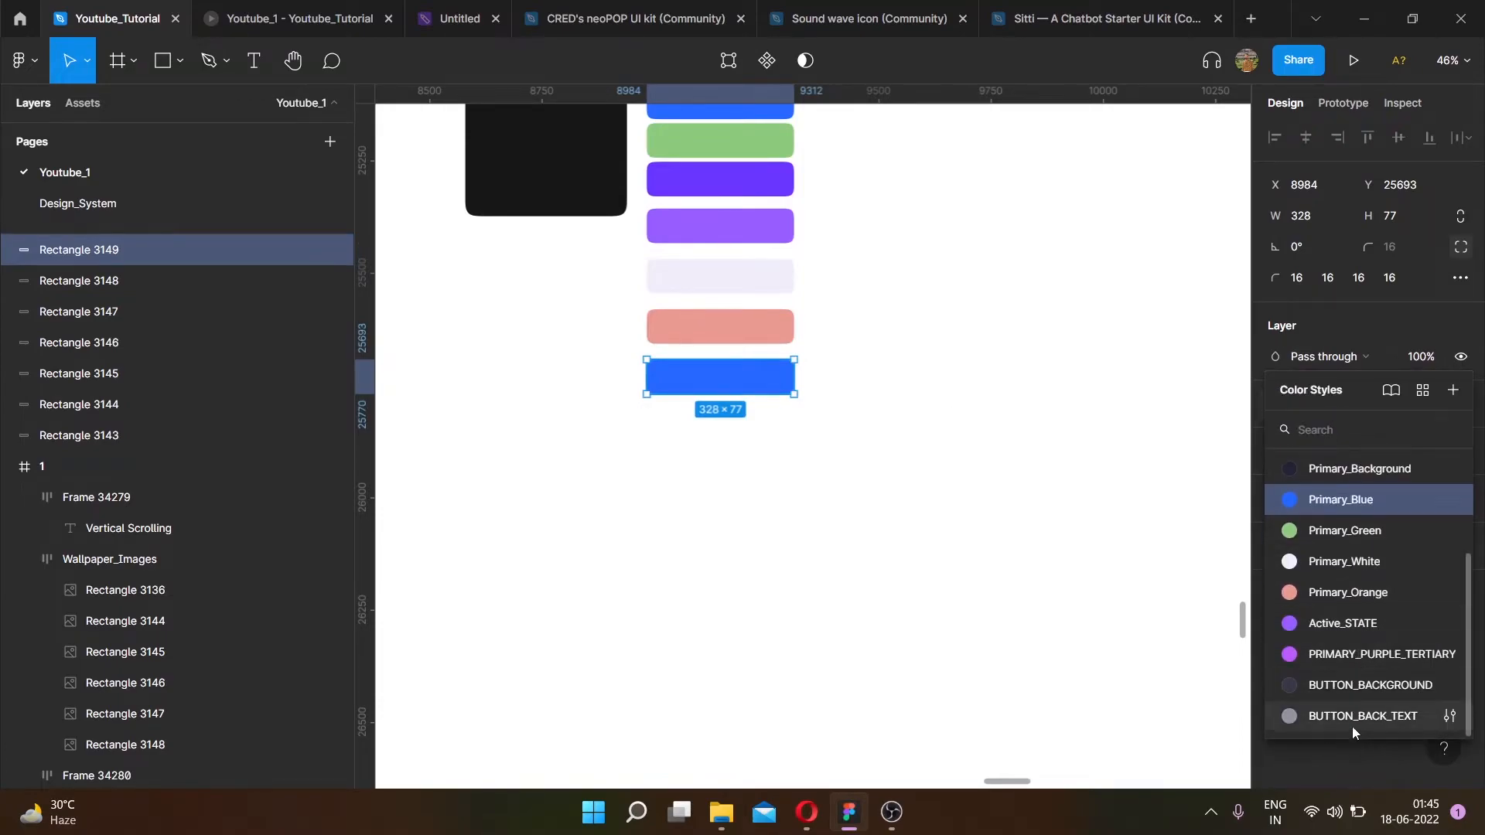
click(1350, 716)
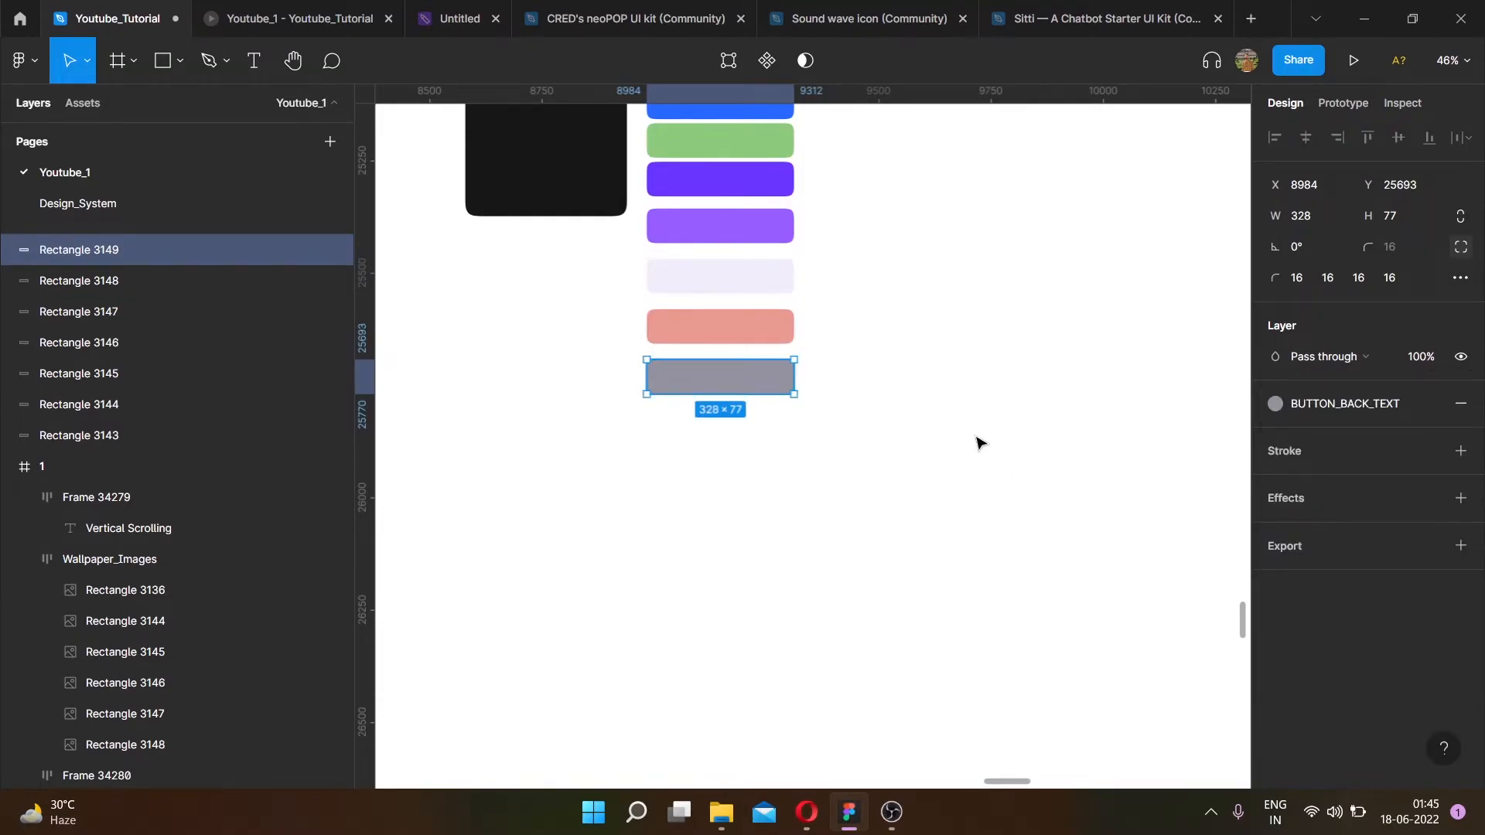
- Select all seven rectangles, tidy them into an evenly spaced column, and set their spacing to 16
click(981, 441)
scroll(756, 373, up, 1)
scroll(774, 386, up, 5)
scroll(750, 193, down, 4)
scroll(756, 199, up, 2)
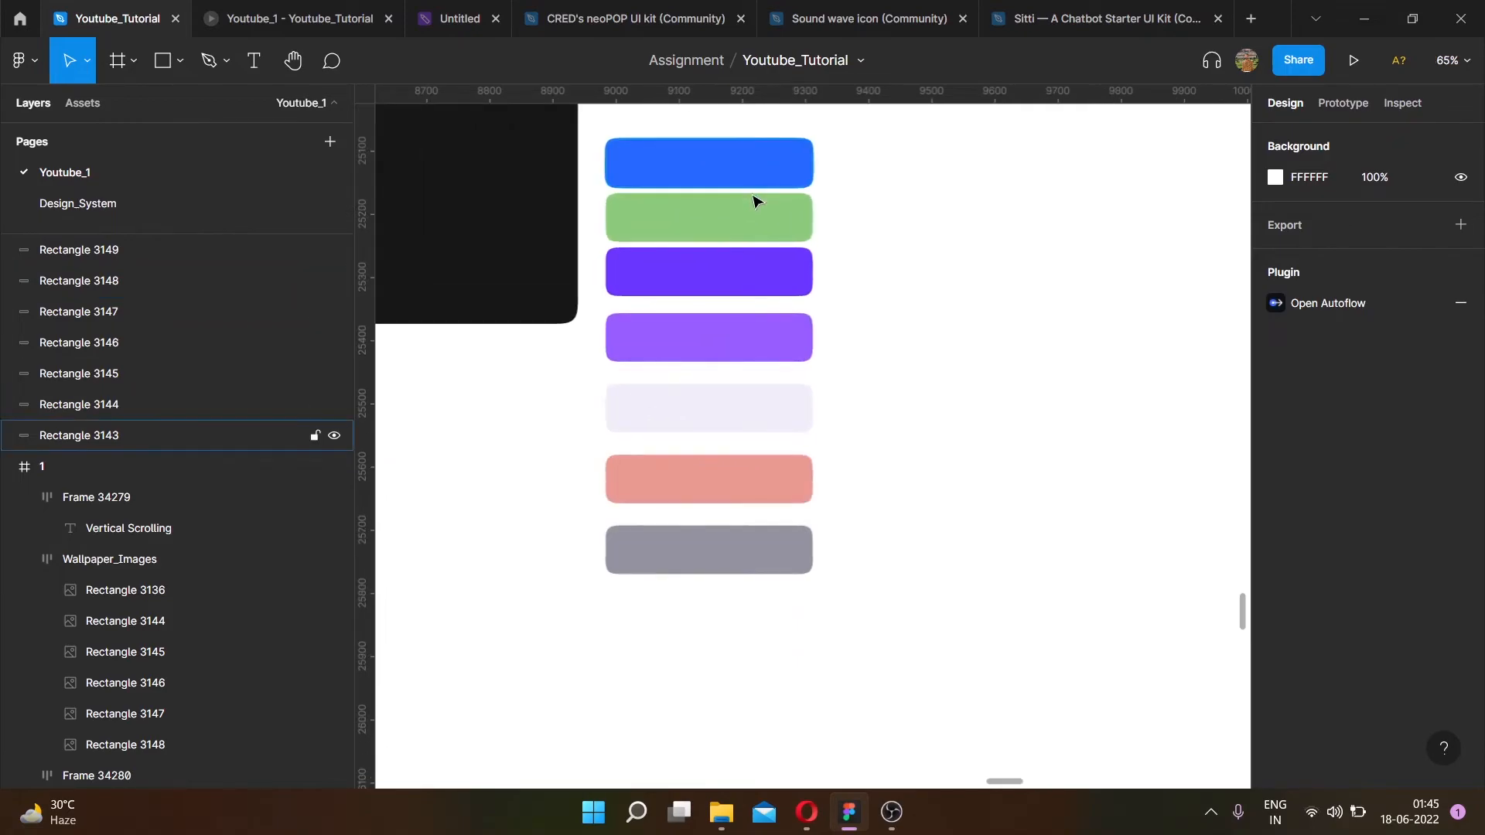
drag(865, 559, 612, 353)
scroll(650, 329, down, 1)
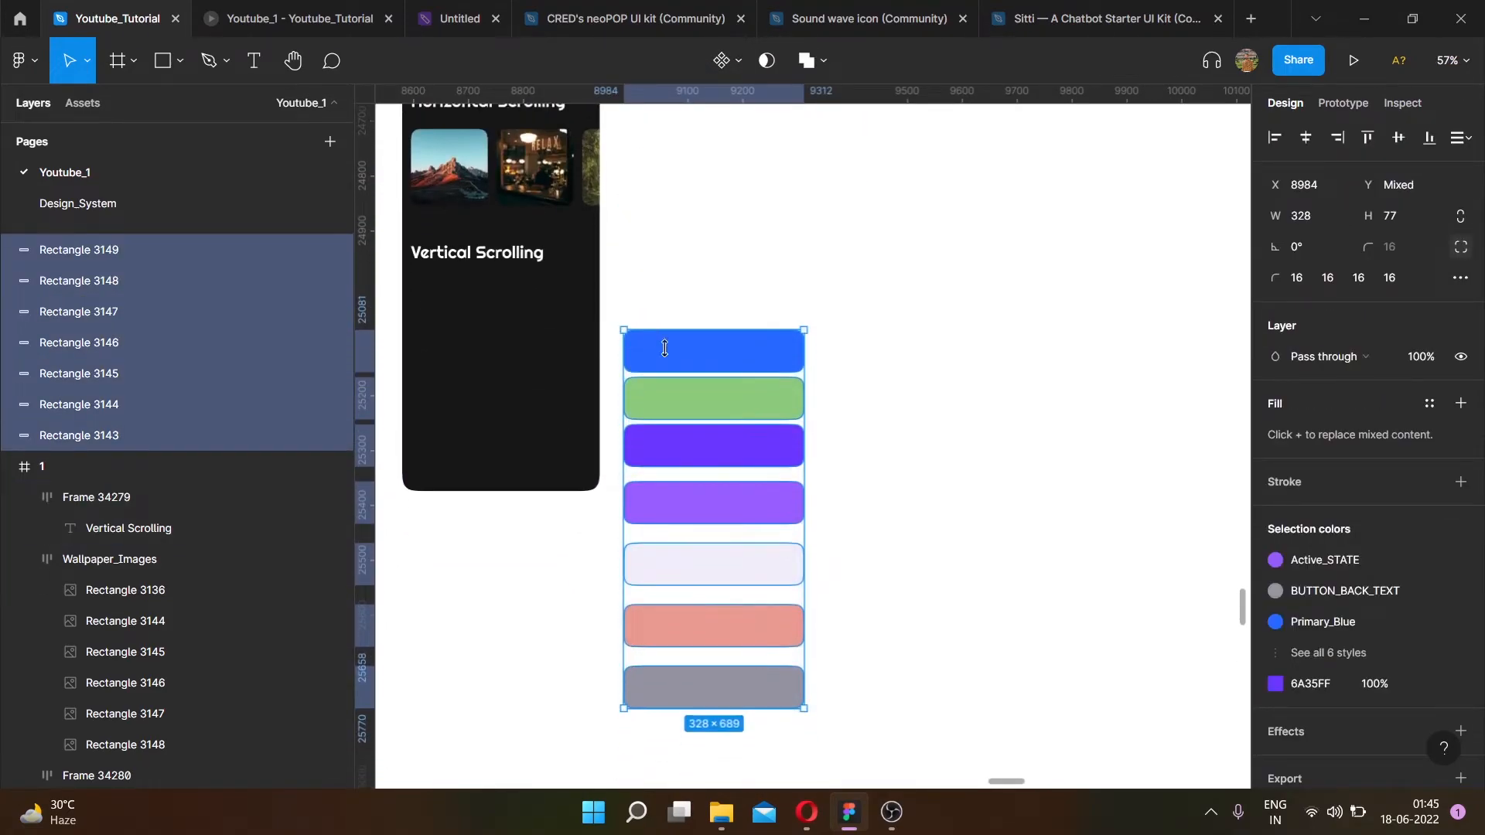
click(1459, 137)
click(1224, 182)
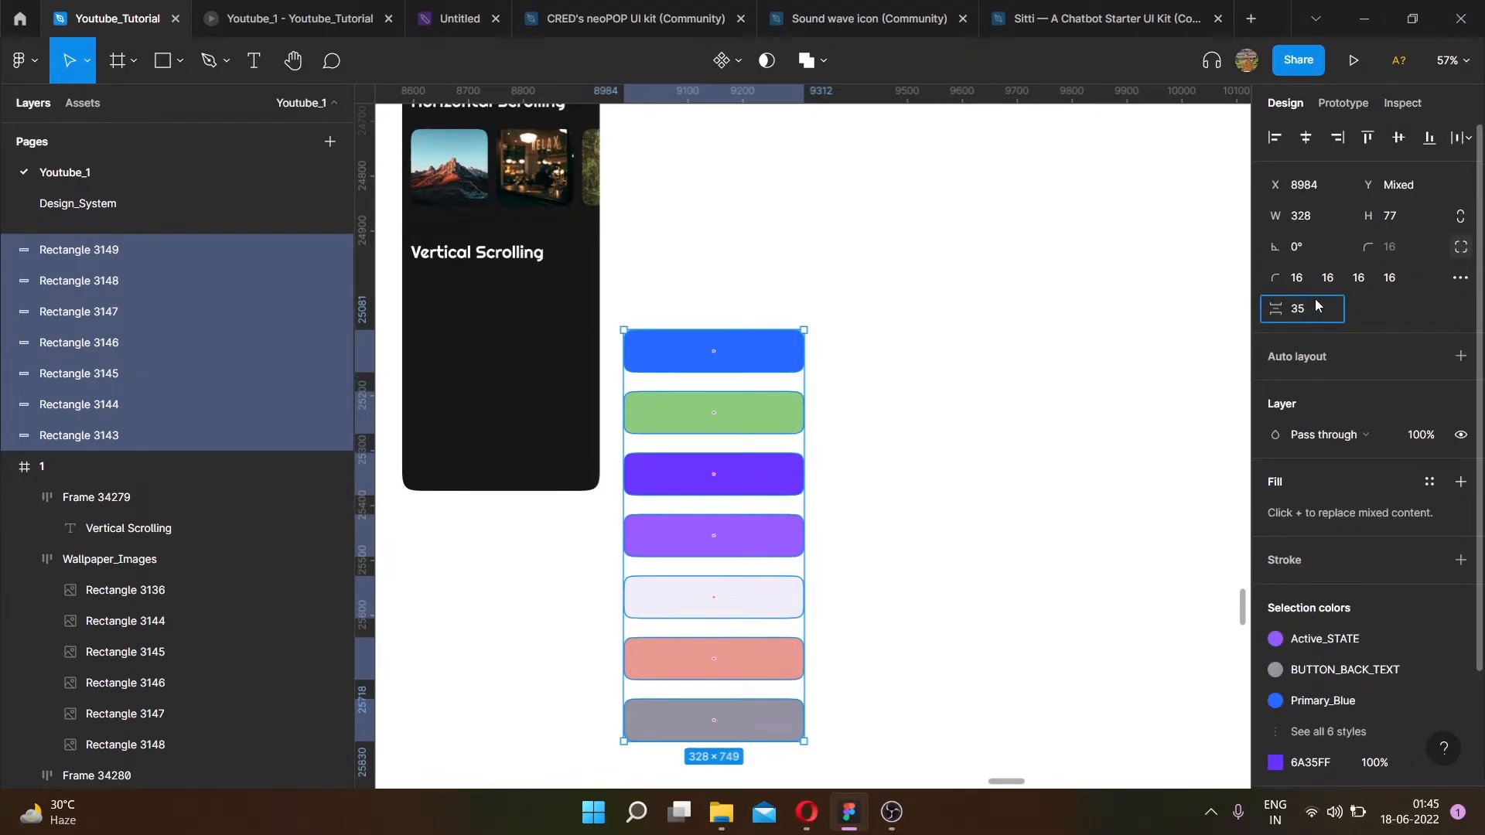
click(1306, 310)
text(16)
key(Return)
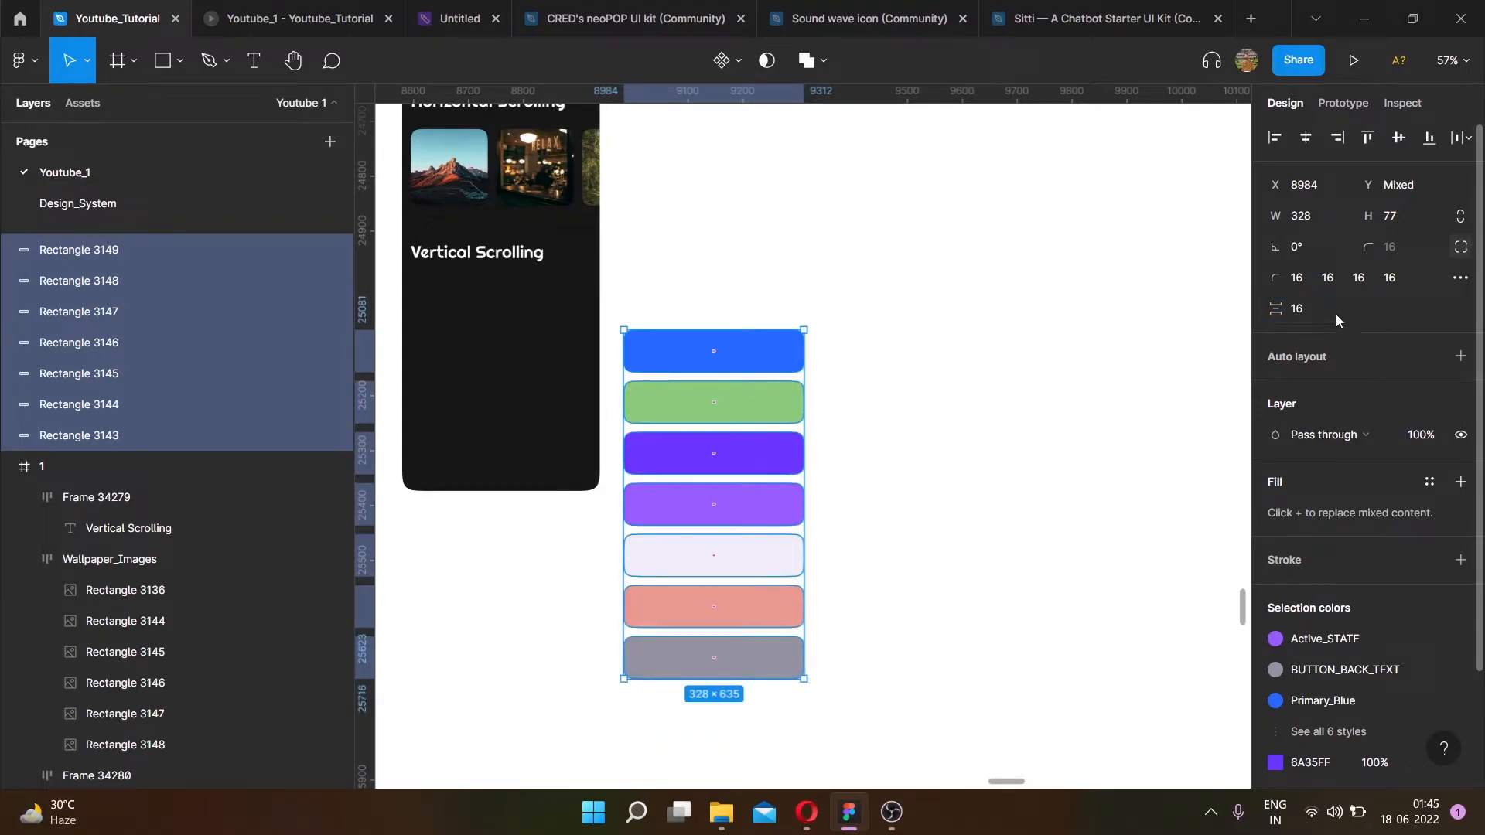
text(24)
key(Return)
click(1325, 311)
text(16)
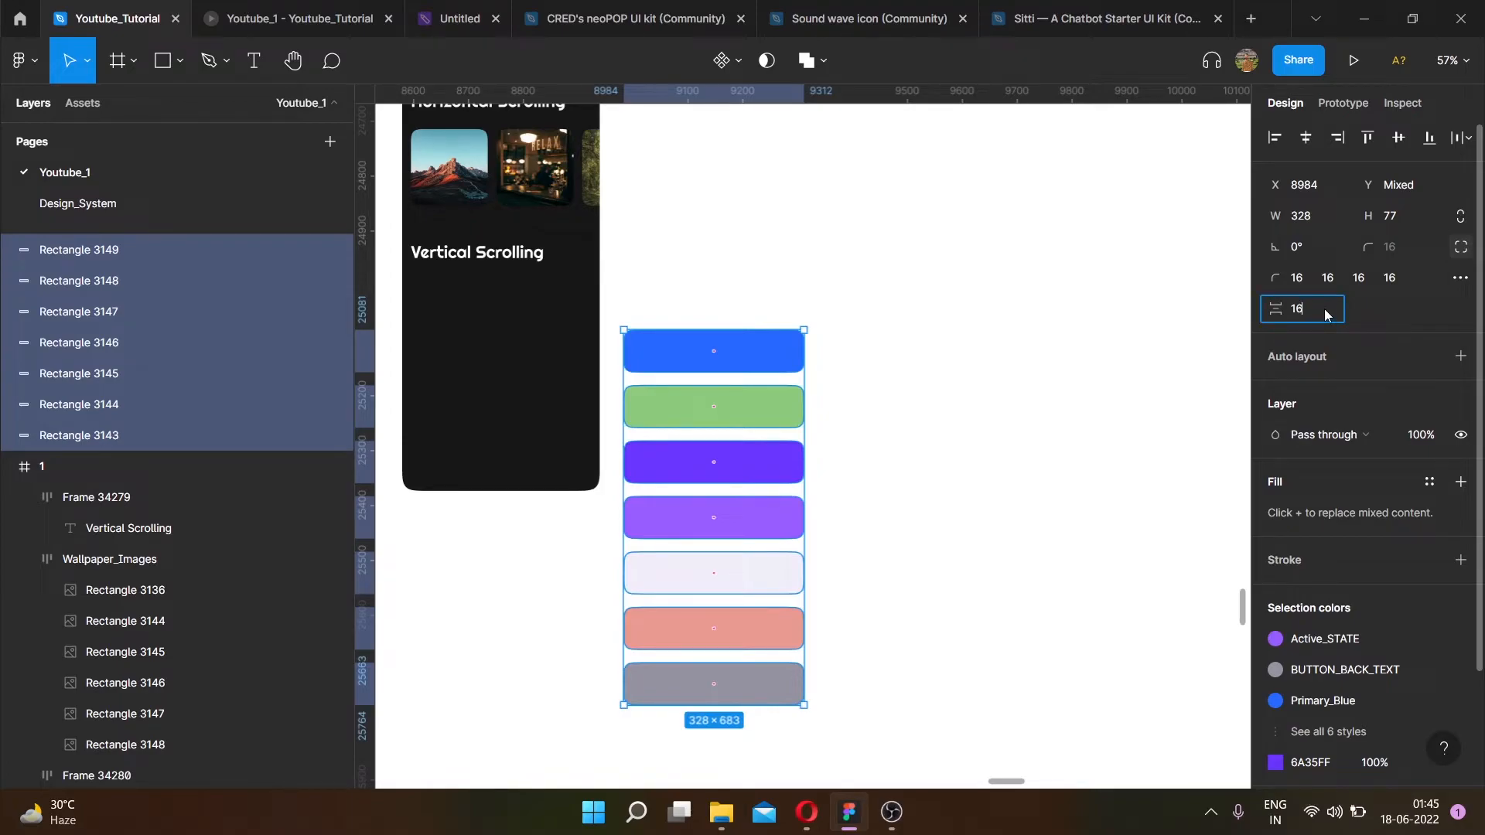
key(Return)
- Group the seven colored rectangles together
scroll(889, 341, down, 1)
scroll(773, 355, left, 1)
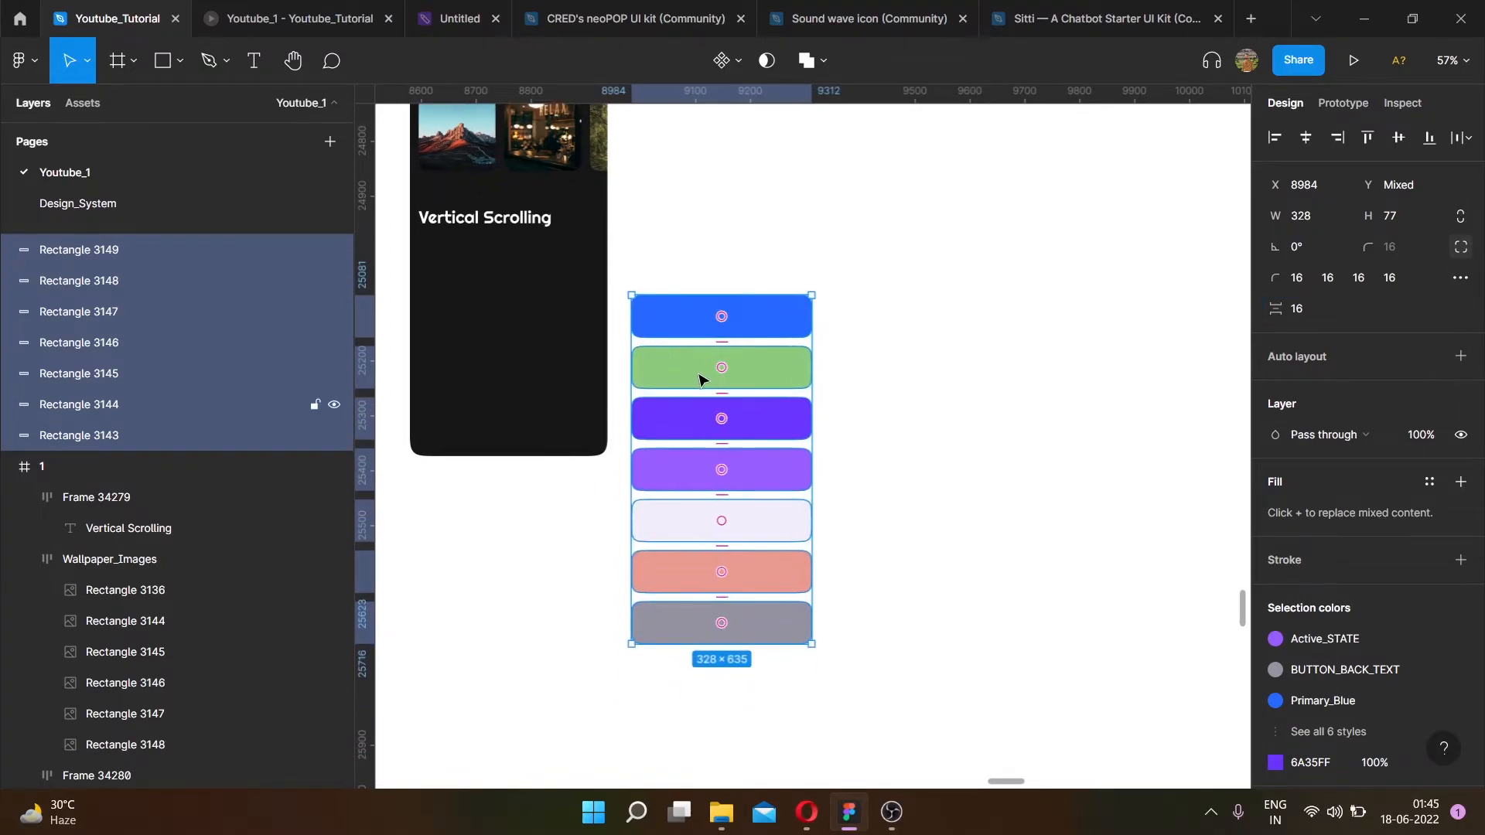
scroll(727, 403, up, 3)
scroll(782, 375, down, 2)
scroll(804, 369, up, 1)
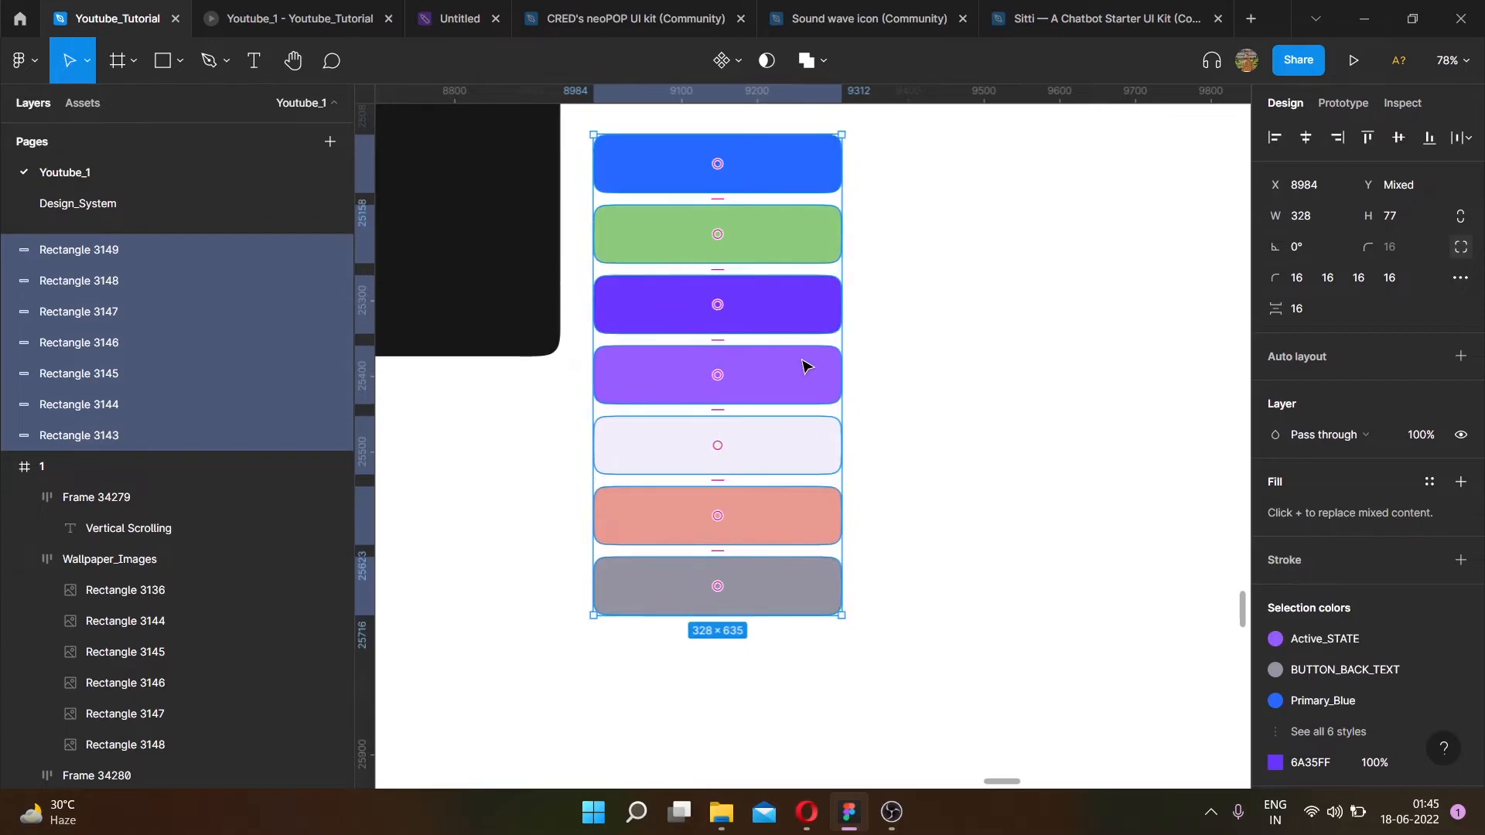
drag(1365, 329, 745, 349)
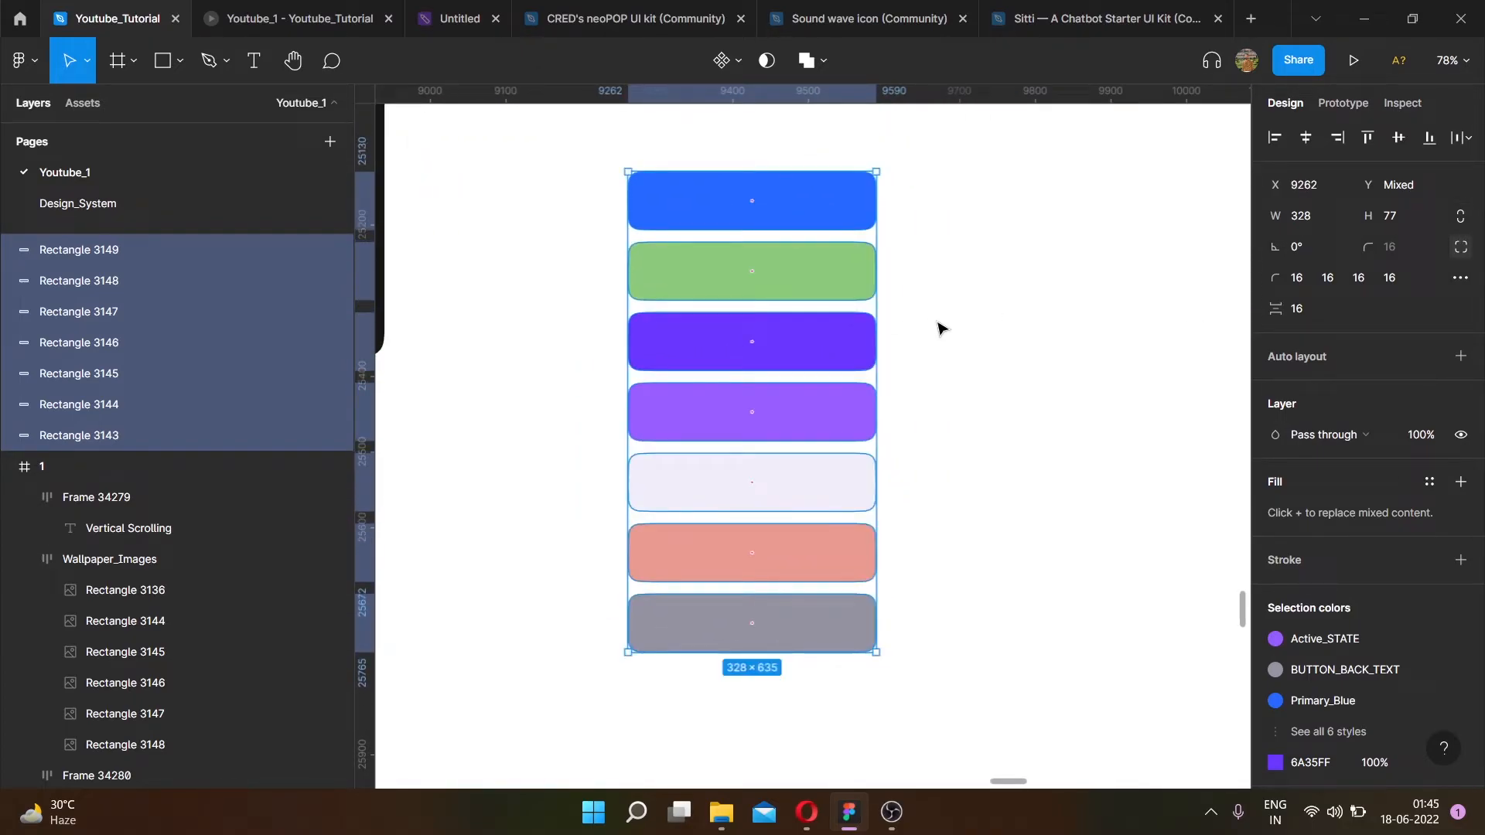
key(ctrl+g)
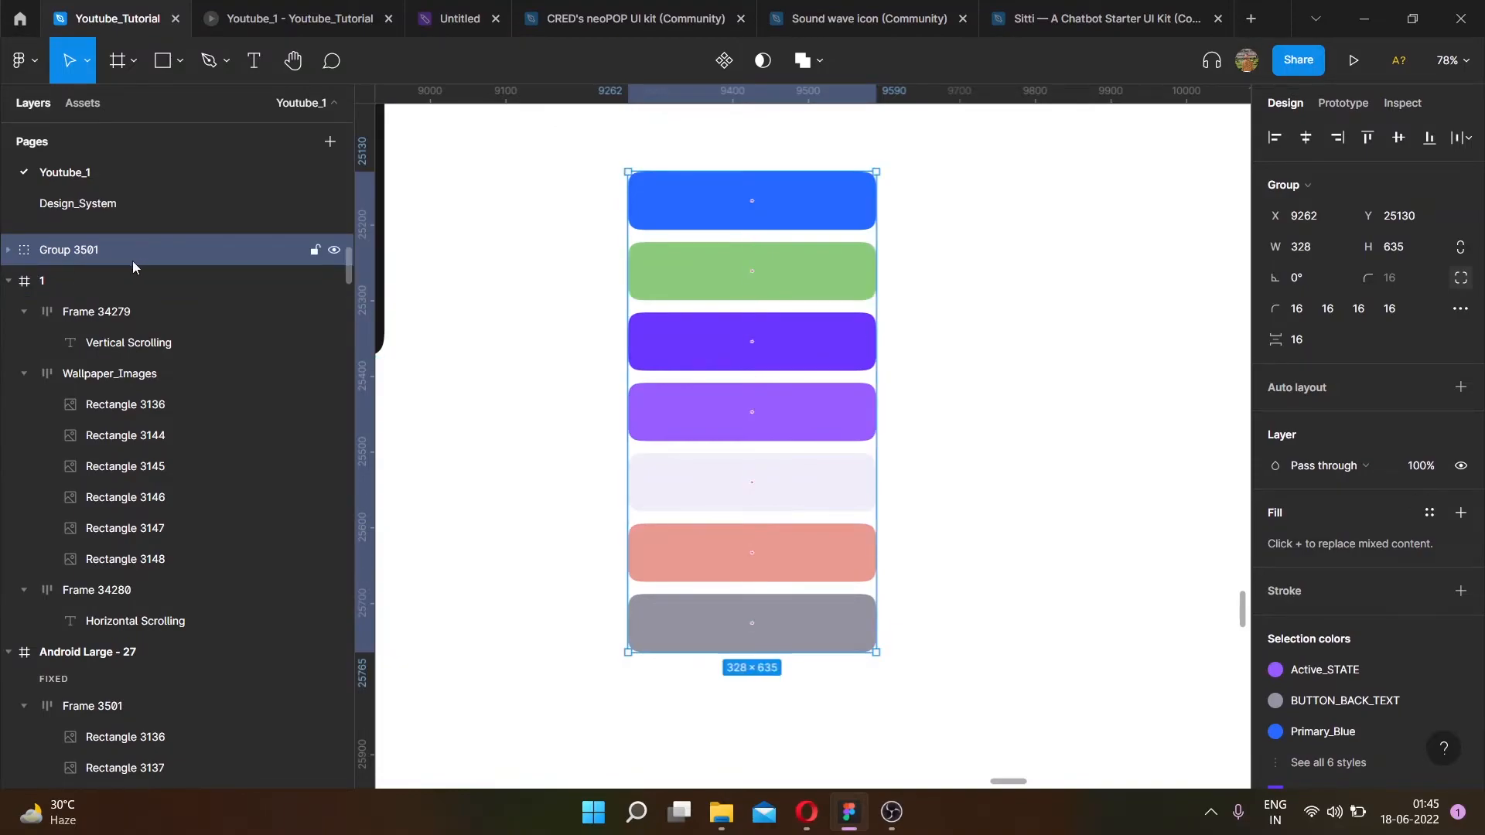
- Rename the group Vertical_Scrolling and convert it to an auto layout frame with 16 padding
double_click(86, 249)
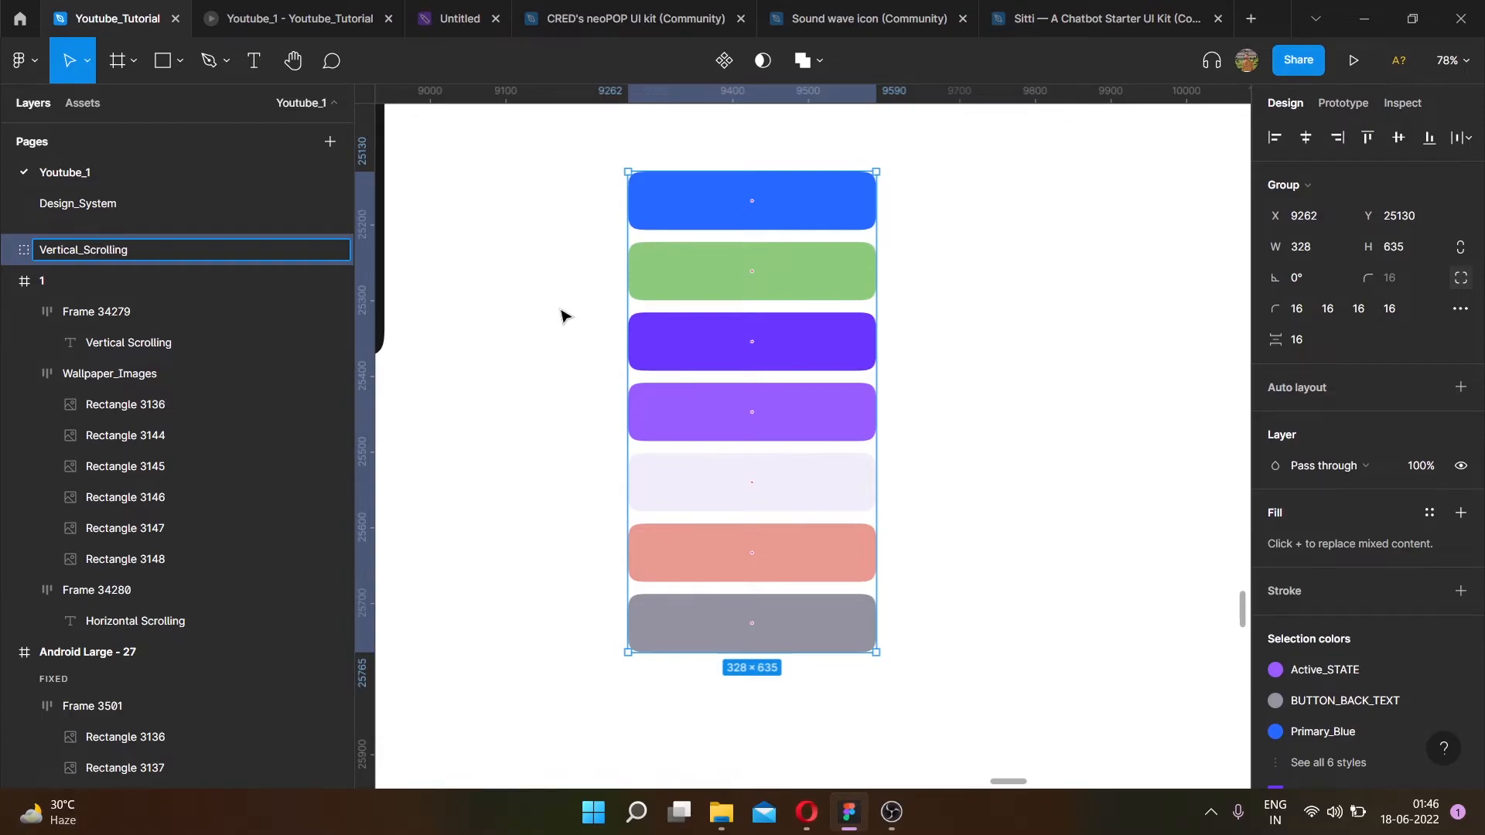
click(561, 316)
click(780, 411)
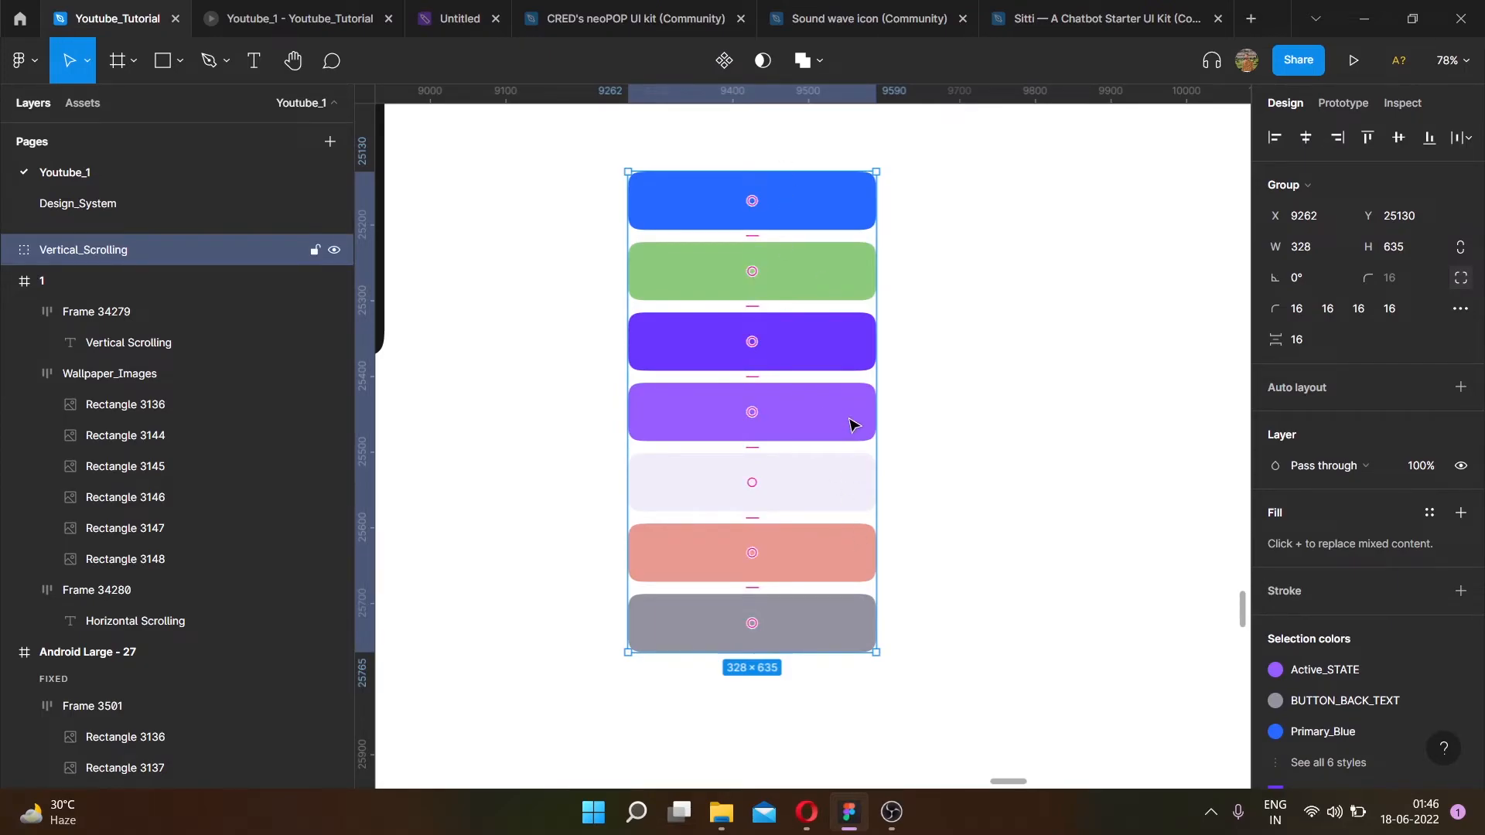
key(shift+a)
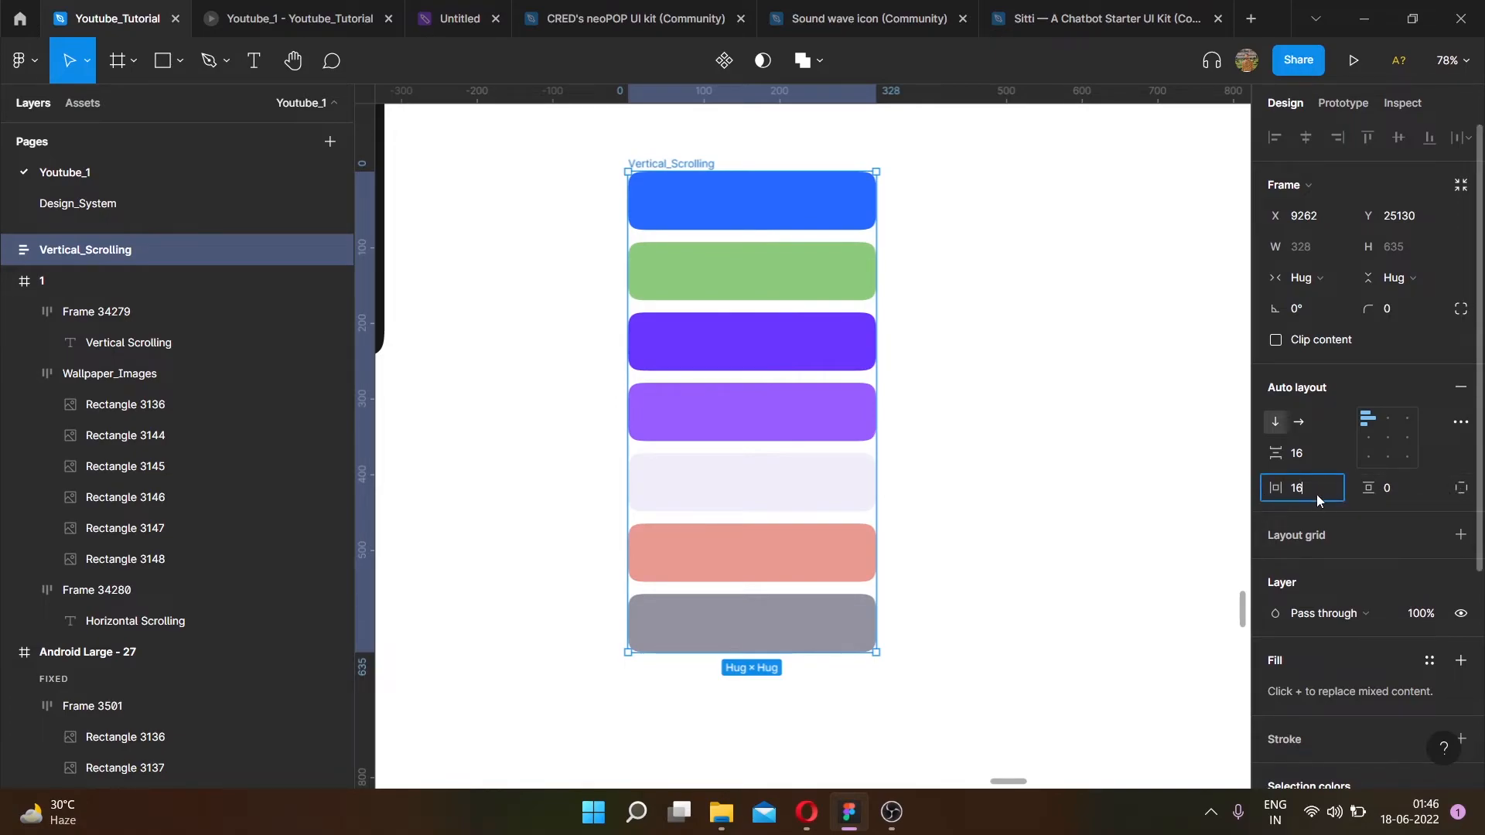
click(1405, 489)
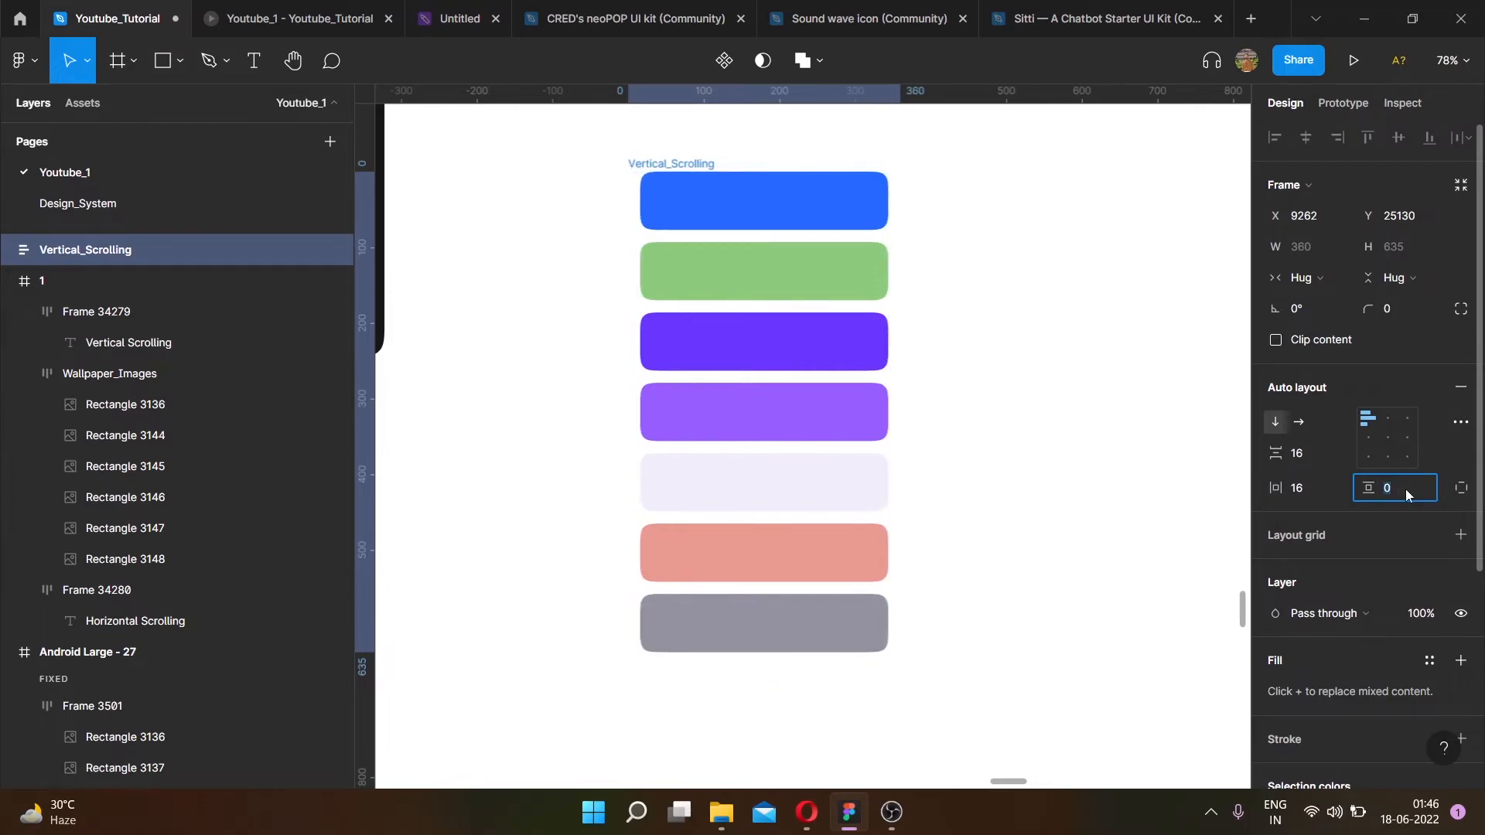
text(16)
key(Return)
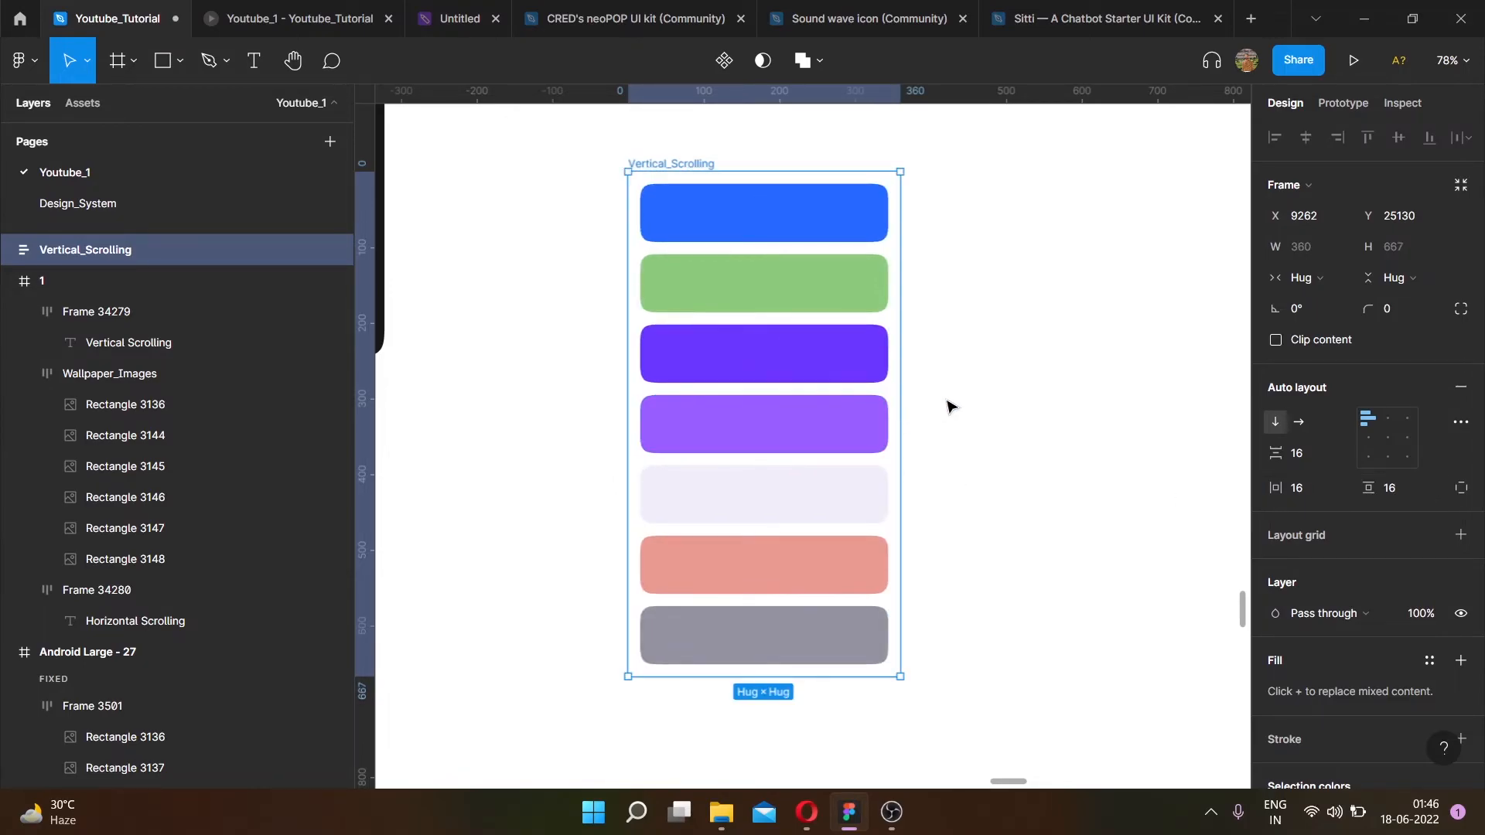
- Move the Vertical_Scrolling frame into frame 1 just below the Vertical Scrolling title
scroll(967, 410, down, 5)
drag(910, 400, 898, 338)
scroll(838, 175, up, 10)
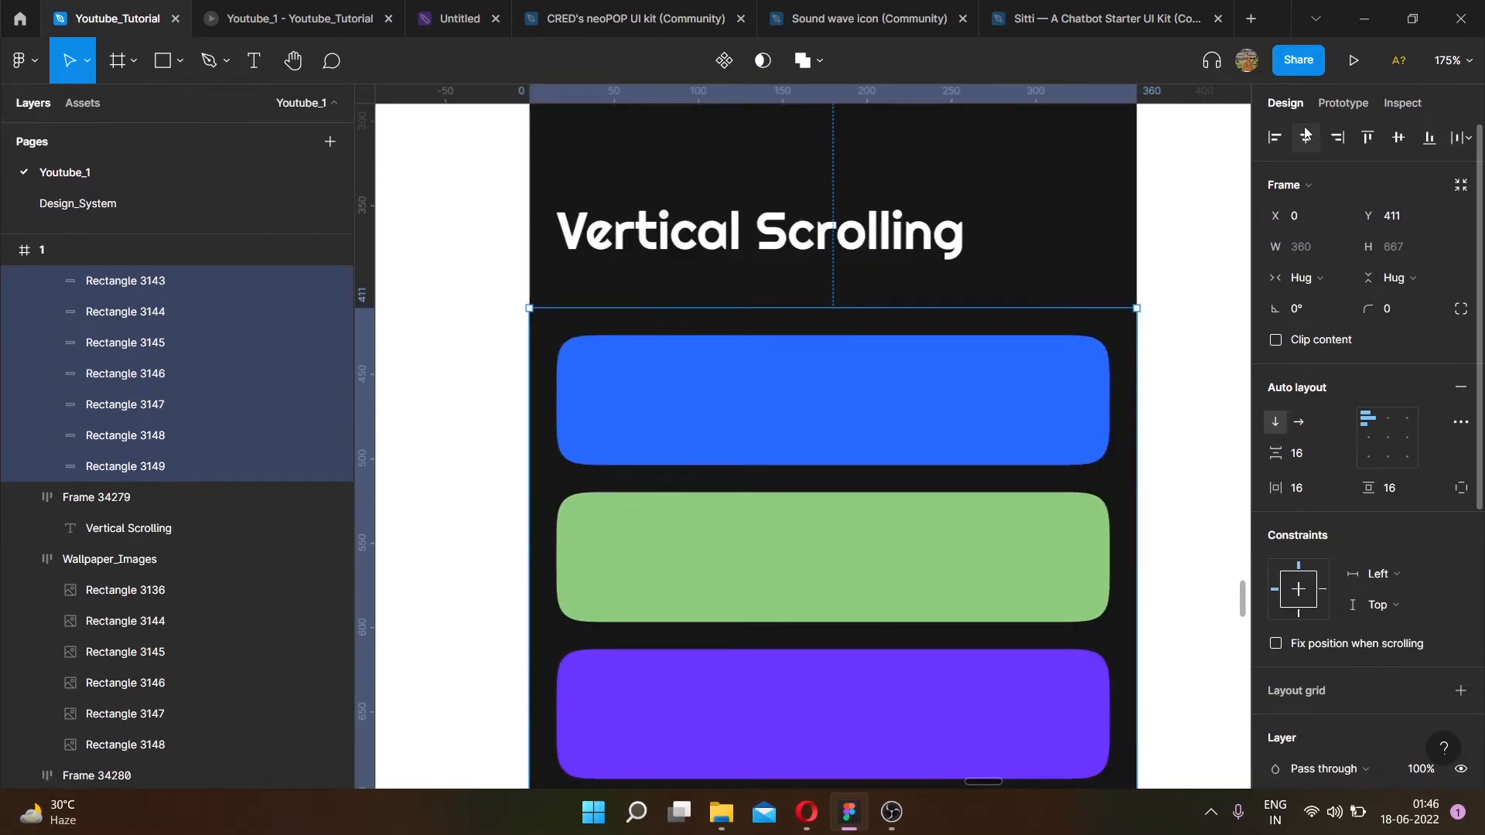
scroll(796, 261, down, 1)
mouse_move(796, 344)
mouse_down()
mouse_move(796, 316)
mouse_move(799, 328)
mouse_up()
scroll(781, 294, down, 7)
click(1018, 317)
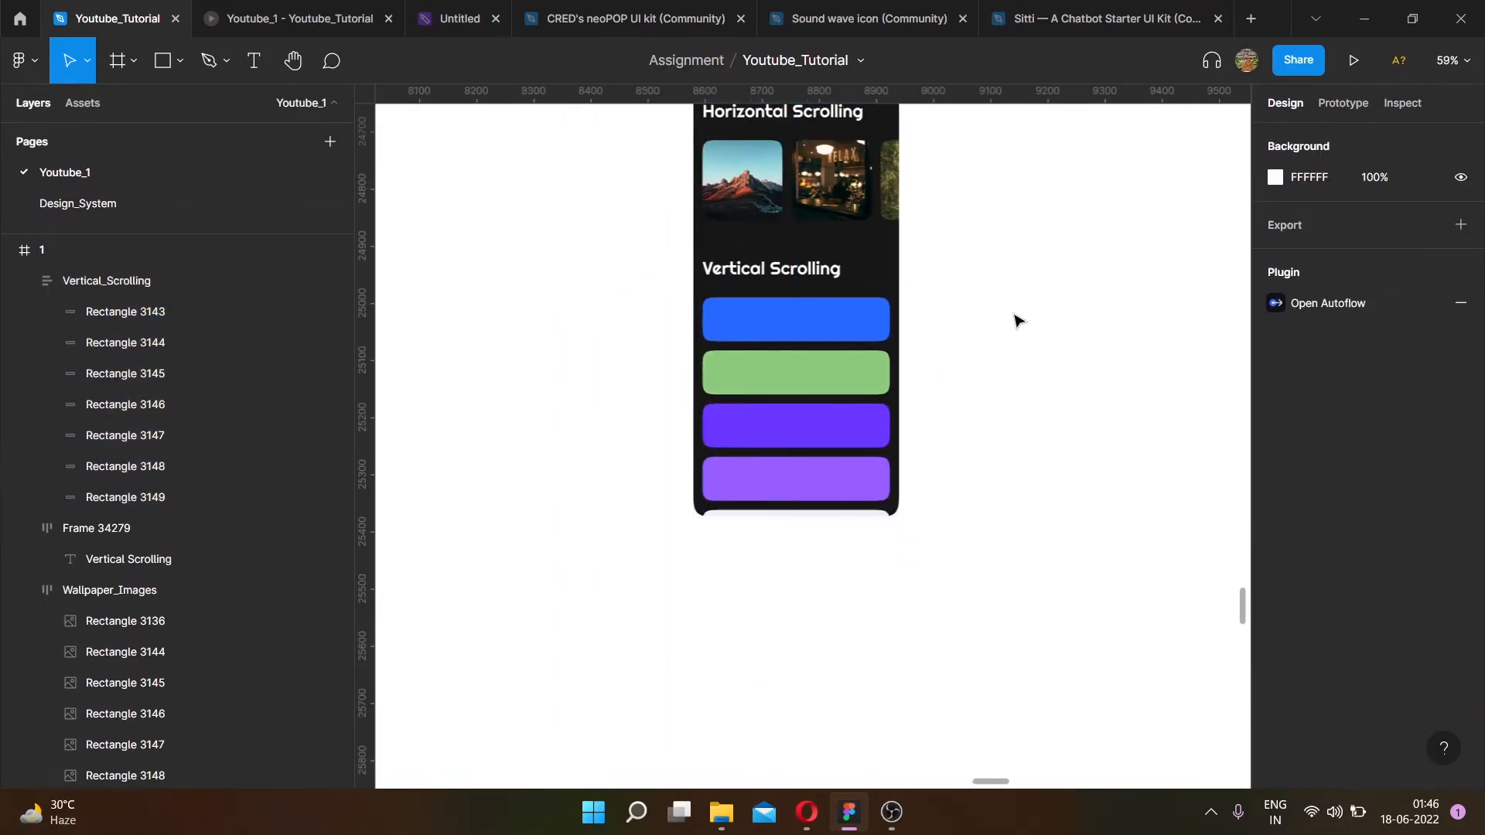
- Select frame 1, preview it in the prototype viewer, and return to the editor
scroll(1018, 317, up, 2)
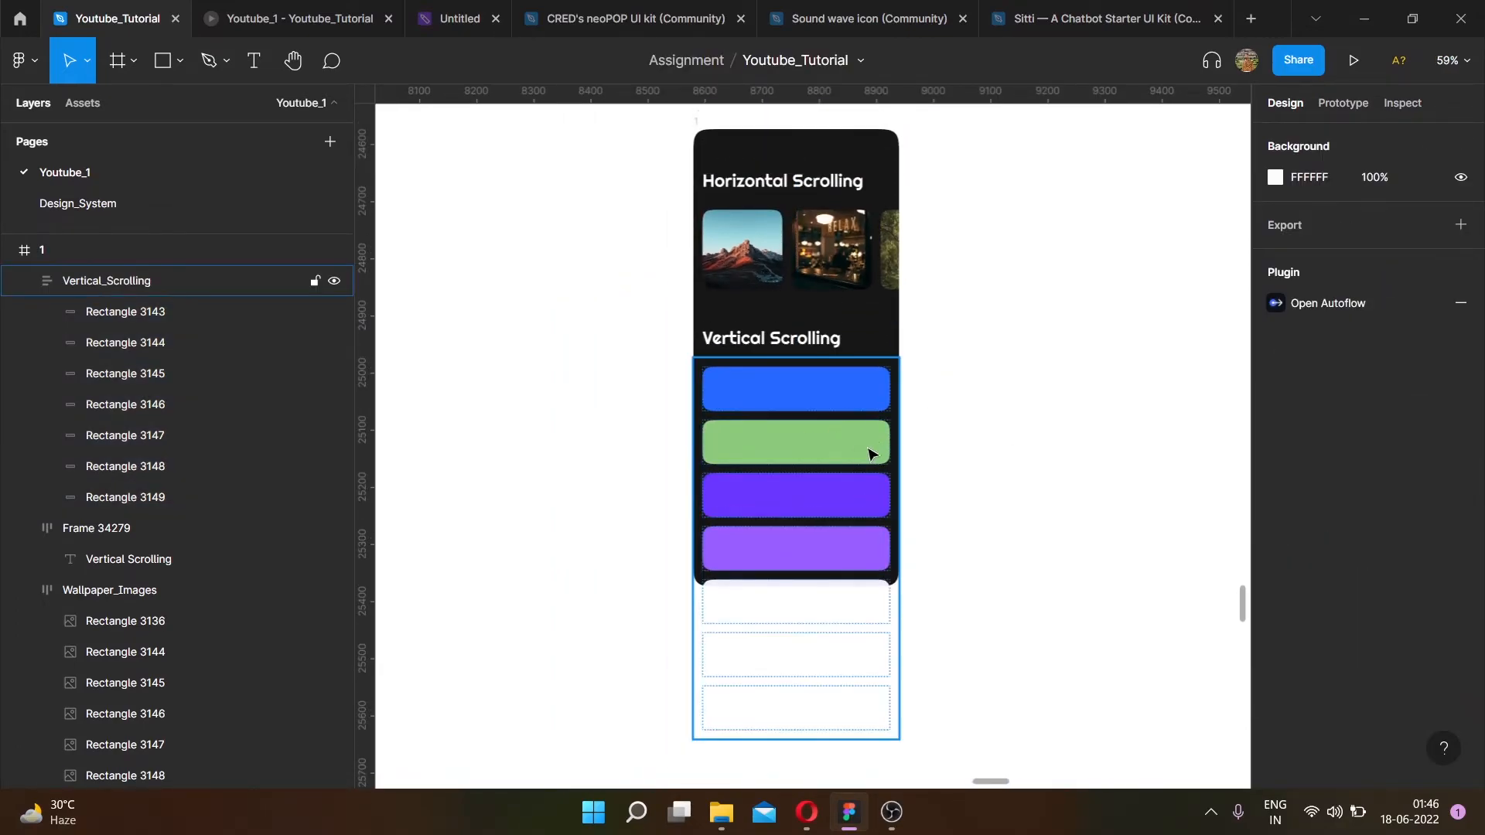
click(697, 122)
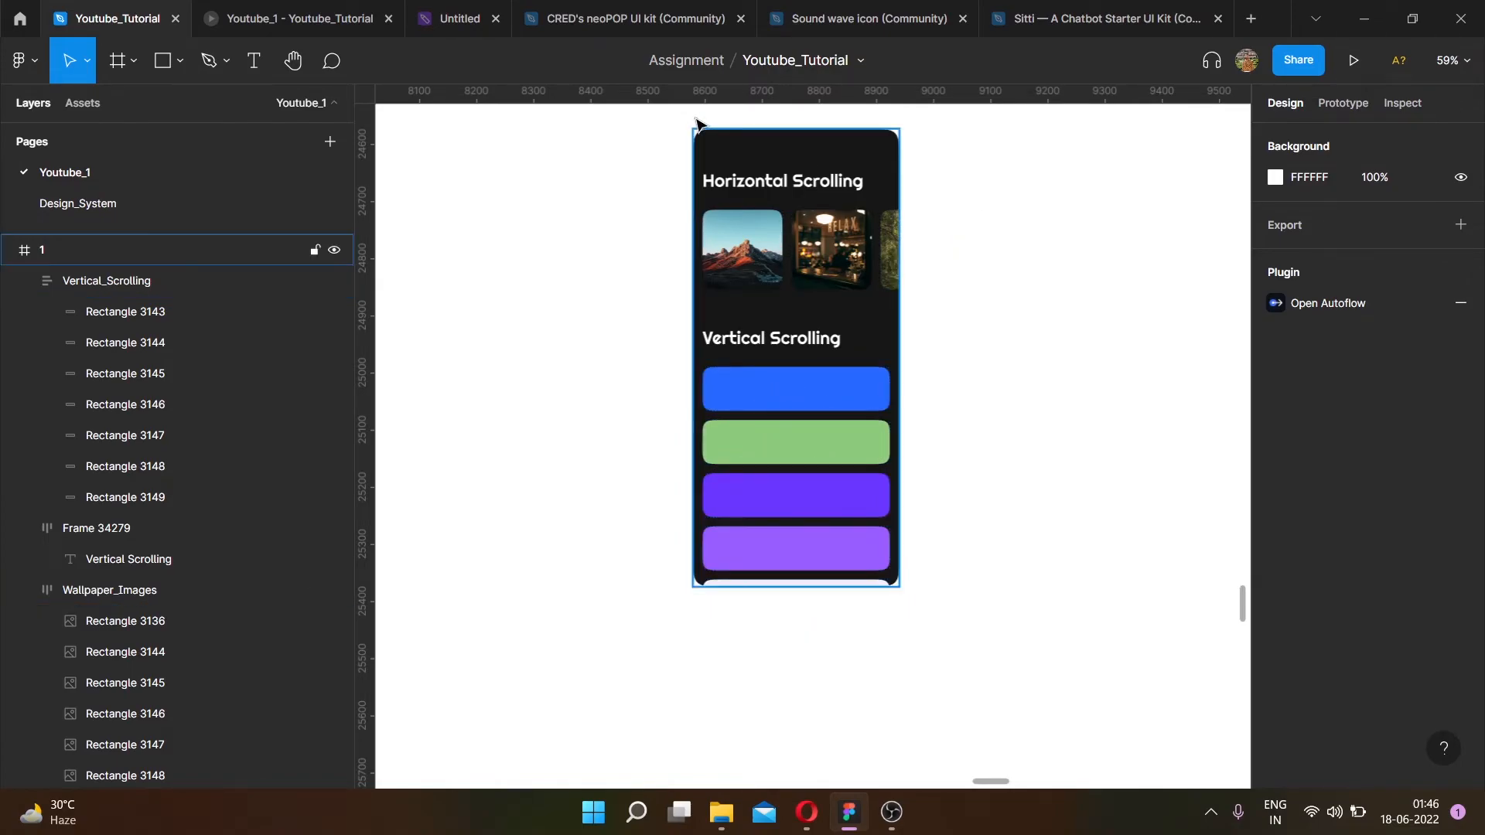
click(1354, 60)
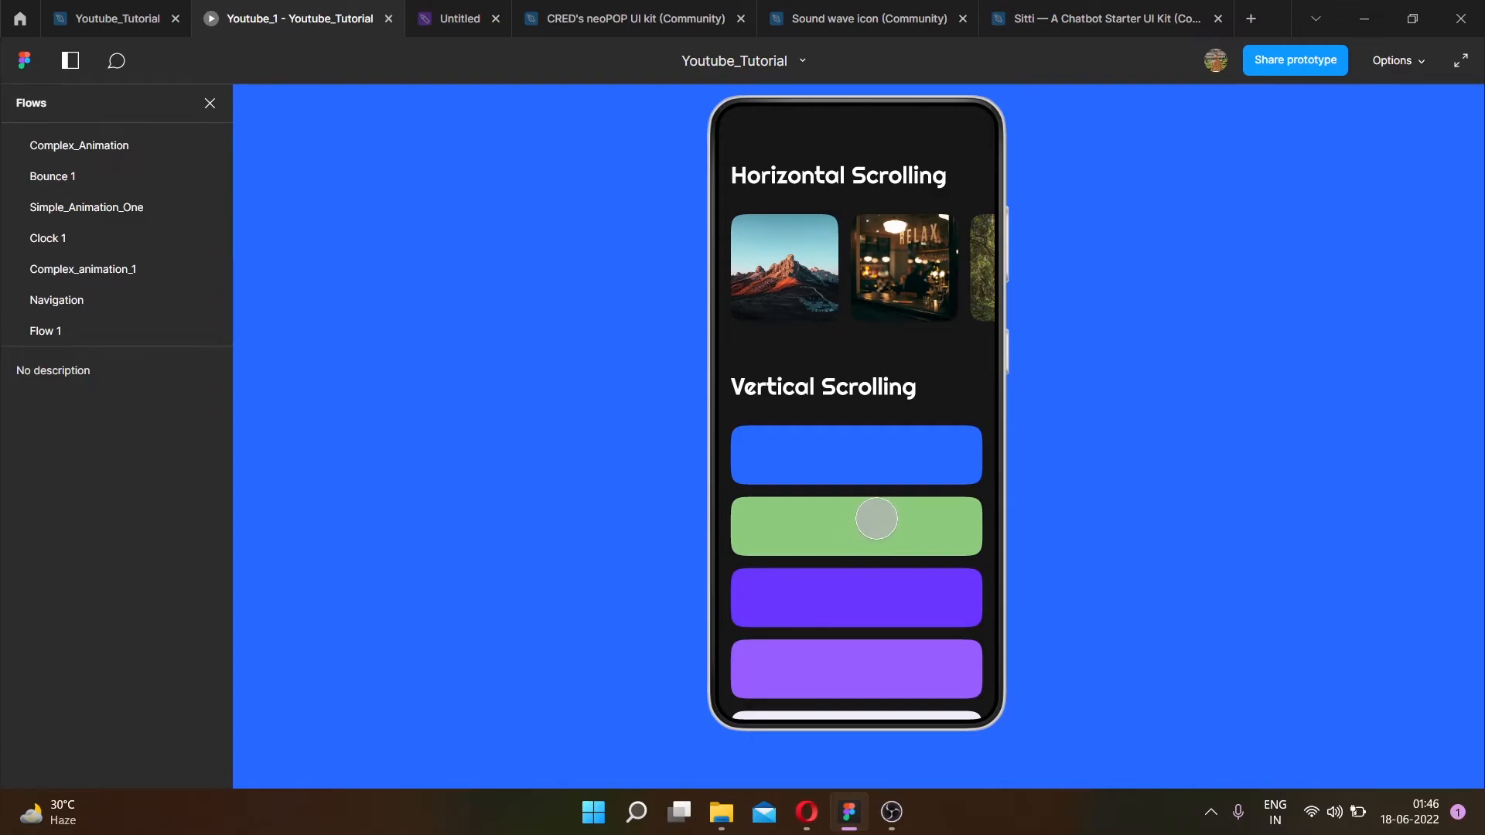
click(135, 18)
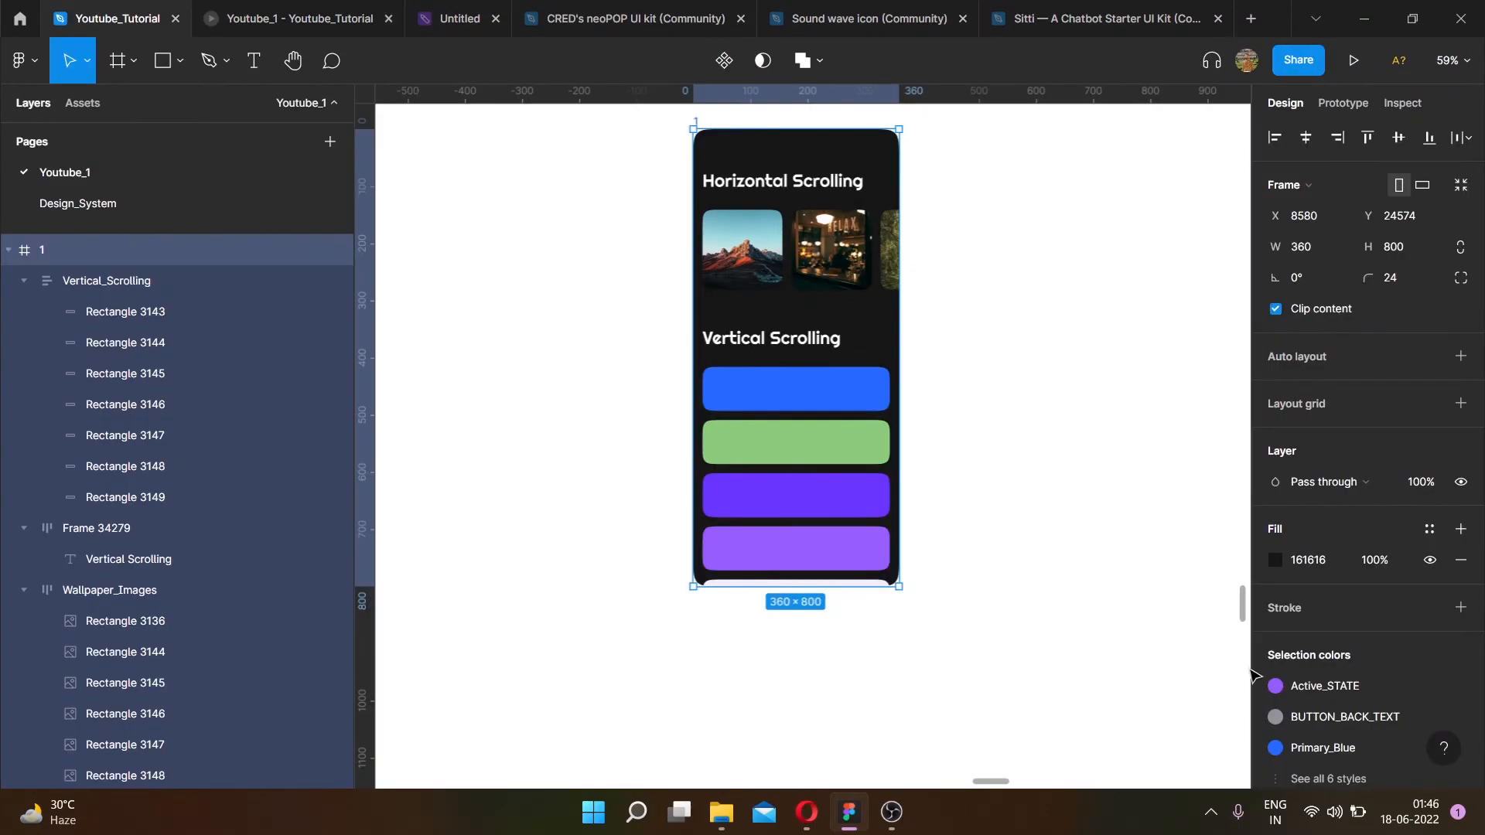
- Resize the Vertical_Scrolling frame's height to a fixed 400 and check it in the prototype viewer
click(877, 480)
scroll(915, 457, up, 5)
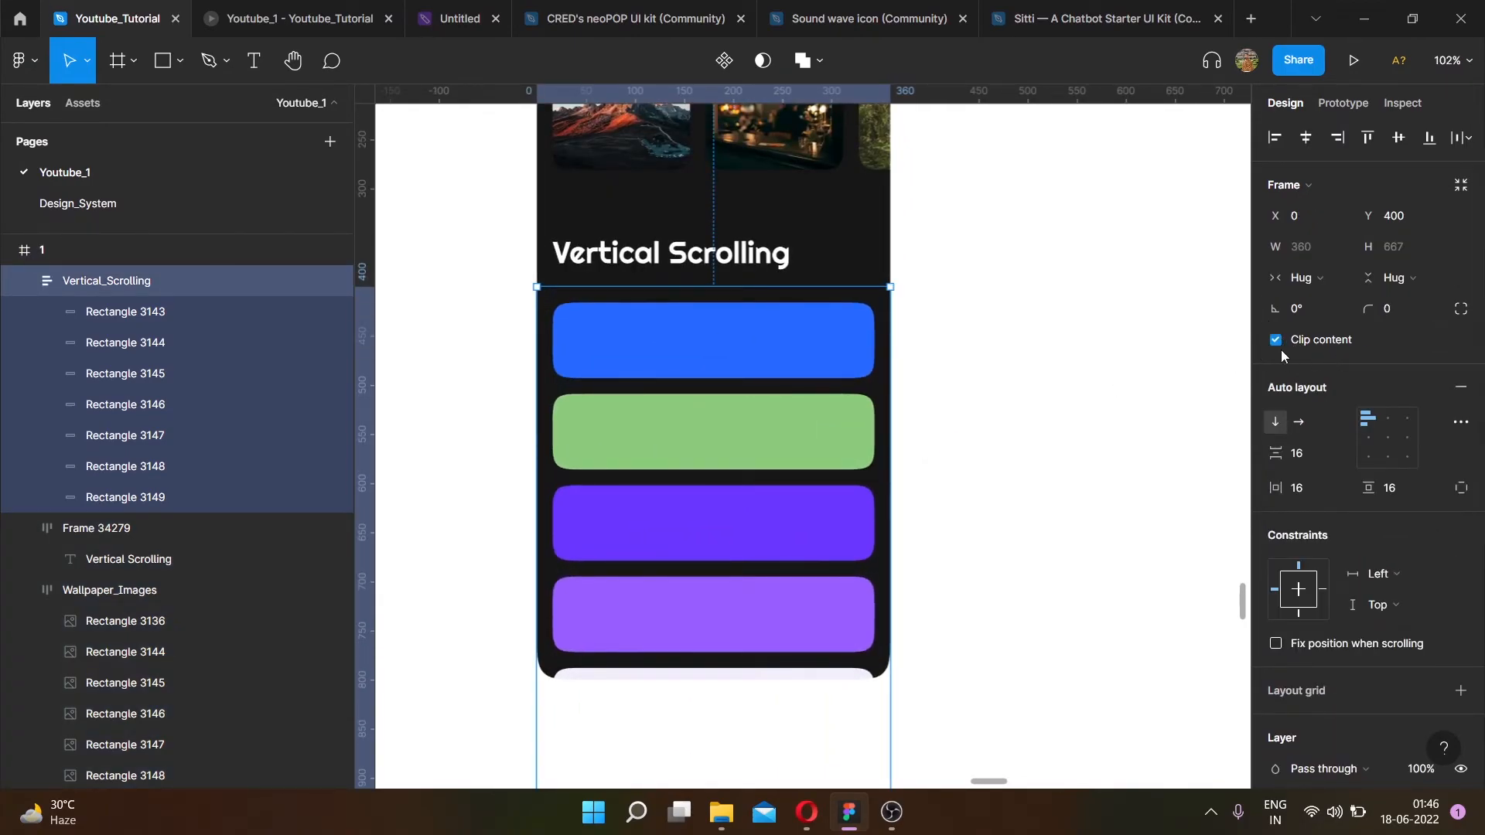
scroll(774, 367, down, 3)
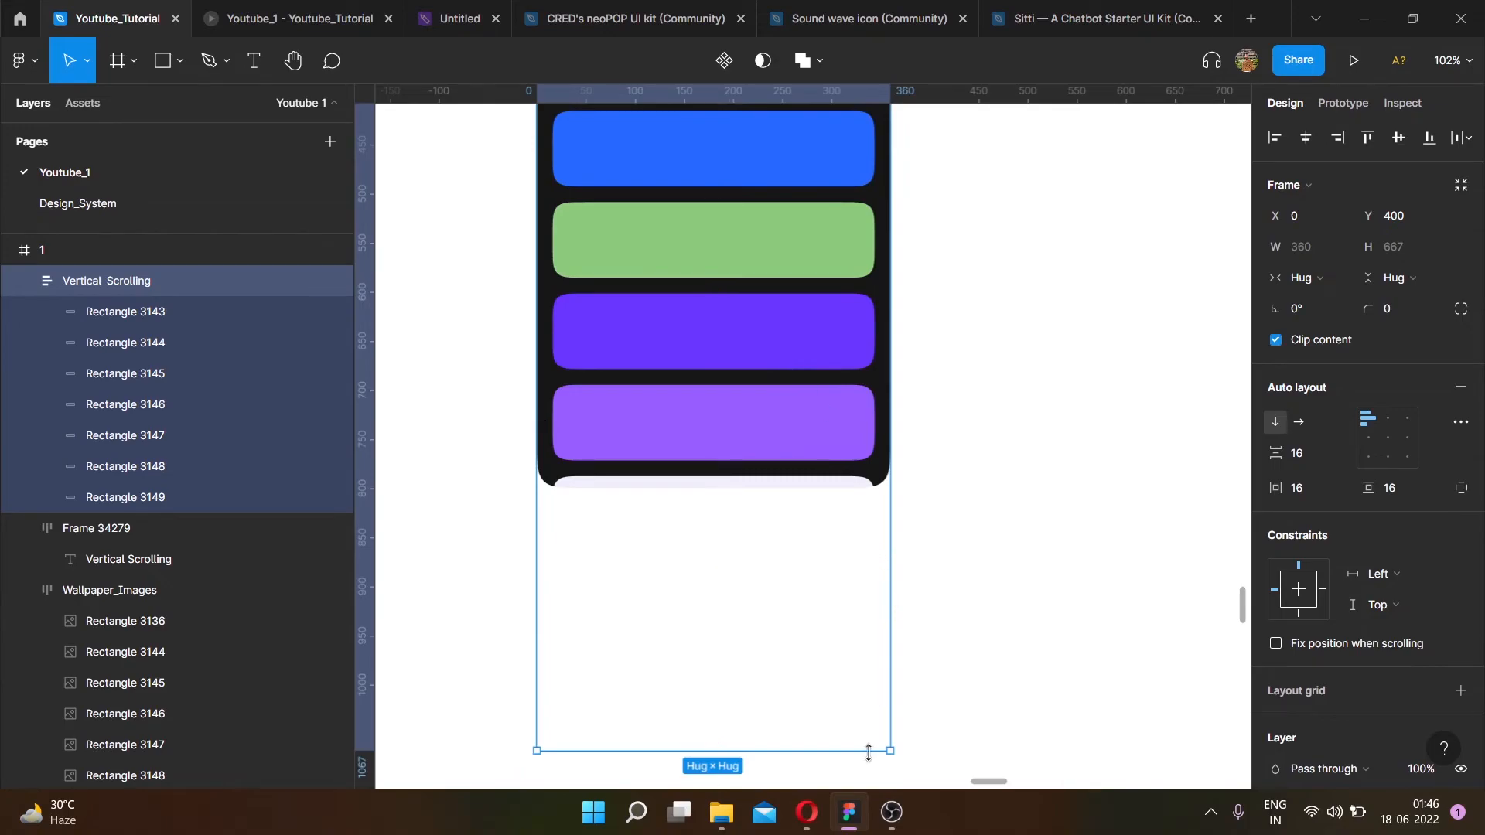
drag(865, 750, 854, 489)
scroll(580, 490, up, 15)
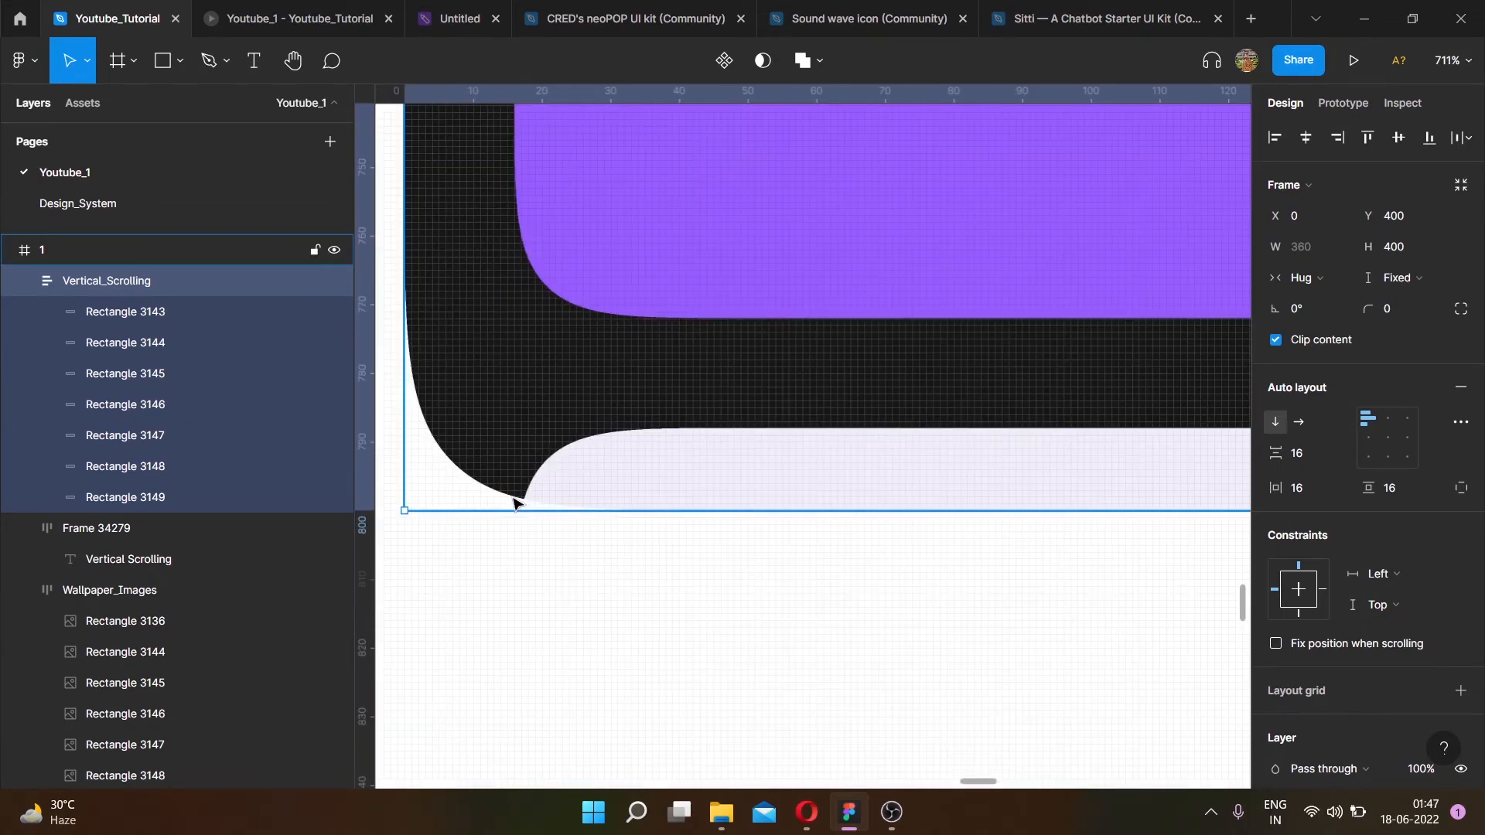
mouse_move(501, 526)
mouse_down()
mouse_move(504, 510)
mouse_move(499, 524)
mouse_up()
scroll(535, 495, down, 1)
scroll(535, 499, down, 15)
scroll(660, 451, up, 3)
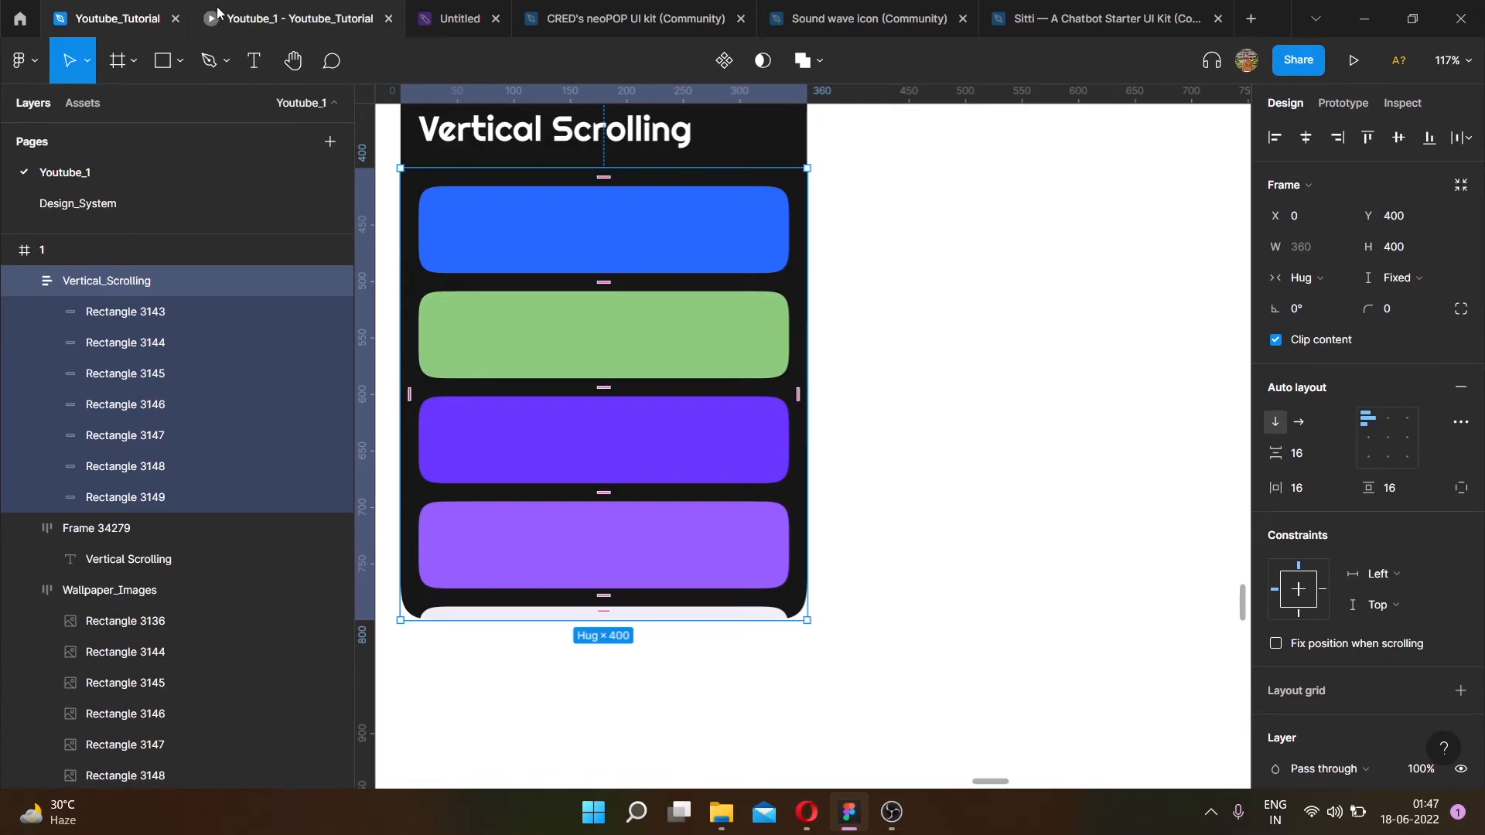
click(265, 17)
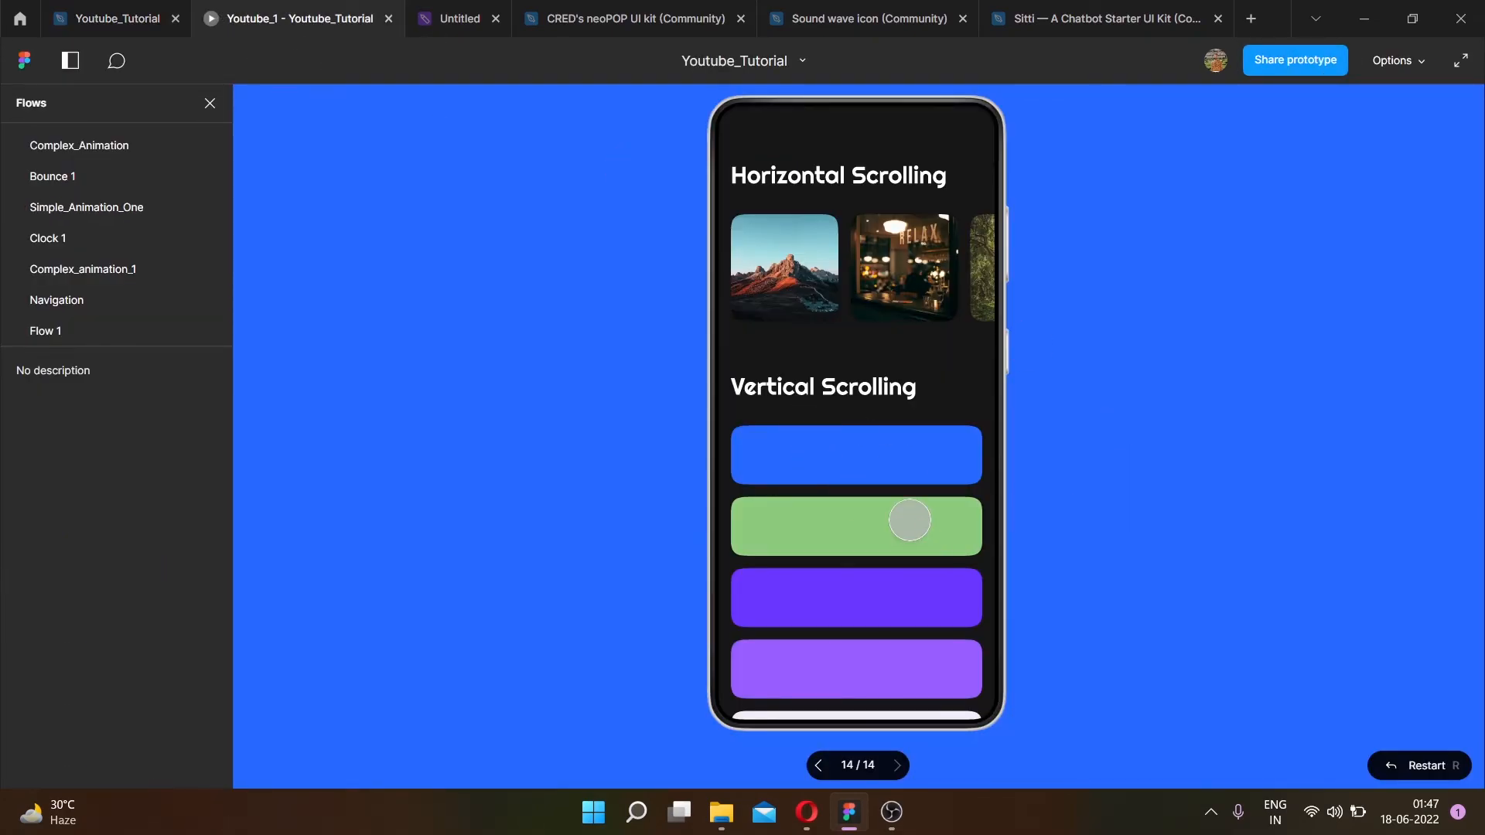
click(108, 31)
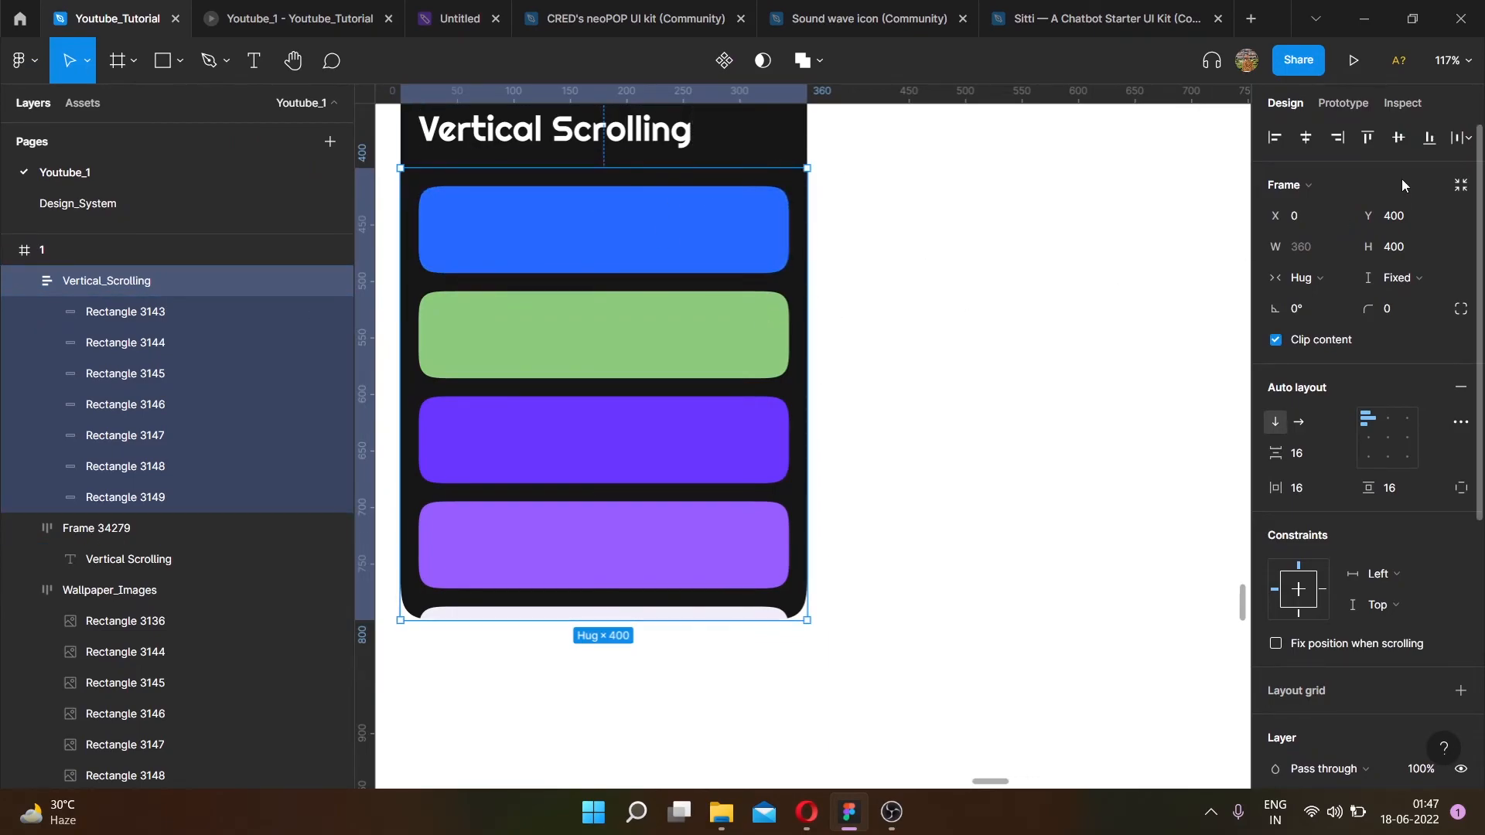
- Set the Vertical_Scrolling frame's overflow behavior to Vertical scrolling in the prototype settings
click(1344, 104)
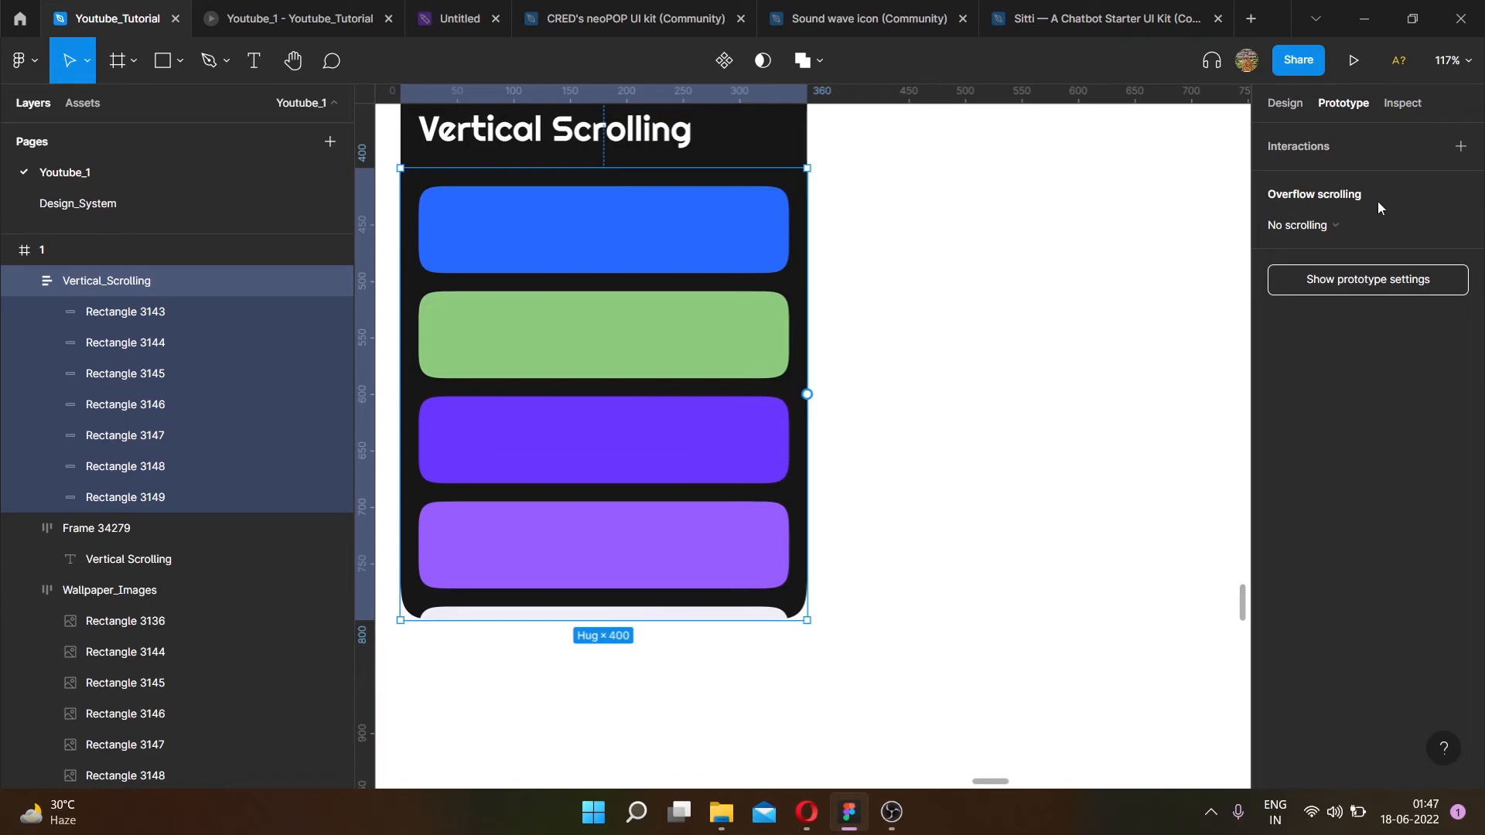
click(1344, 226)
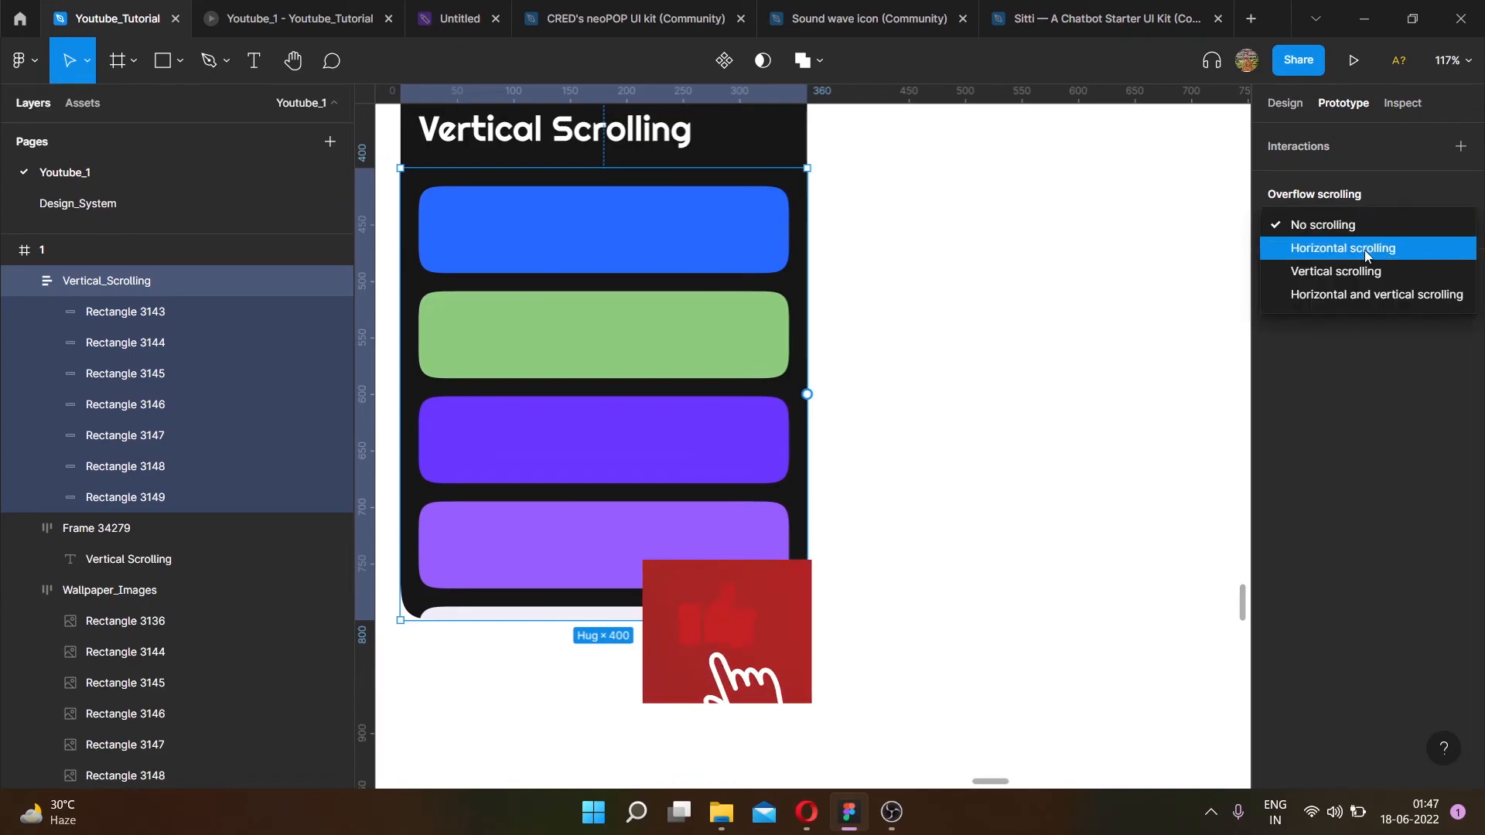
click(1332, 272)
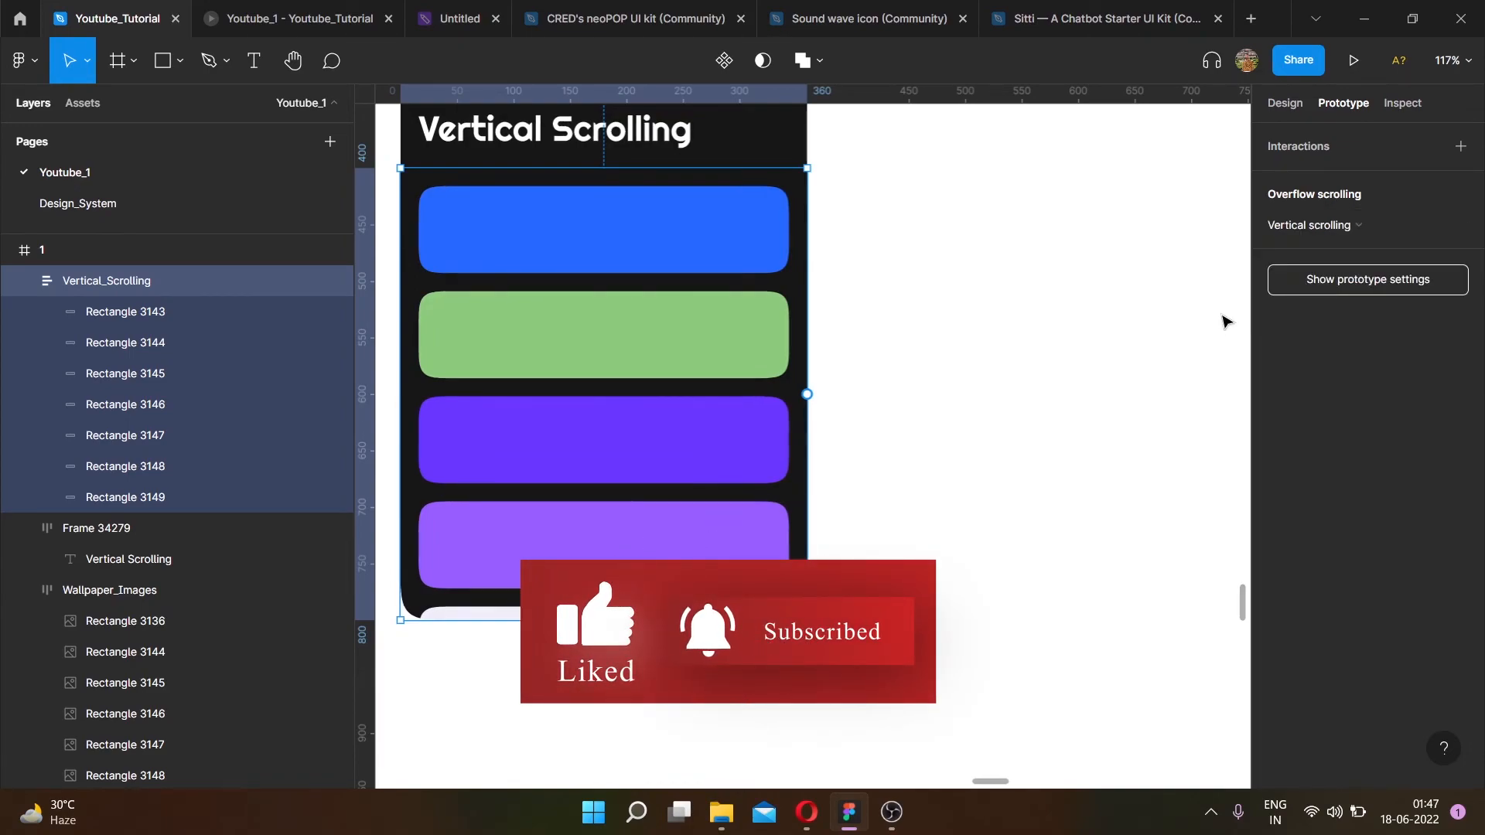
click(1276, 113)
- Open the prototype and test scrolling the image row horizontally and the card column vertically
key(ctrl+alt+Return)
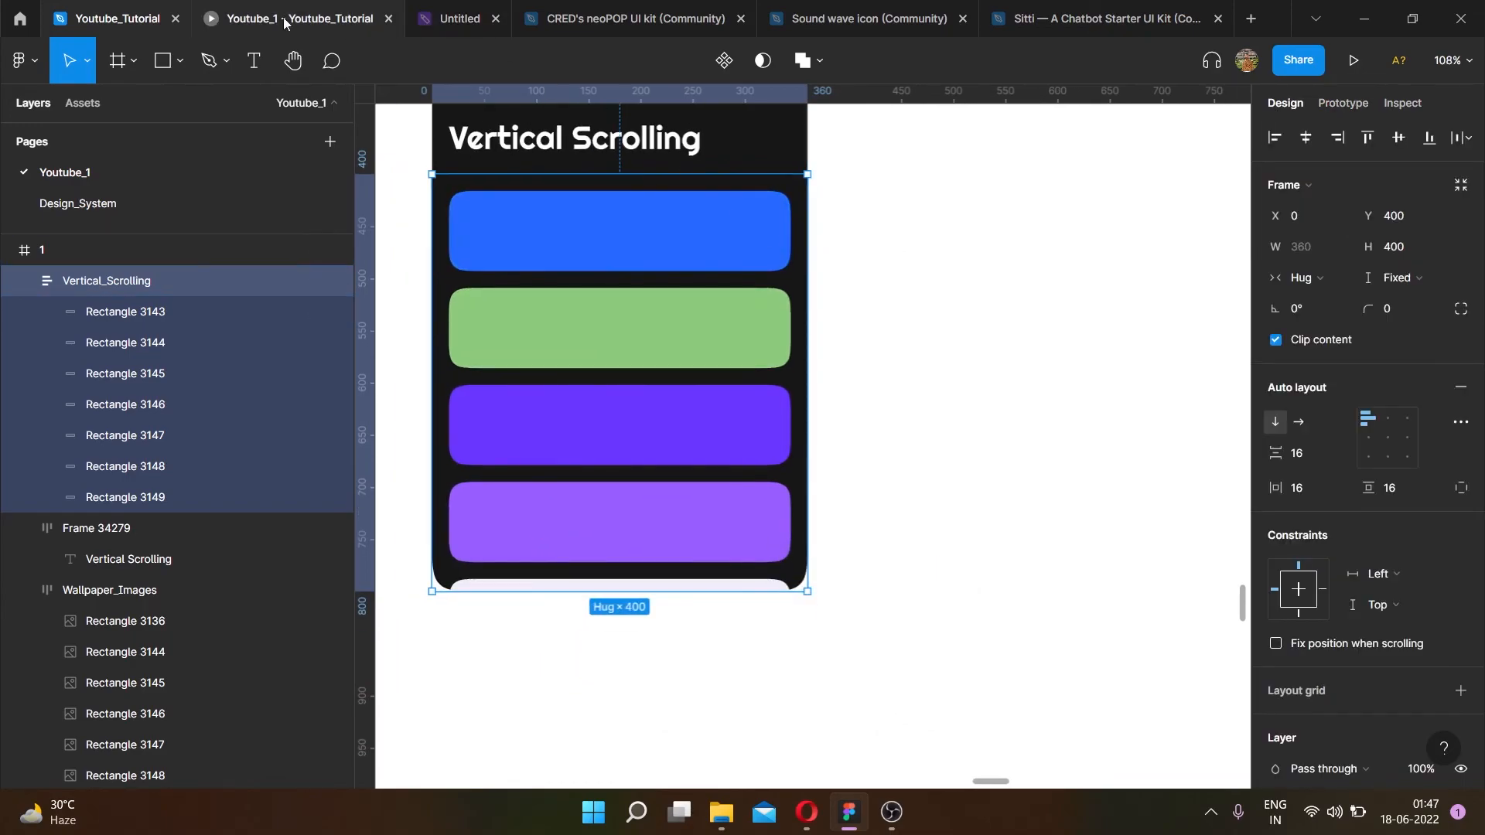
scroll(941, 570, down, 3)
scroll(935, 571, up, 3)
scroll(935, 570, down, 3)
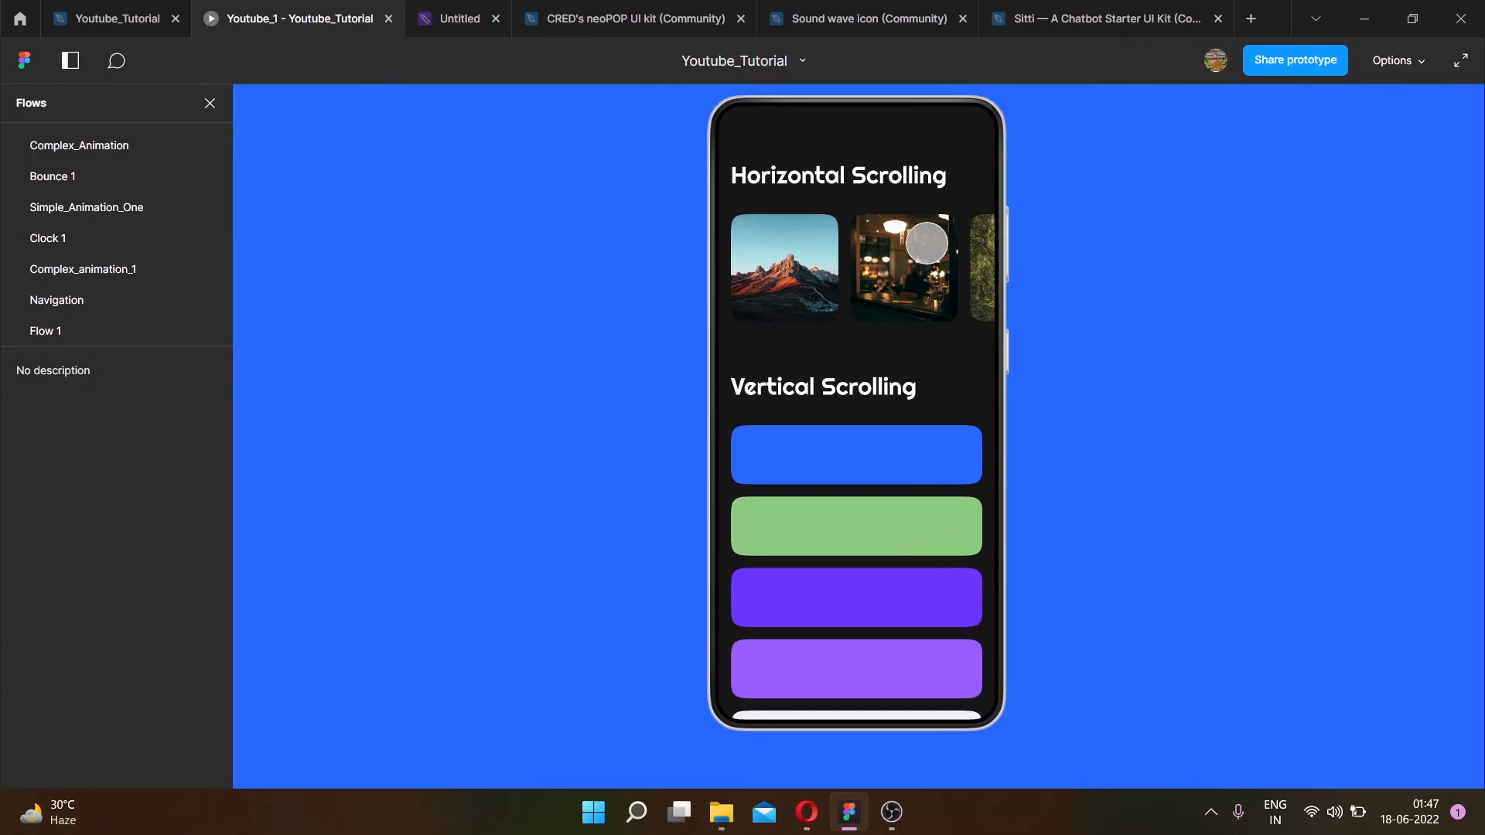
scroll(894, 260, right, 5)
scroll(894, 260, left, 5)
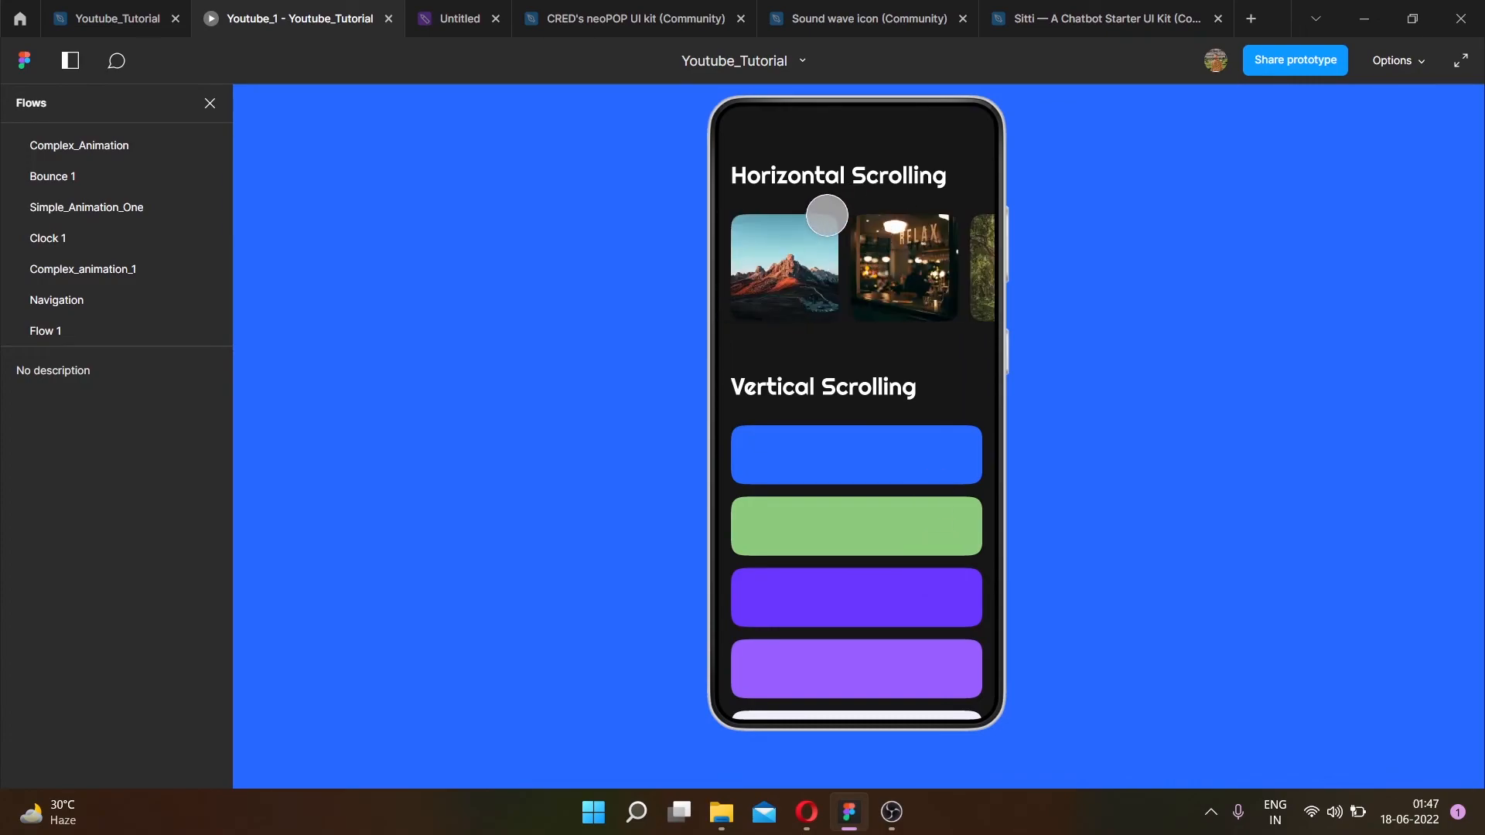
scroll(902, 255, right, 5)
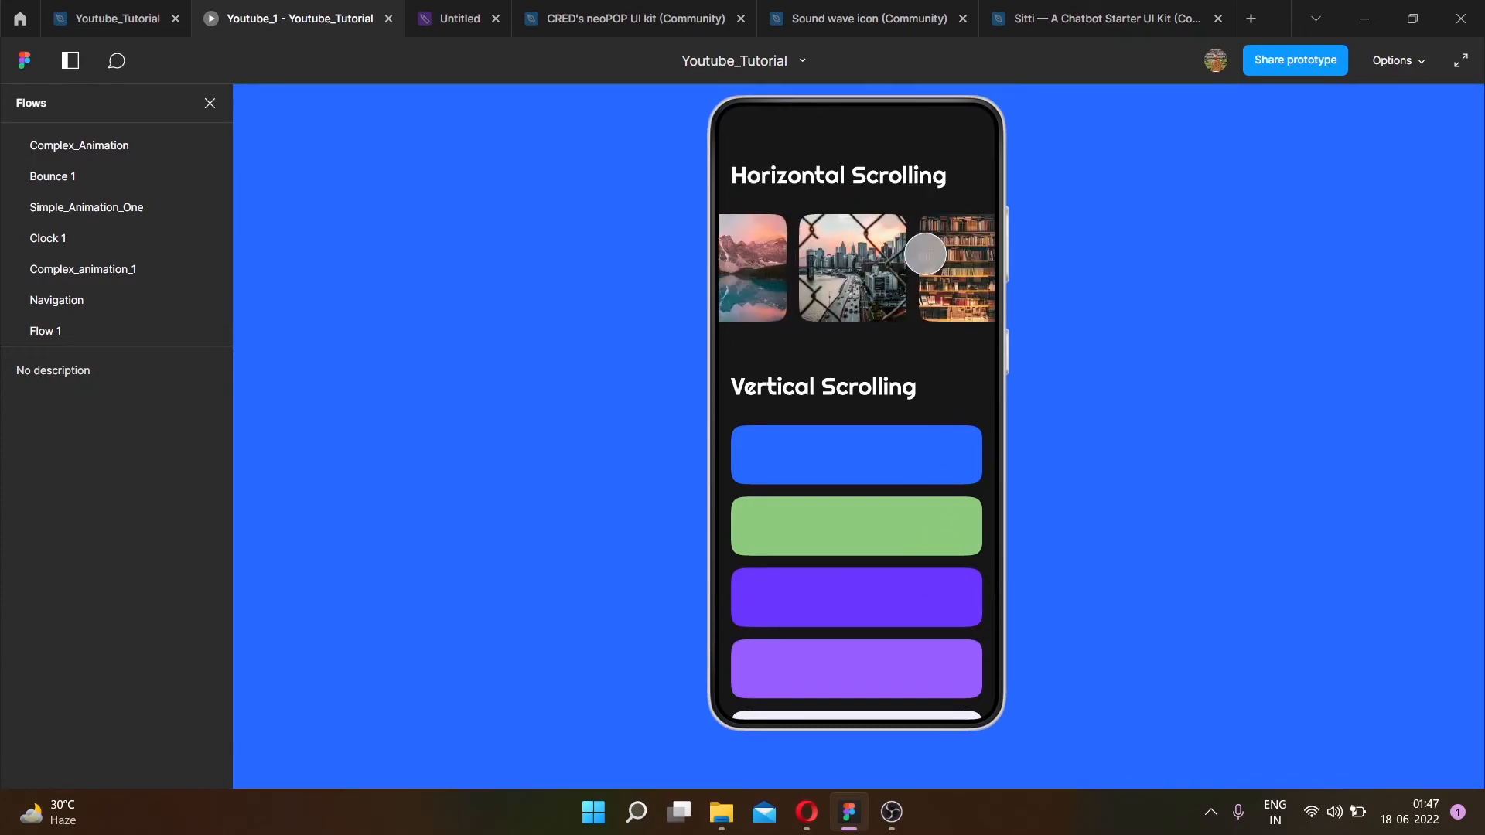
scroll(901, 255, left, 5)
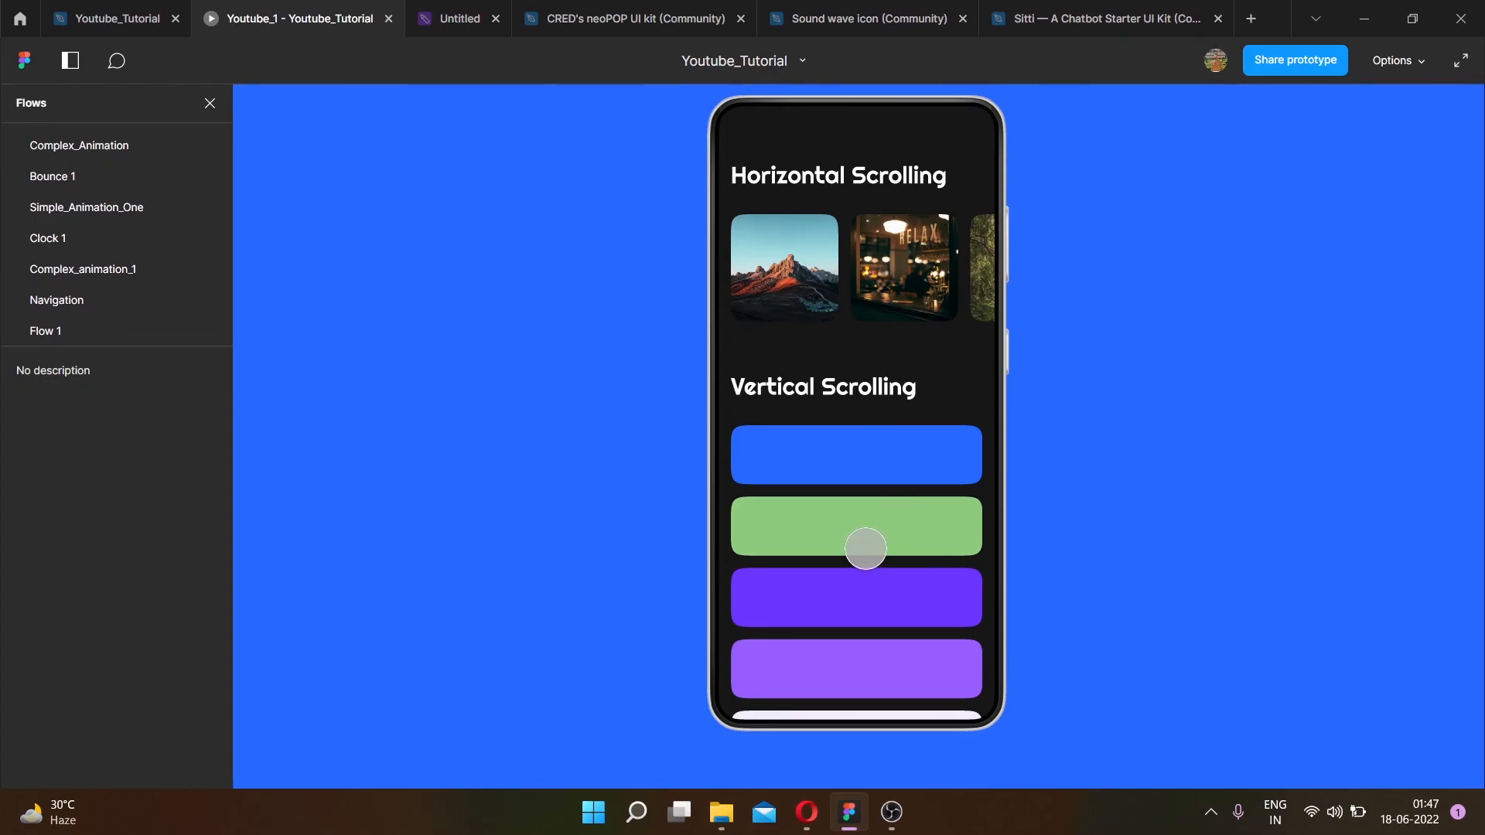
scroll(868, 552, down, 3)
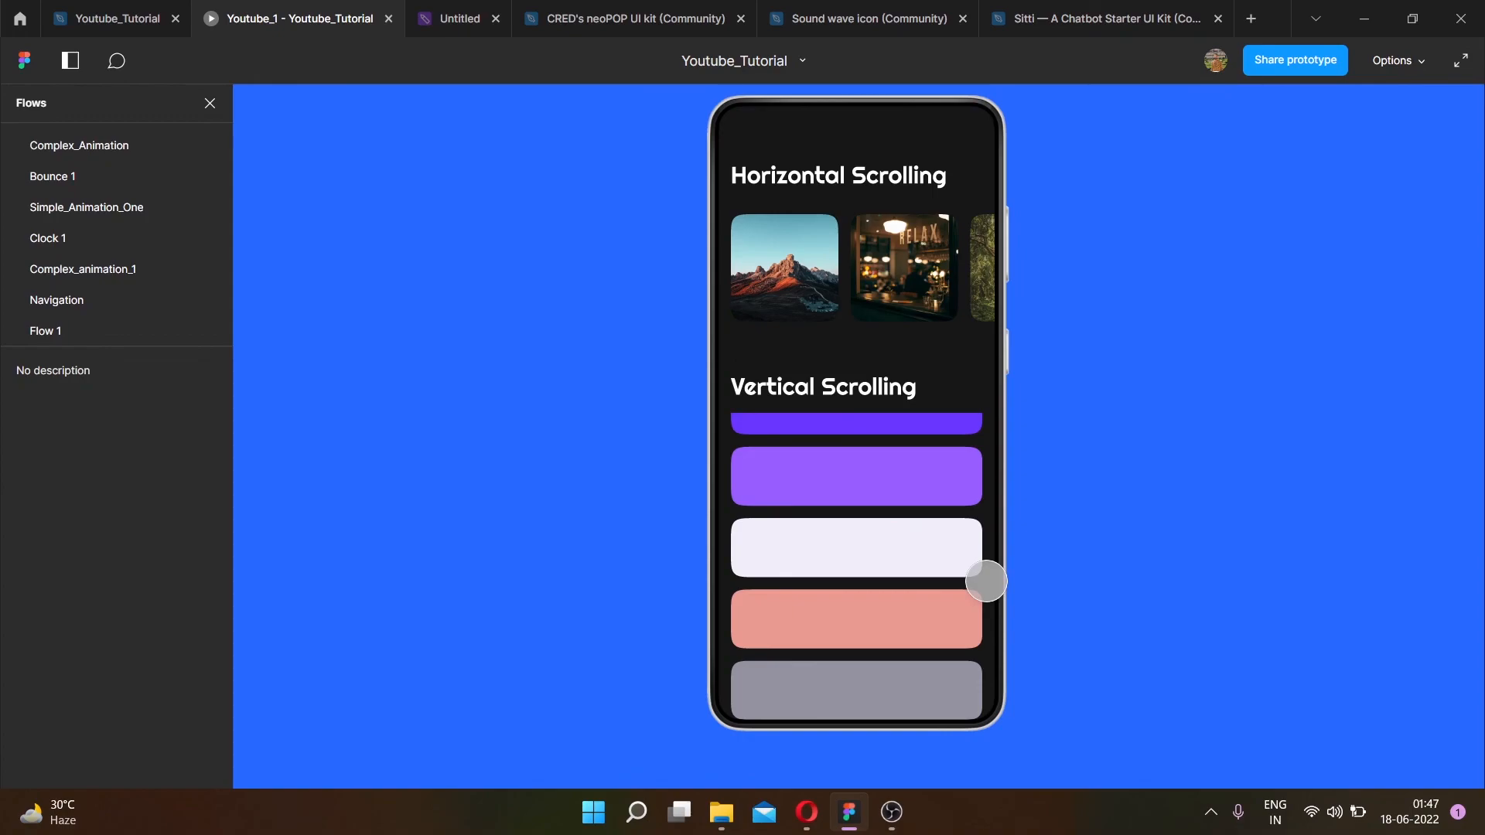
scroll(988, 557, up, 3)
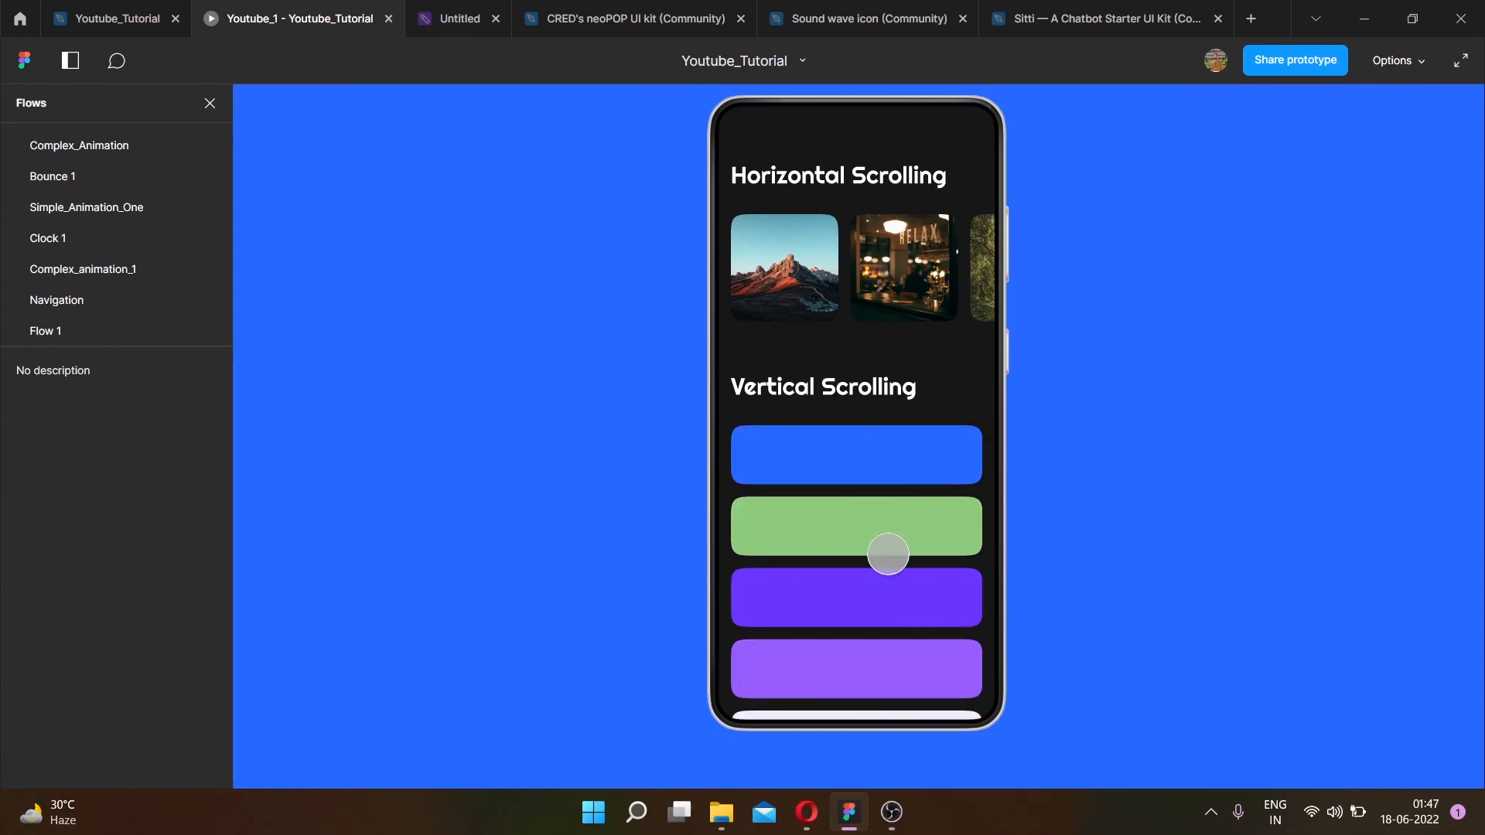